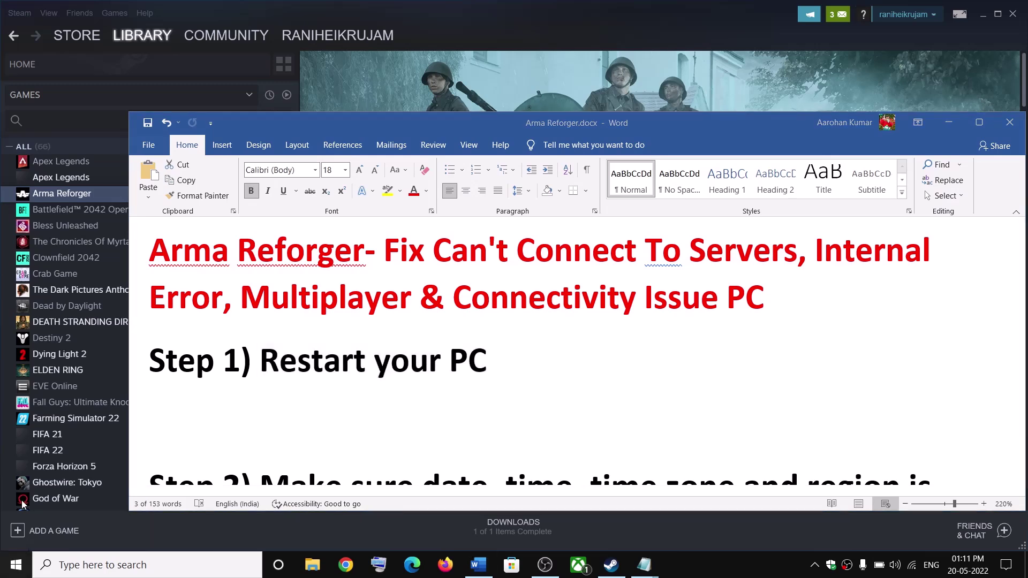
Show the Windows restart option and highlight the instructions of Step 1 and Step 2 in the Arma Reforger document.
{"action": "left_click", "coordinate": [16, 565]}
{"action": "left_click", "coordinate": [22, 537]}
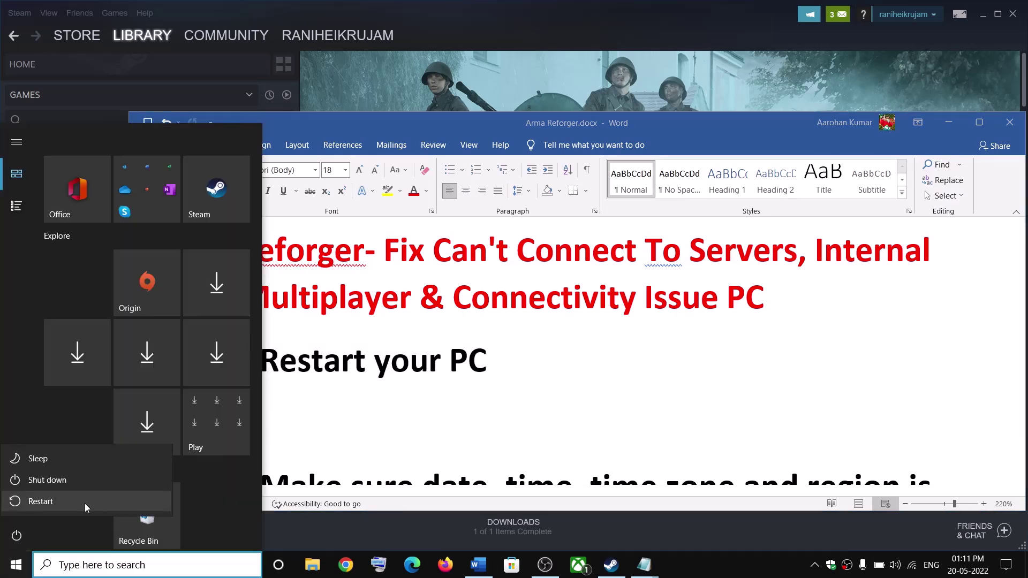
{"action": "triple_click", "coordinate": [436, 376]}
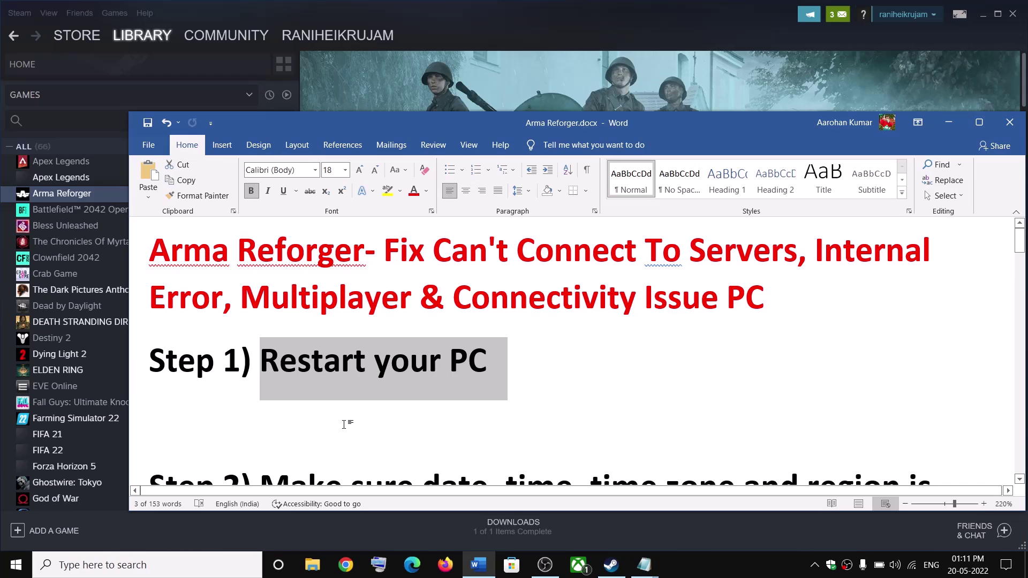
{"action": "scroll", "coordinate": [344, 425], "scroll_direction": "down", "scroll_amount": 3}
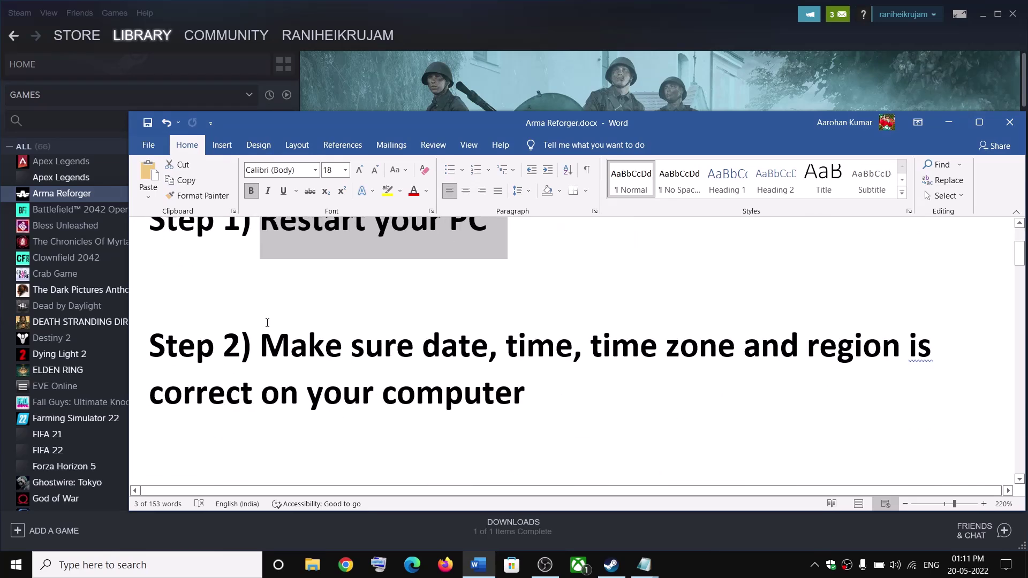
{"action": "left_click_drag", "start_coordinate": [260, 342], "coordinate": [526, 398]}
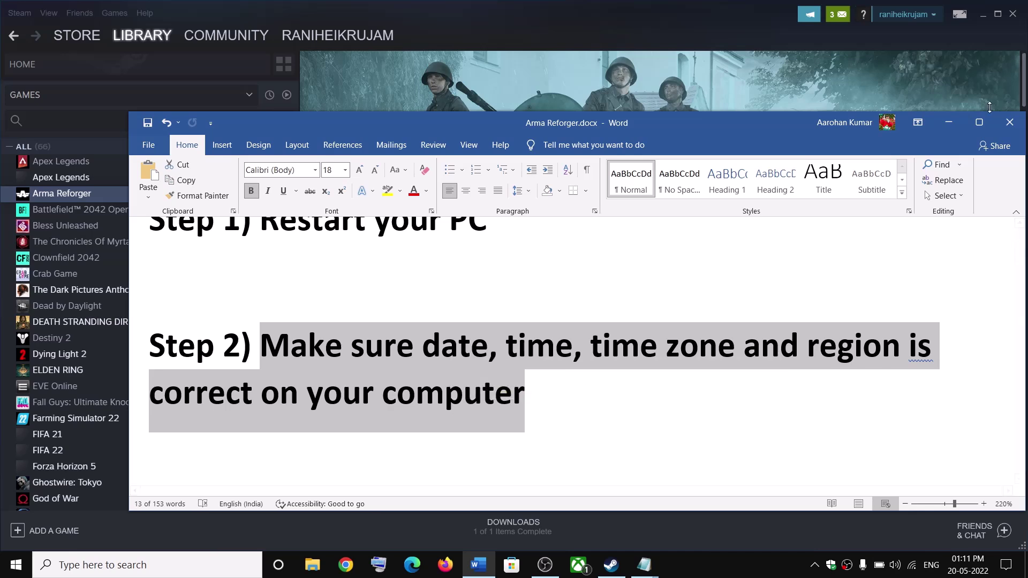
Minimize the document, open the Windows date and time settings and synchronize the clock.
{"action": "left_click", "coordinate": [948, 122]}
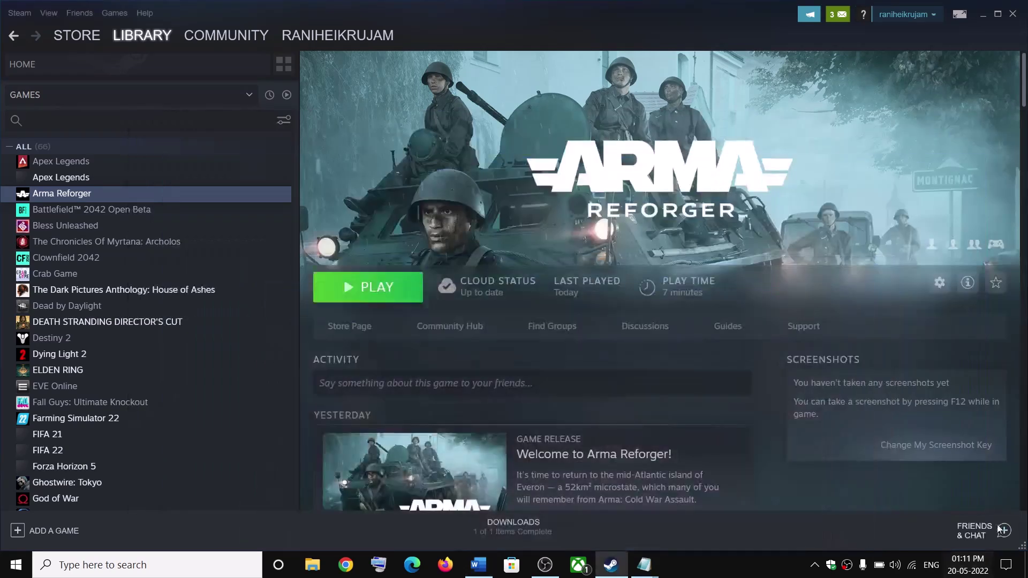
{"action": "right_click", "coordinate": [962, 571]}
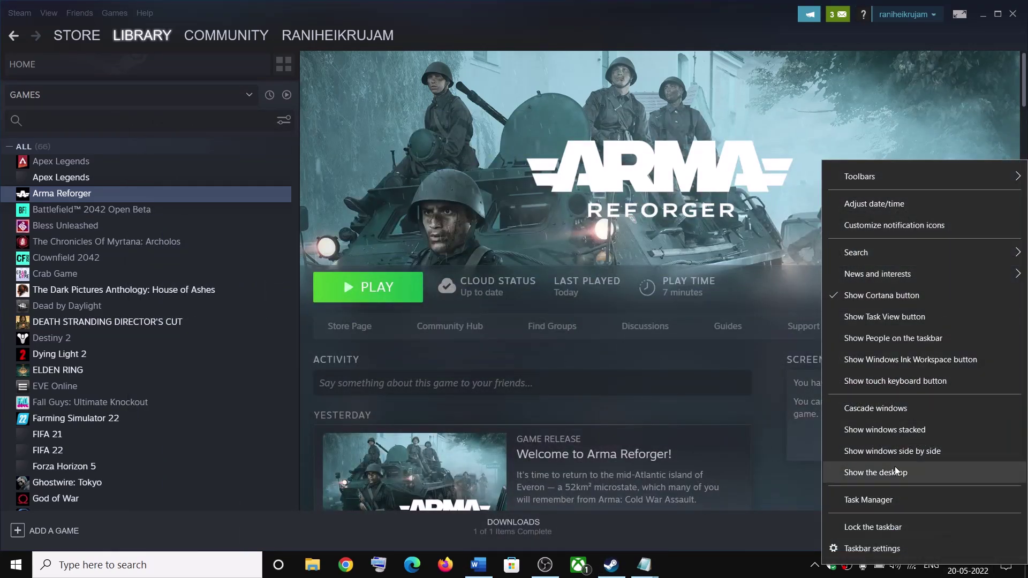
{"action": "left_click", "coordinate": [898, 205]}
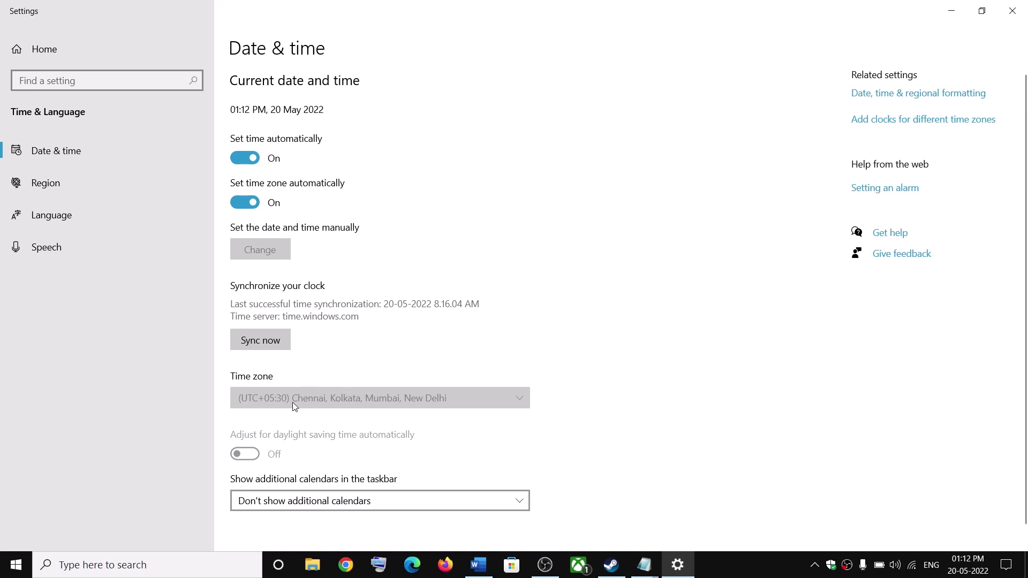
{"action": "scroll", "coordinate": [398, 406], "scroll_direction": "down", "scroll_amount": 1}
{"action": "scroll", "coordinate": [400, 402], "scroll_direction": "up", "scroll_amount": 1}
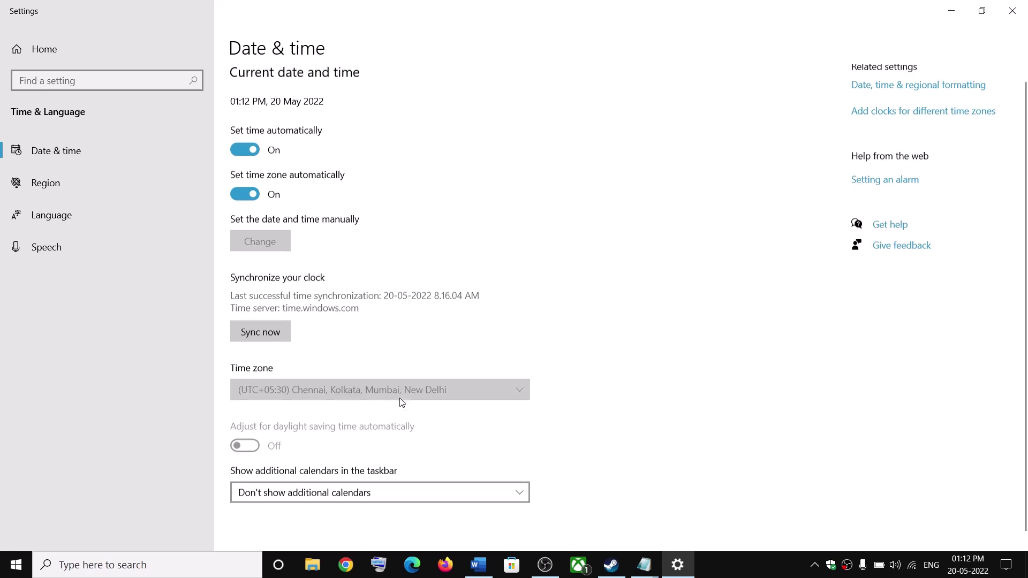
{"action": "left_click", "coordinate": [262, 342]}
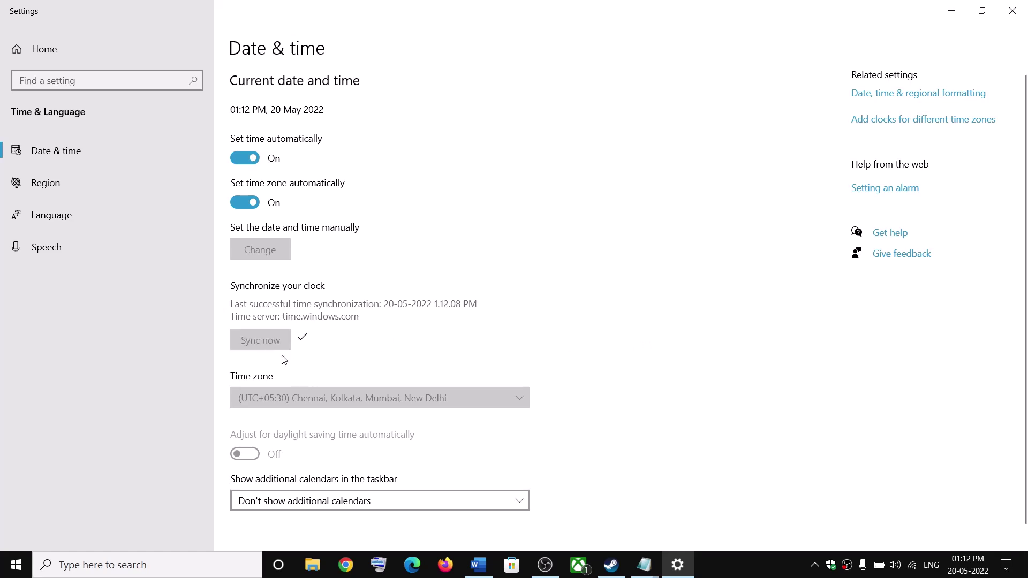
Check the country or region choices in the Region settings without changing them, and close Settings.
{"action": "left_click", "coordinate": [31, 185]}
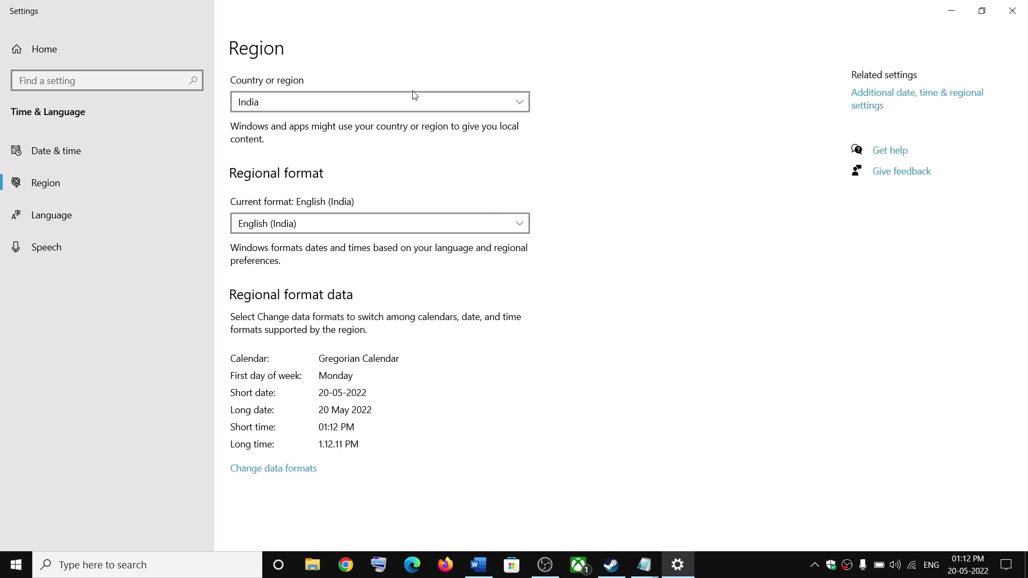
{"action": "left_click", "coordinate": [408, 108]}
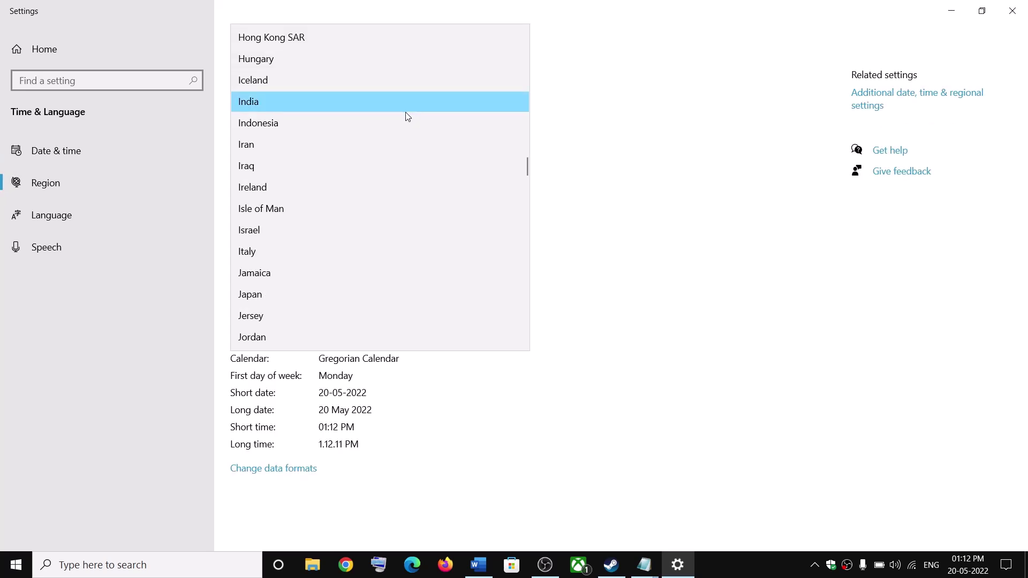
{"action": "left_click", "coordinate": [657, 160]}
{"action": "left_click", "coordinate": [1012, 12]}
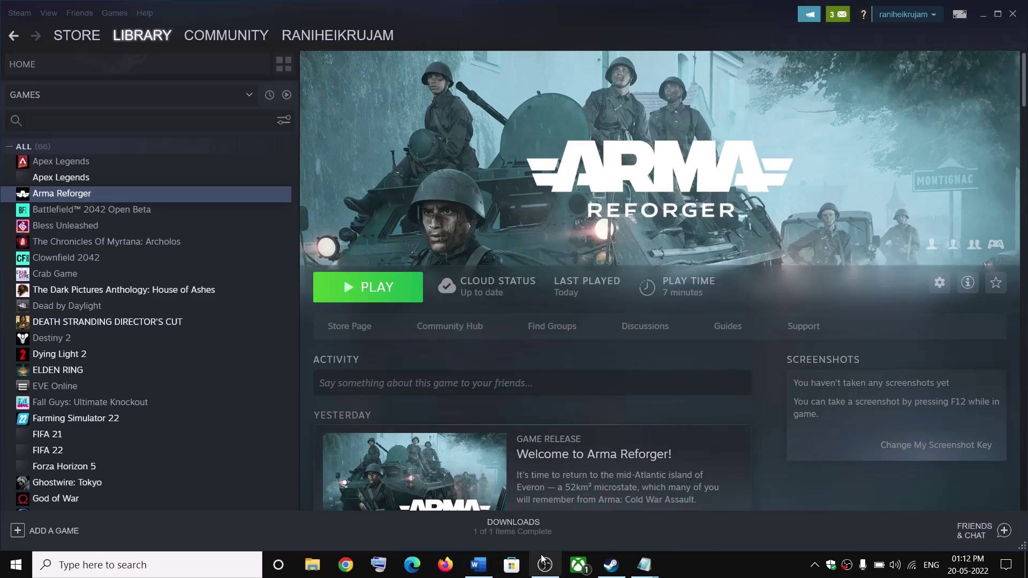
Switch back to Word and highlight the Step 3 text "Start BattlEye service".
{"action": "left_click", "coordinate": [478, 565]}
{"action": "scroll", "coordinate": [291, 389], "scroll_direction": "down", "scroll_amount": 4}
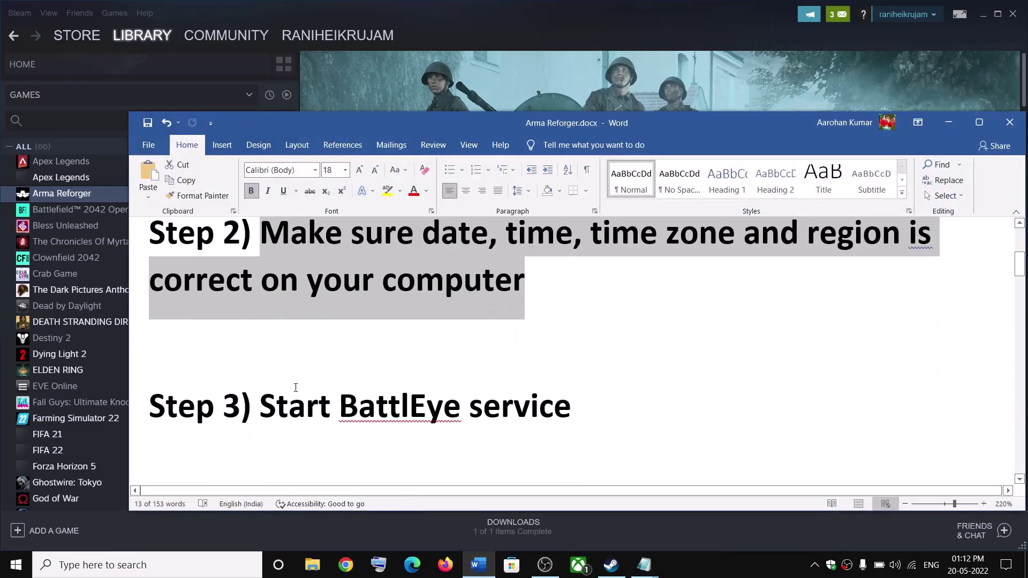
{"action": "left_click_drag", "start_coordinate": [274, 379], "coordinate": [571, 380]}
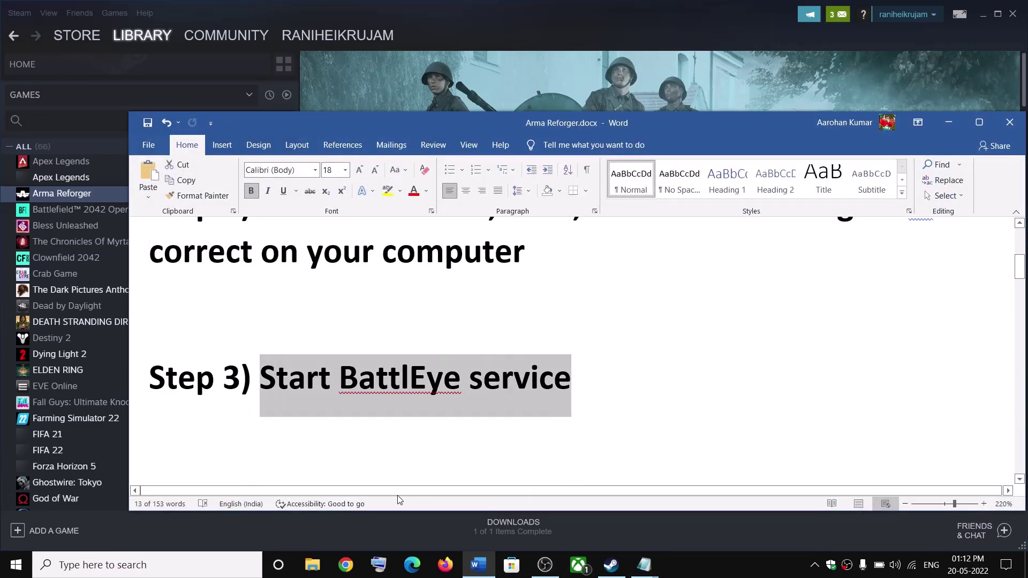
Search Windows for "services" and open the Services app.
{"action": "left_click", "coordinate": [182, 565]}
{"action": "type", "text": "ser"}
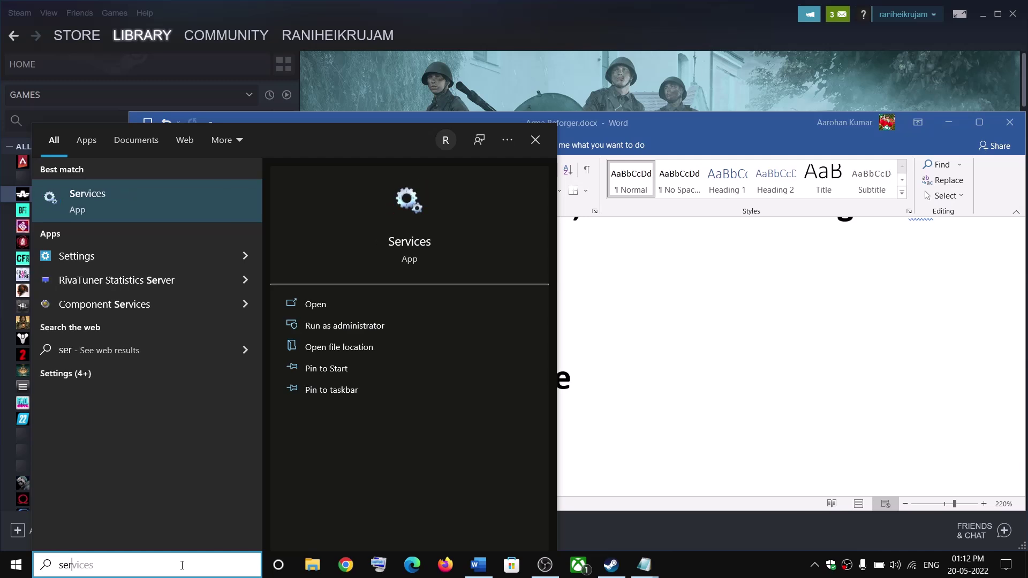
{"action": "type", "text": "vices"}
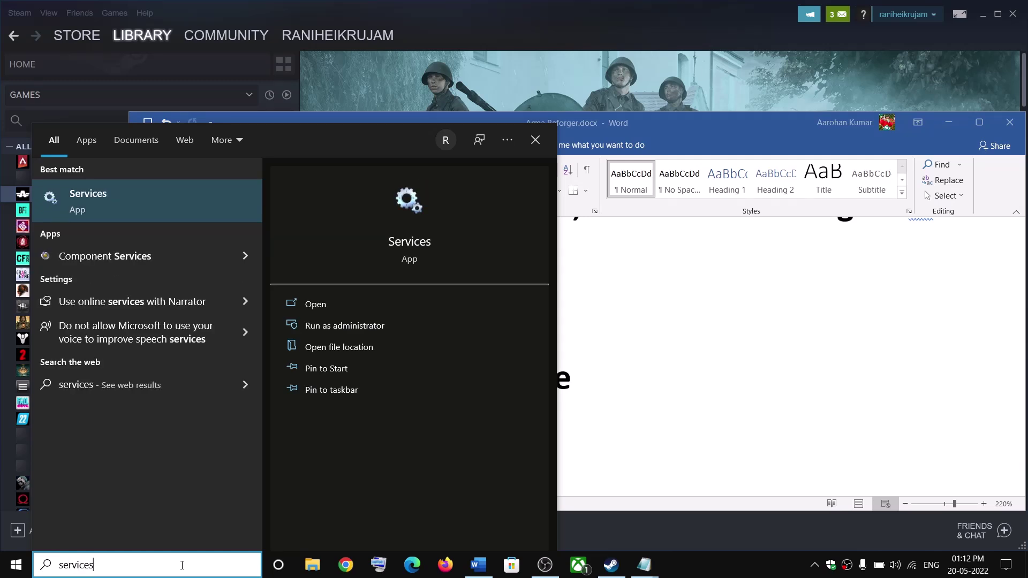
{"action": "left_click", "coordinate": [127, 214]}
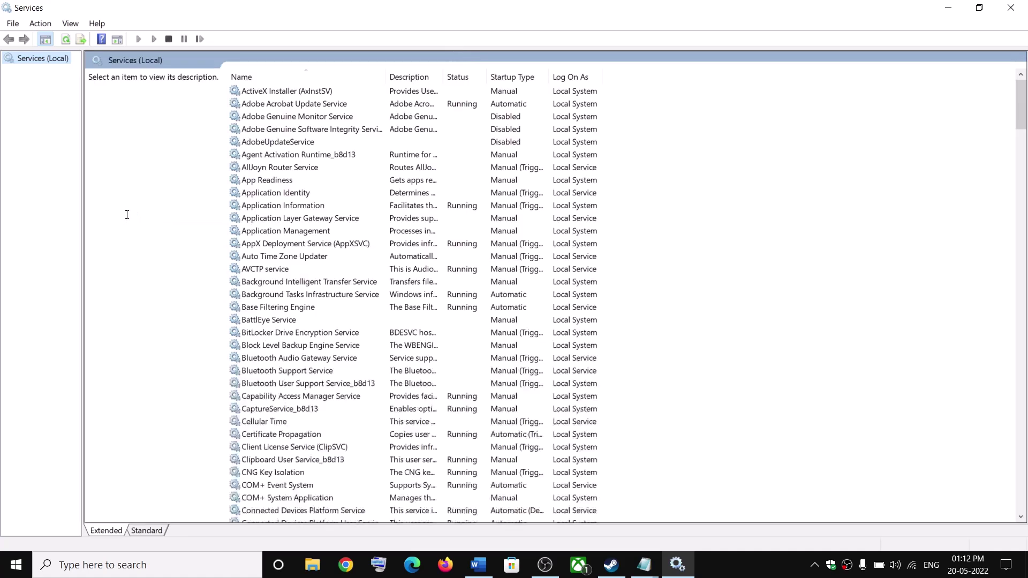
Open the properties of BattlEye Service and apply Automatic as its startup type.
{"action": "left_click", "coordinate": [260, 321]}
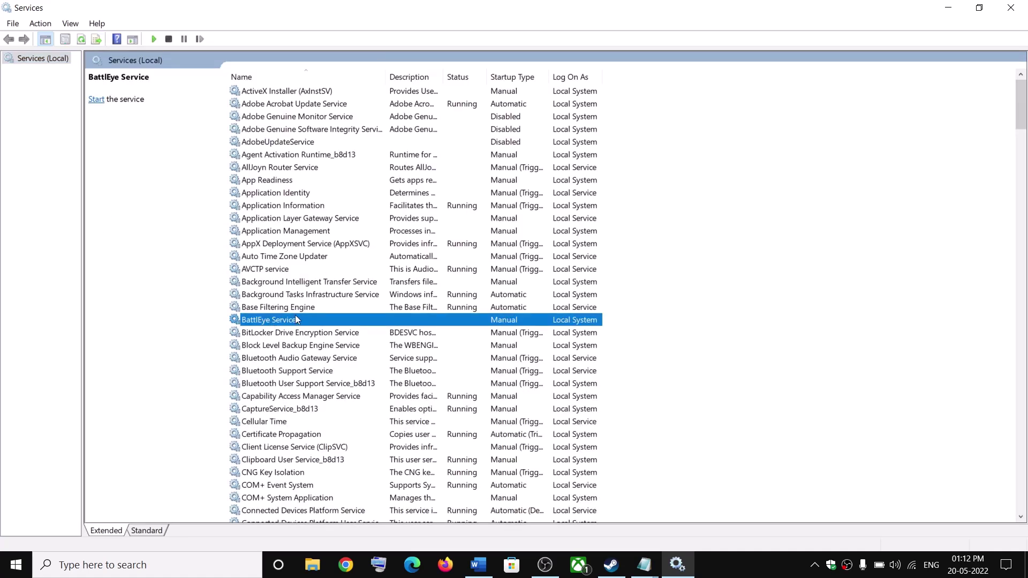
{"action": "double_click", "coordinate": [296, 321]}
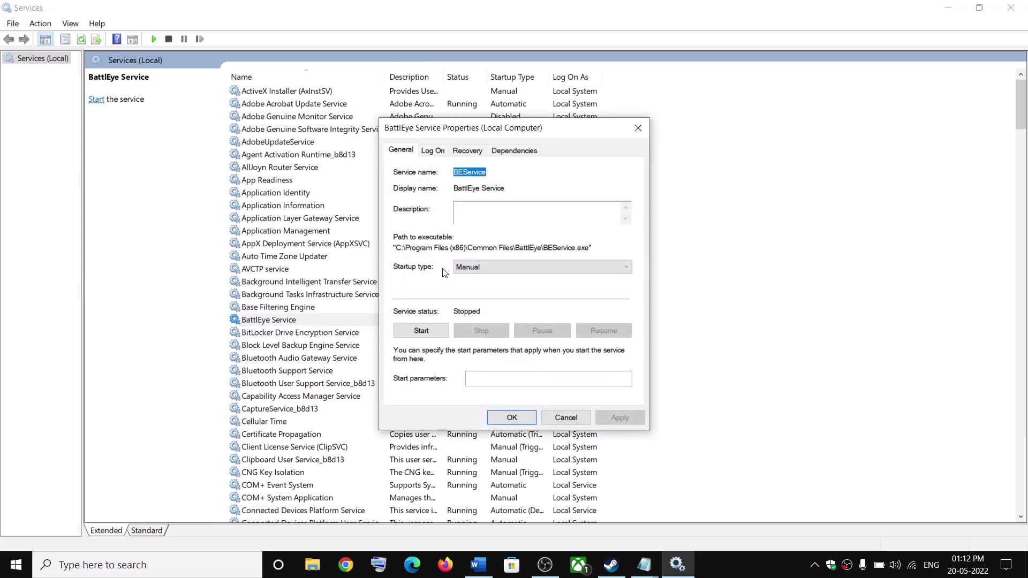
{"action": "left_click", "coordinate": [459, 269]}
{"action": "left_click", "coordinate": [470, 288]}
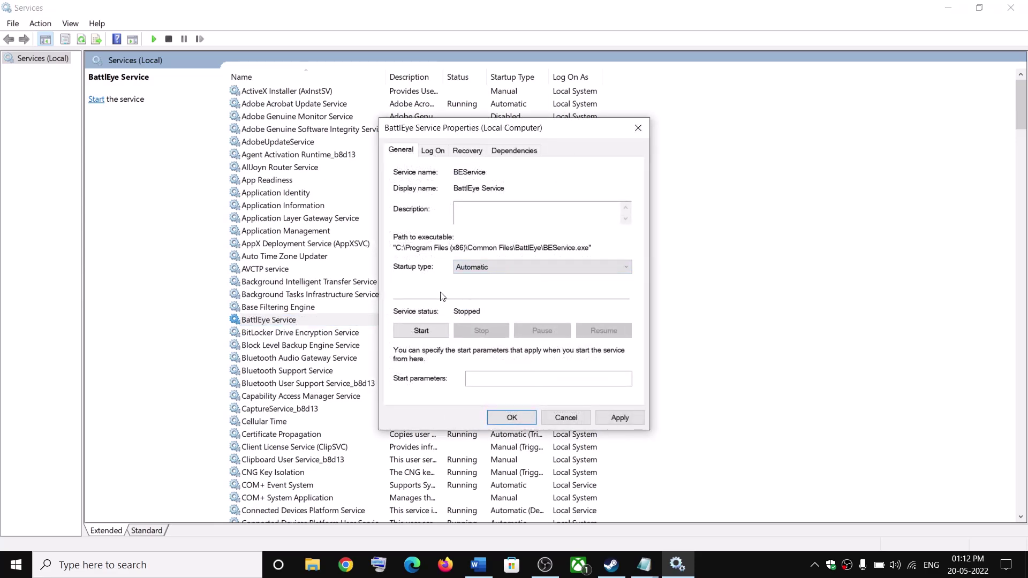
{"action": "left_click", "coordinate": [619, 417]}
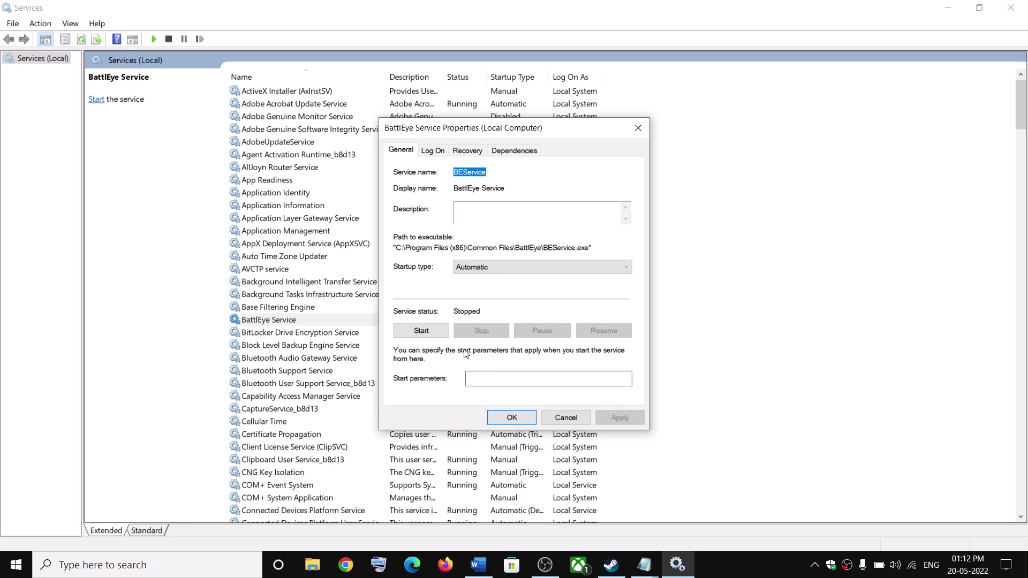
Start BattlEye Service, confirm its properties and restart it from the services list.
{"action": "left_click", "coordinate": [421, 331]}
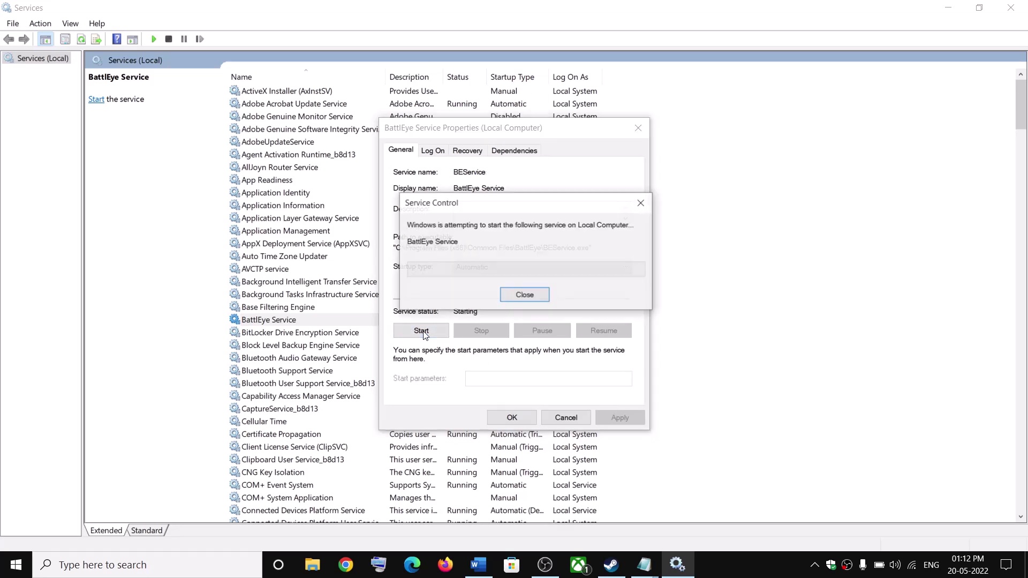
{"action": "left_click", "coordinate": [511, 418]}
{"action": "left_click", "coordinate": [255, 323]}
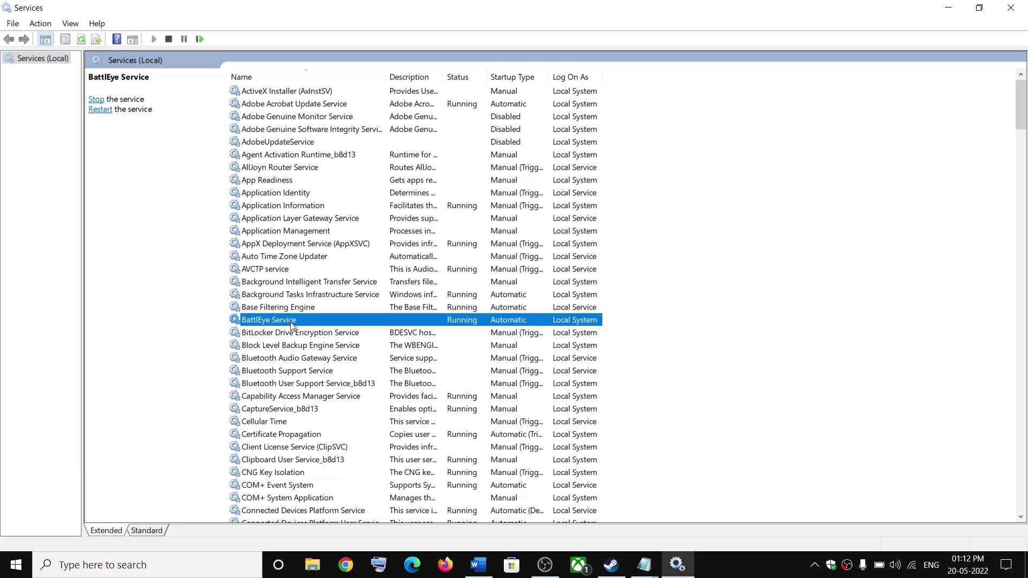
{"action": "left_click", "coordinate": [97, 99]}
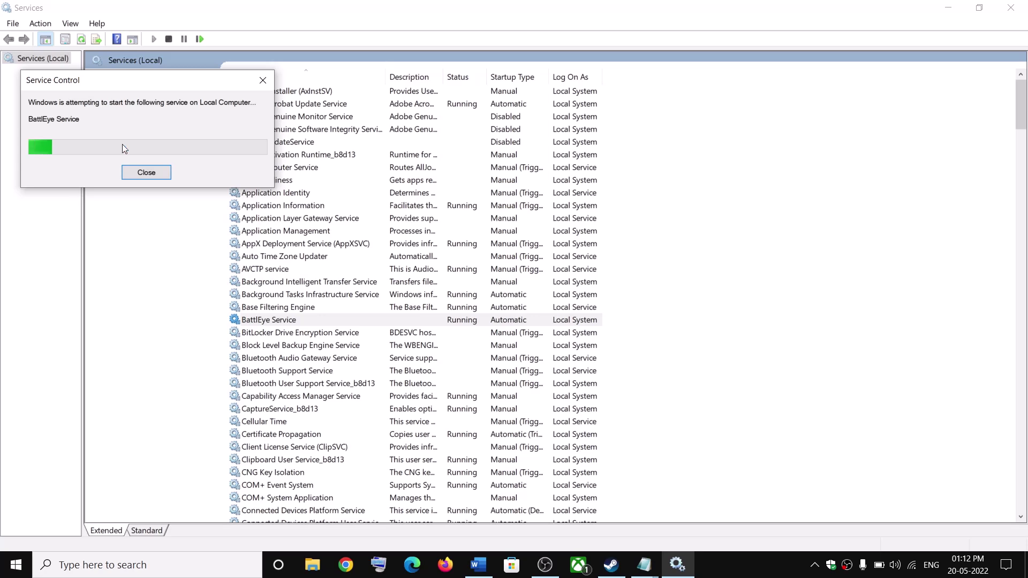
In the Word document, correct "Uninstal" to "Uninstall" in Step 4 and highlight that instruction.
{"action": "left_click", "coordinate": [484, 564]}
{"action": "scroll", "coordinate": [315, 396], "scroll_direction": "down", "scroll_amount": 3}
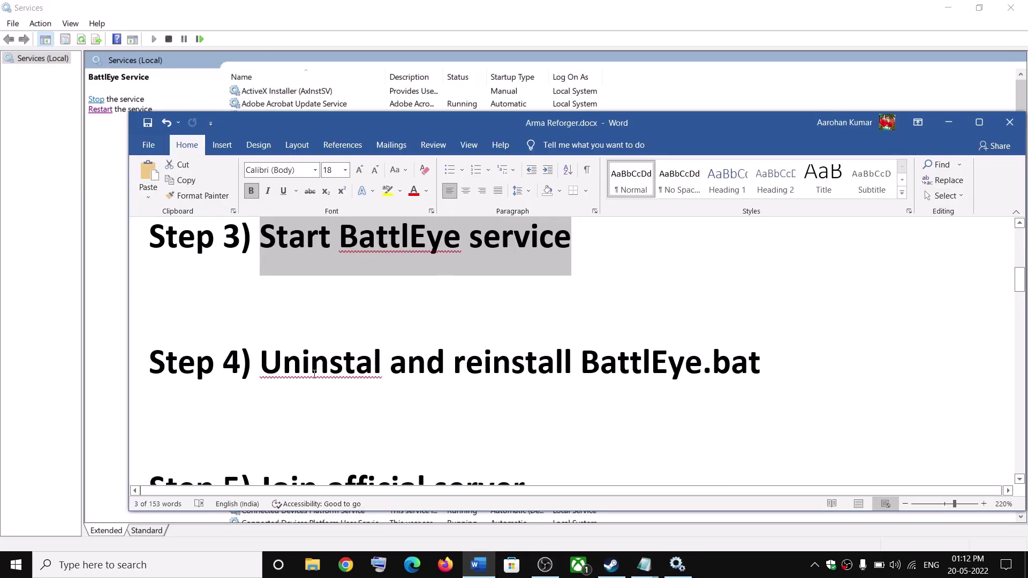
{"action": "left_click", "coordinate": [377, 359]}
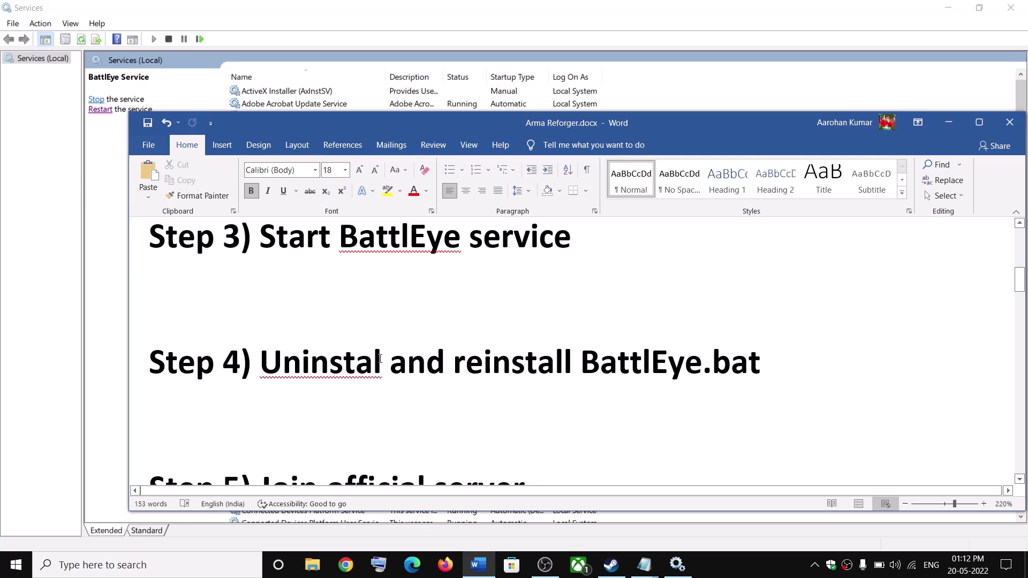
{"action": "type", "text": "l"}
{"action": "left_click_drag", "start_coordinate": [765, 359], "coordinate": [240, 364]}
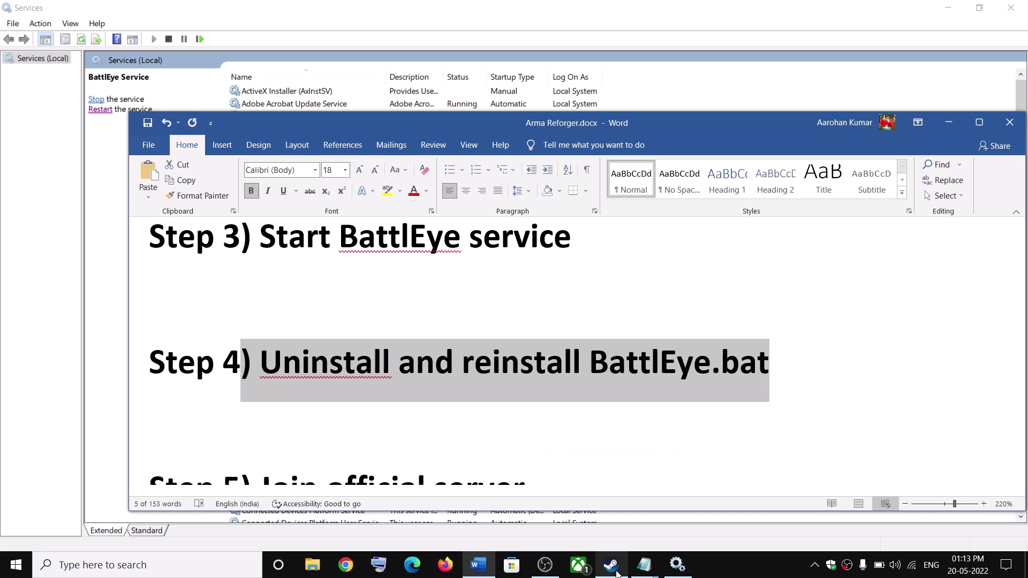
Browse Arma Reforger's local files from the Steam library and select Uninstall_BattlEye.bat in the battleye folder.
{"action": "mouse_move", "coordinate": [617, 574]}
{"action": "left_click", "coordinate": [609, 512]}
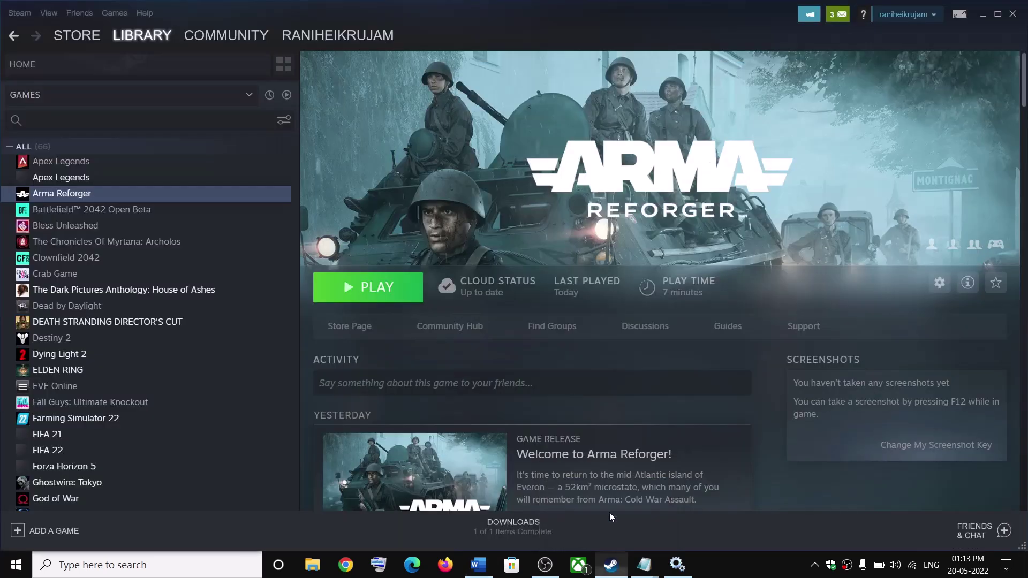
{"action": "right_click", "coordinate": [89, 197]}
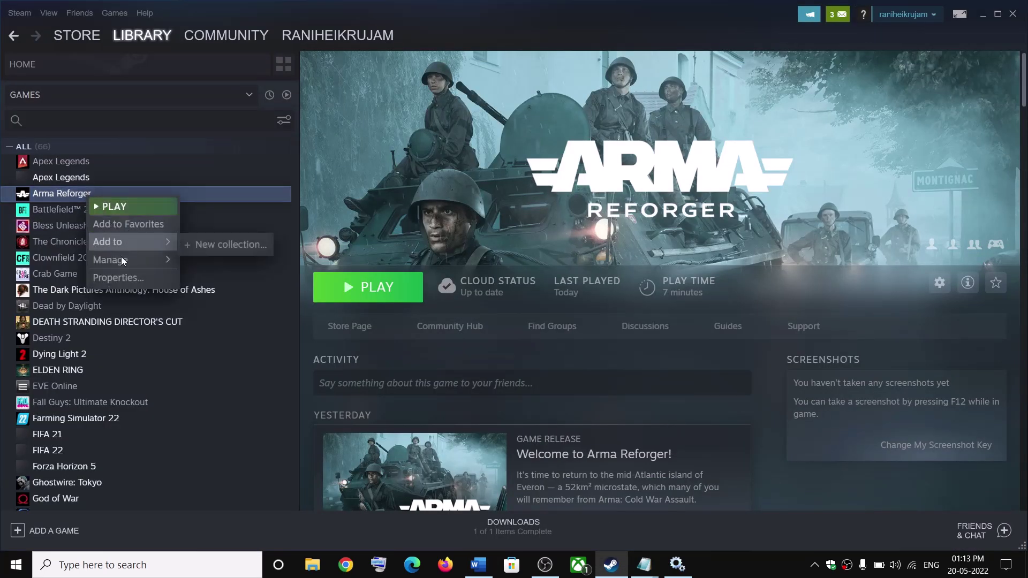
{"action": "mouse_move", "coordinate": [118, 261]}
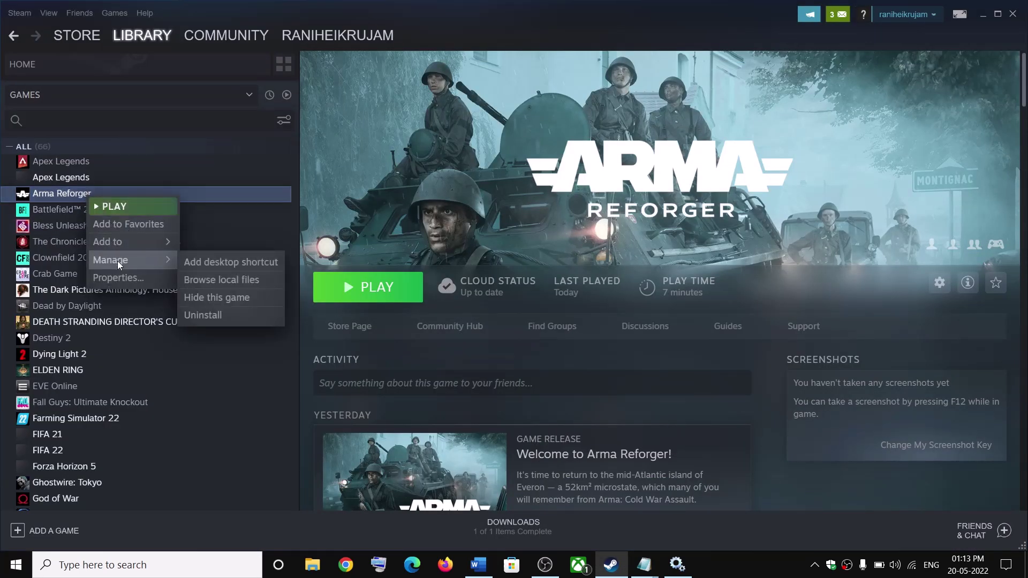
{"action": "left_click", "coordinate": [211, 278]}
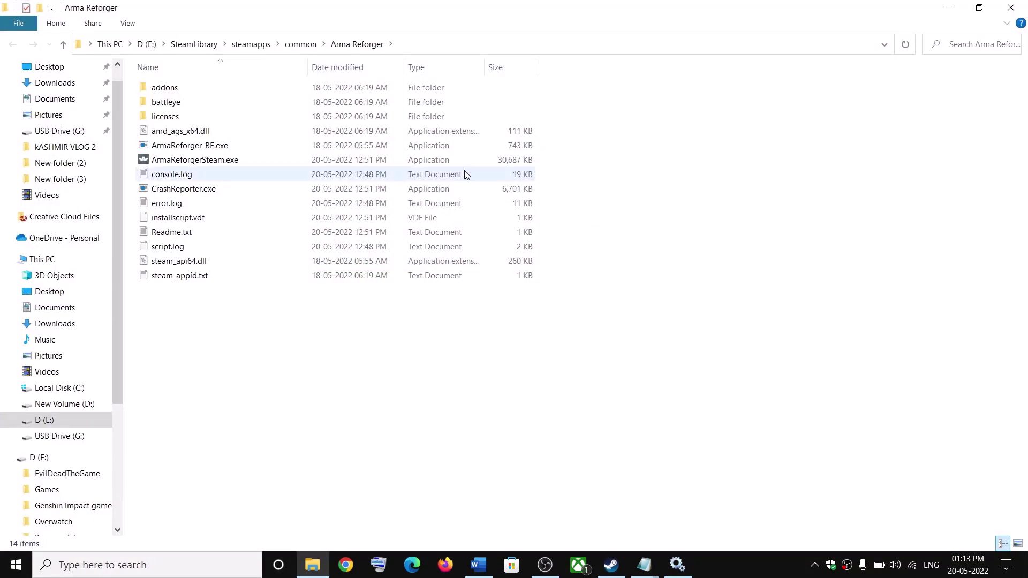
{"action": "left_click", "coordinate": [222, 107]}
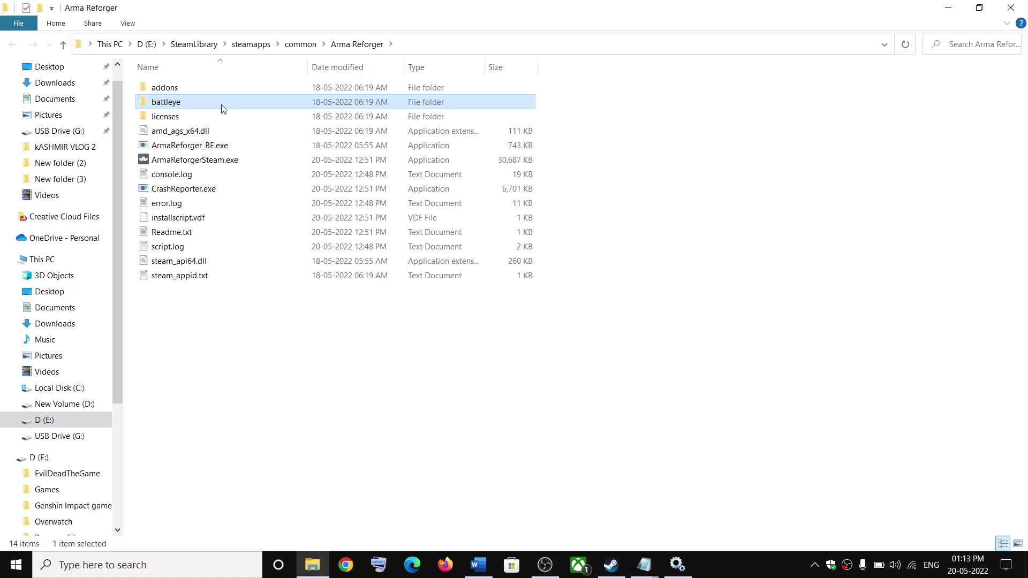
{"action": "double_click", "coordinate": [192, 107]}
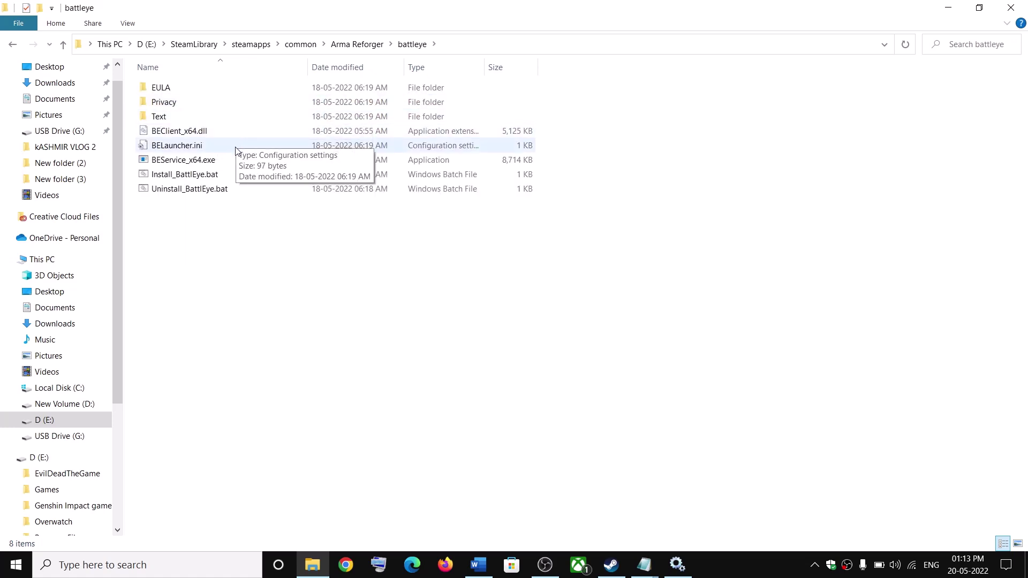
{"action": "left_click", "coordinate": [178, 195]}
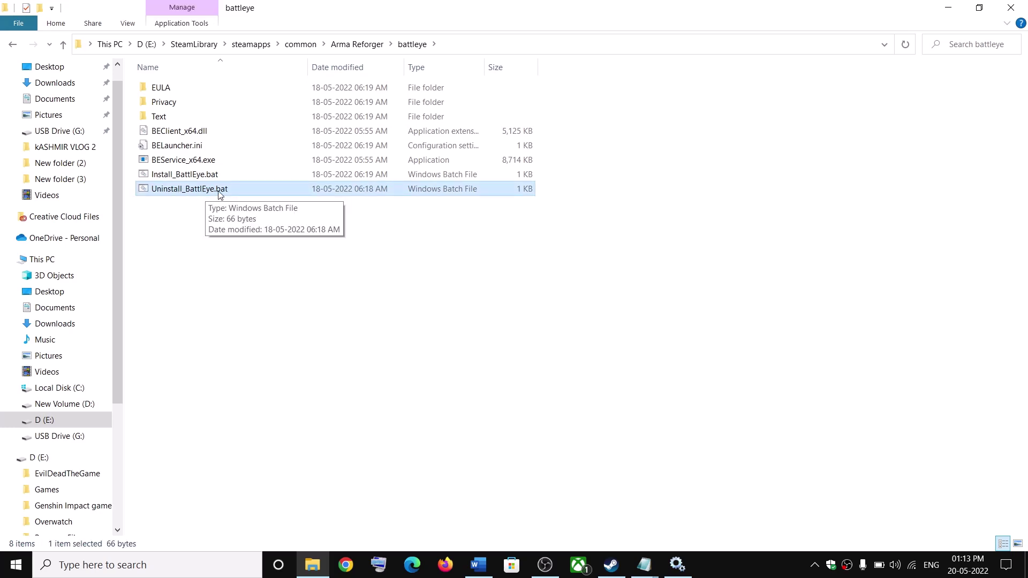
Run Uninstall_BattlEye.bat and confirm the removal of the BattlEye Service from the system.
{"action": "left_click", "coordinate": [475, 566]}
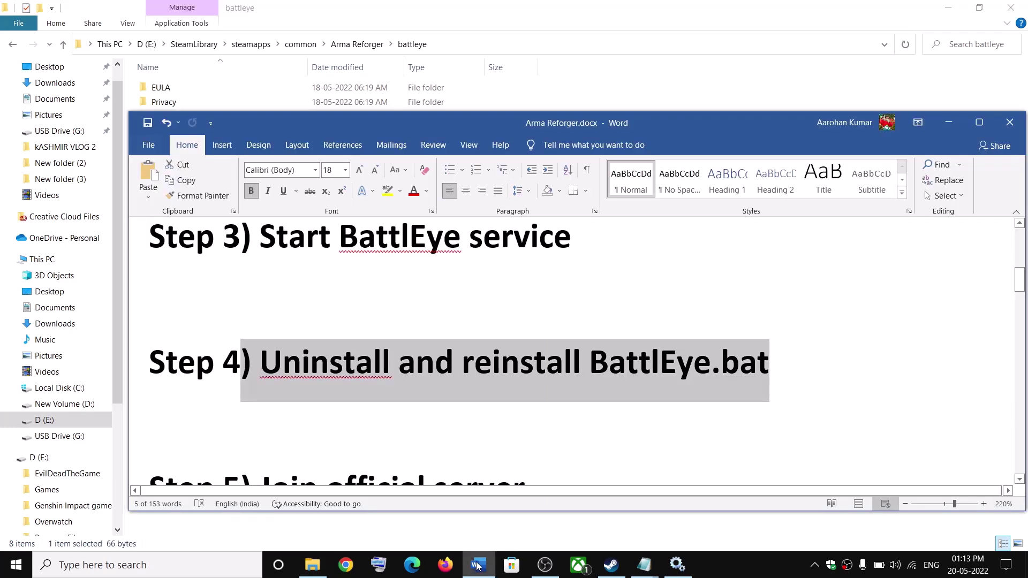
{"action": "left_click", "coordinate": [476, 566]}
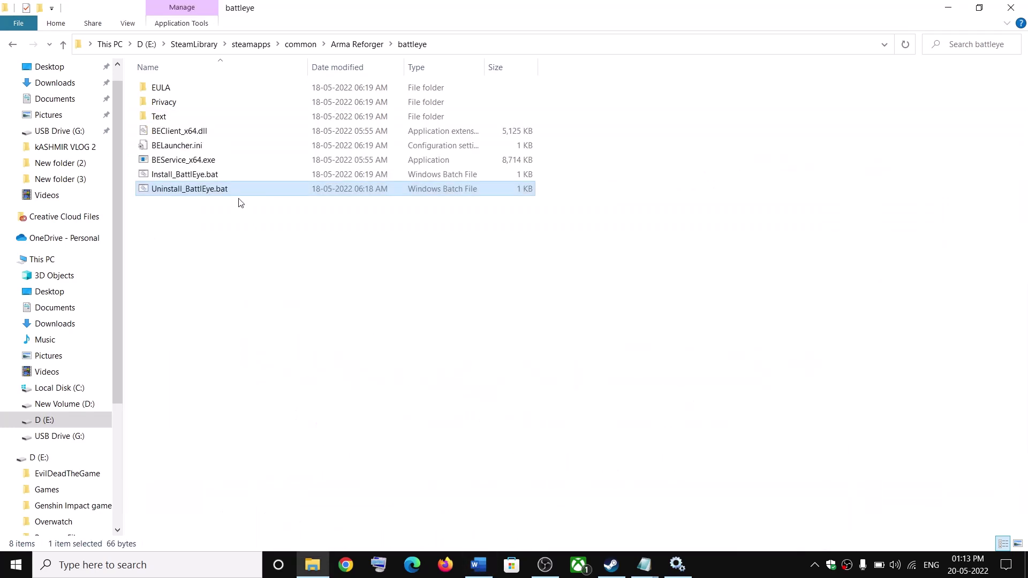
{"action": "double_click", "coordinate": [198, 193]}
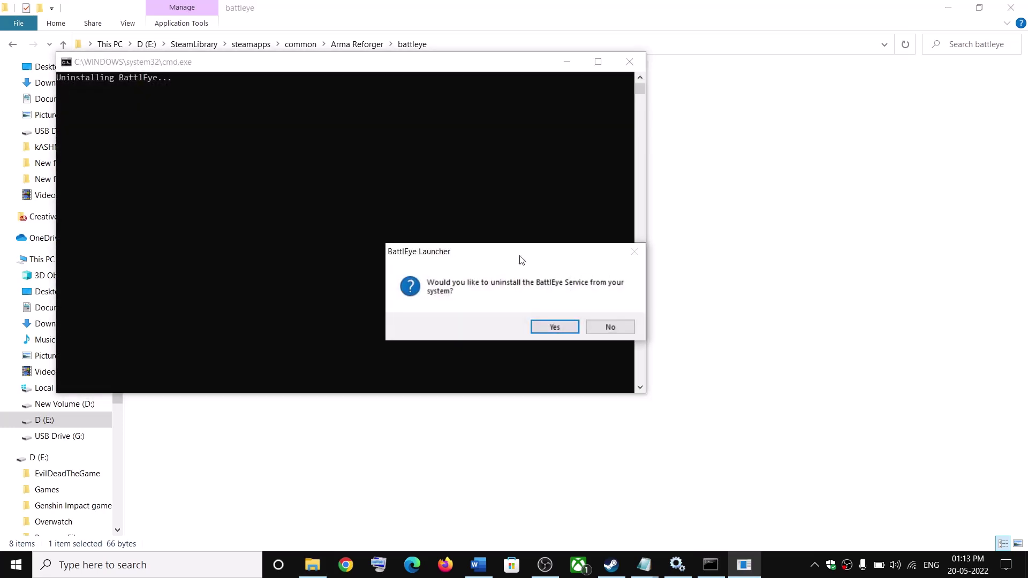
{"action": "left_click", "coordinate": [563, 328]}
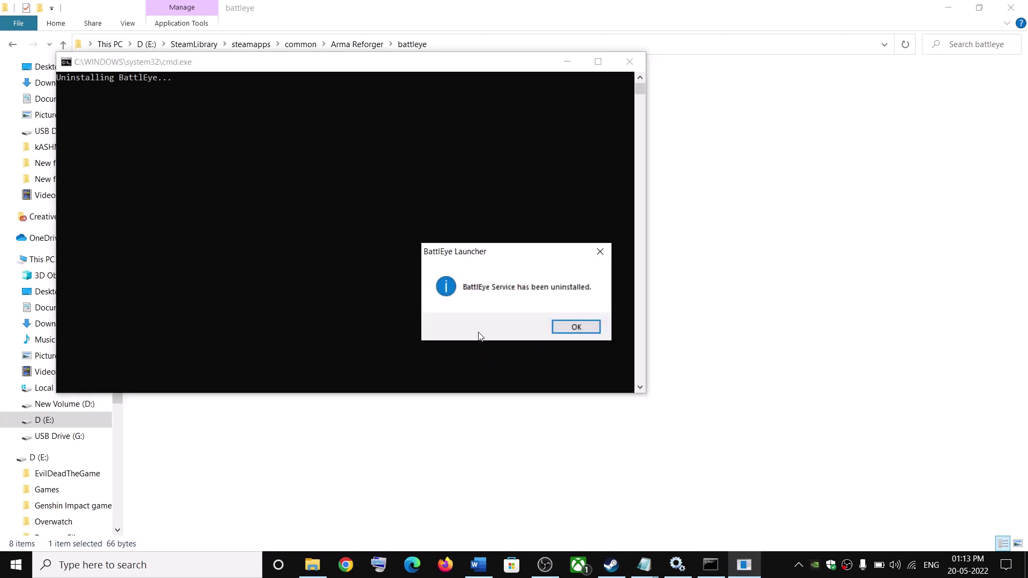
{"action": "left_click", "coordinate": [576, 327]}
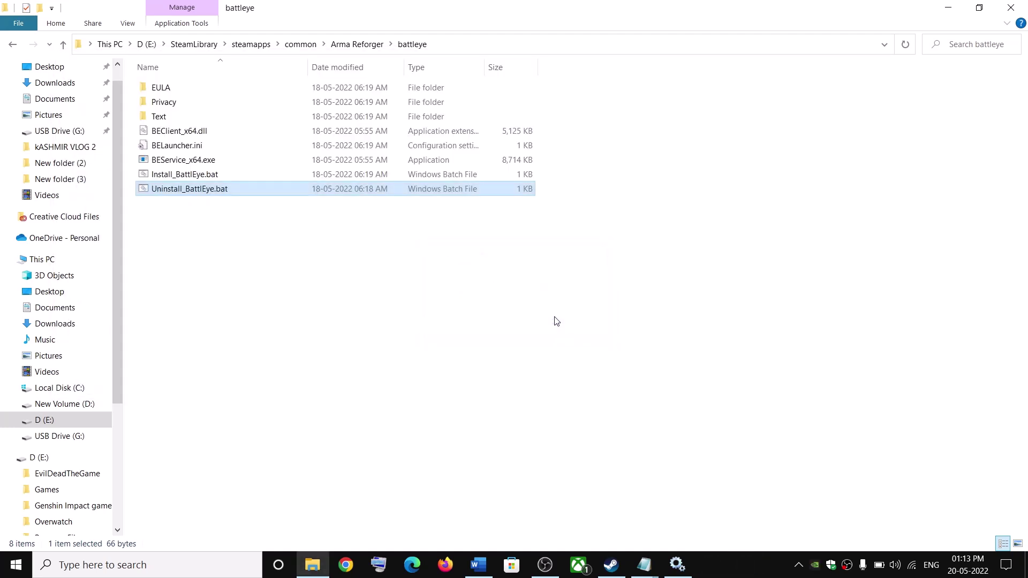
Run Install_BattlEye.bat from the battleye folder to reinstall the BattlEye Service.
{"action": "left_click", "coordinate": [203, 175]}
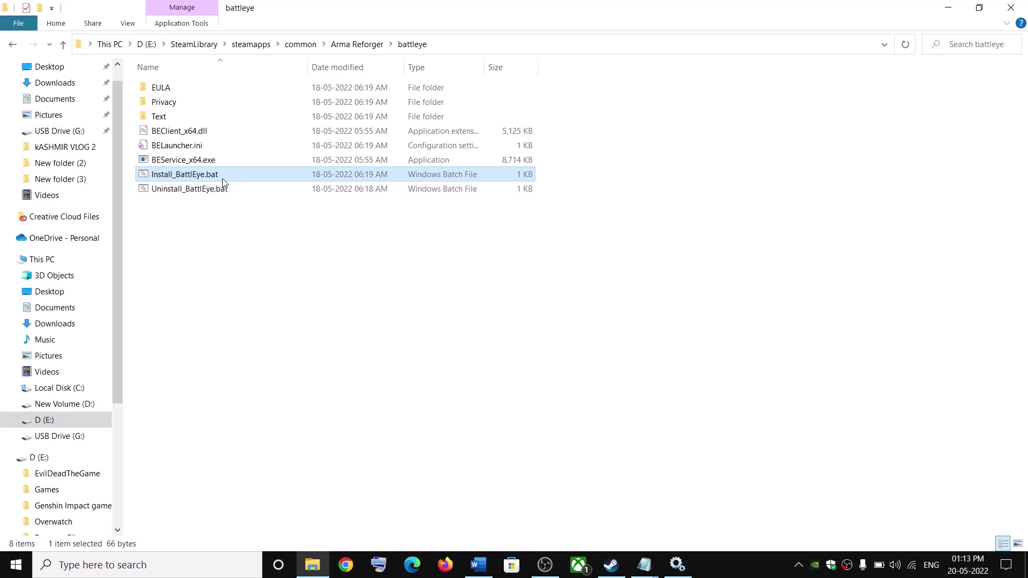
{"action": "double_click", "coordinate": [225, 176]}
{"action": "left_click", "coordinate": [762, 566]}
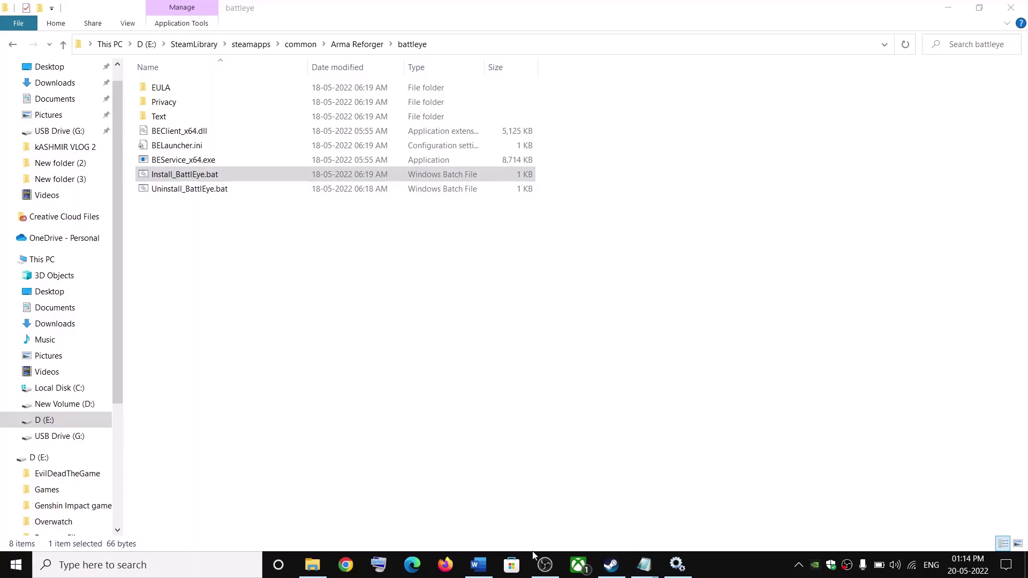
Switch to the Word document and highlight the Step 5 instruction "Join official server".
{"action": "left_click", "coordinate": [478, 565]}
{"action": "scroll", "coordinate": [389, 348], "scroll_direction": "down", "scroll_amount": 1}
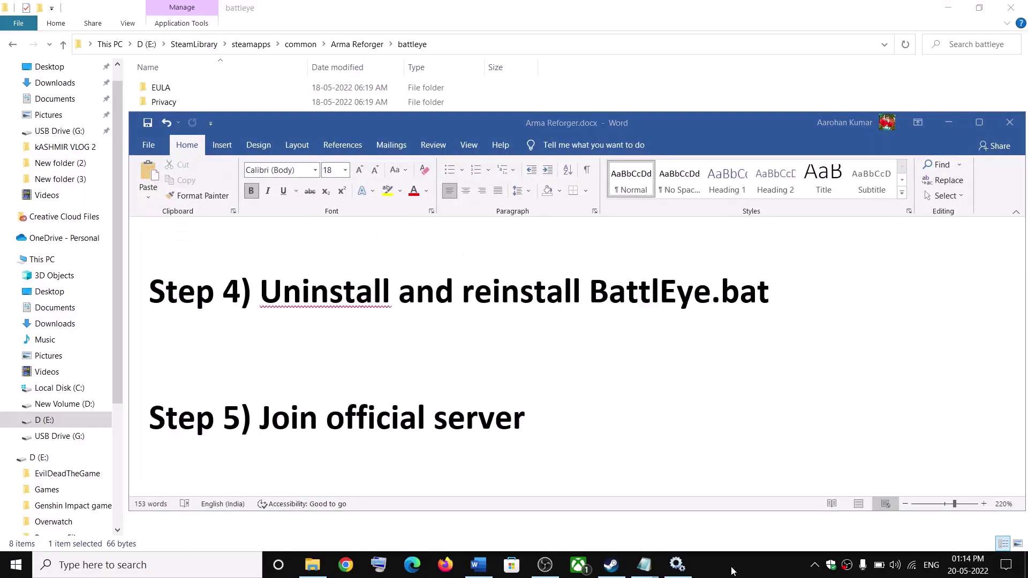
{"action": "left_click", "coordinate": [271, 426]}
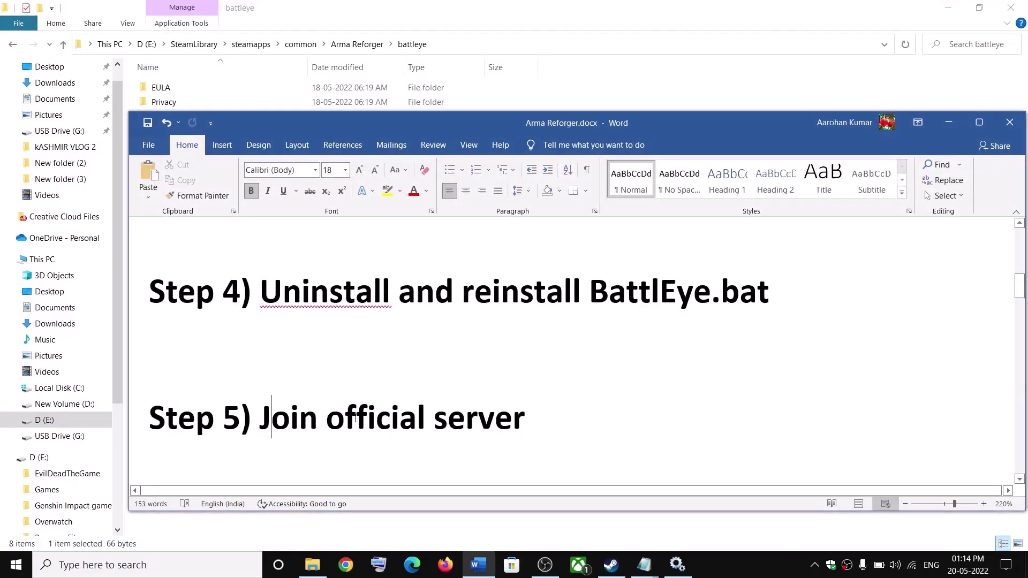
{"action": "left_click", "coordinate": [542, 420], "text": "shift"}
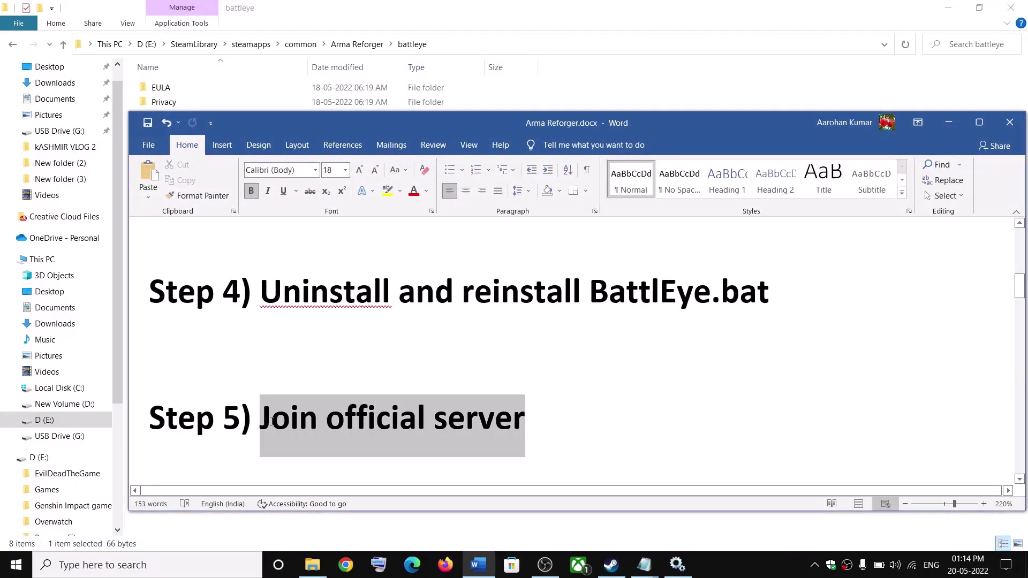
{"action": "left_click", "coordinate": [502, 431]}
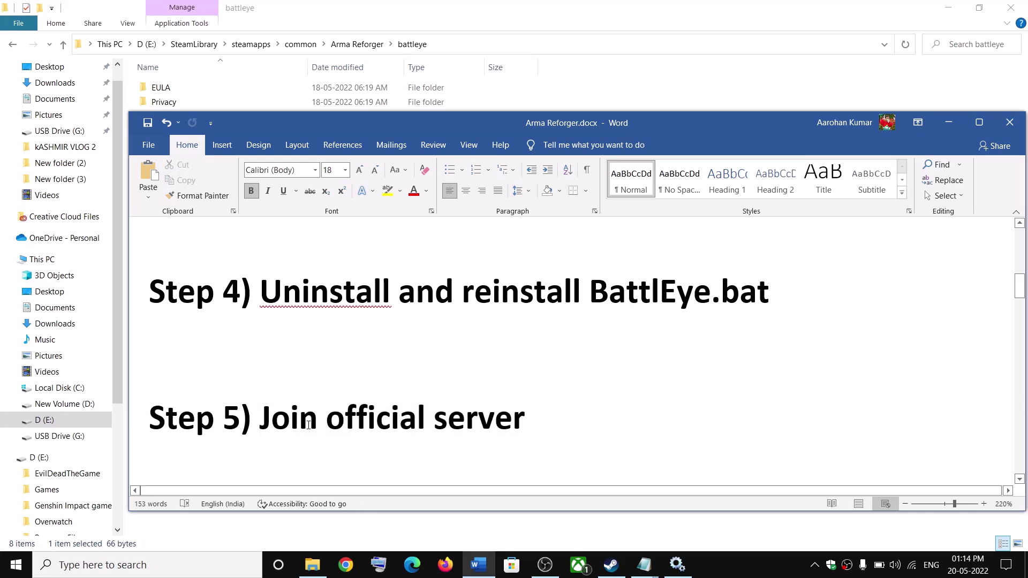
{"action": "left_click_drag", "start_coordinate": [286, 420], "coordinate": [524, 421]}
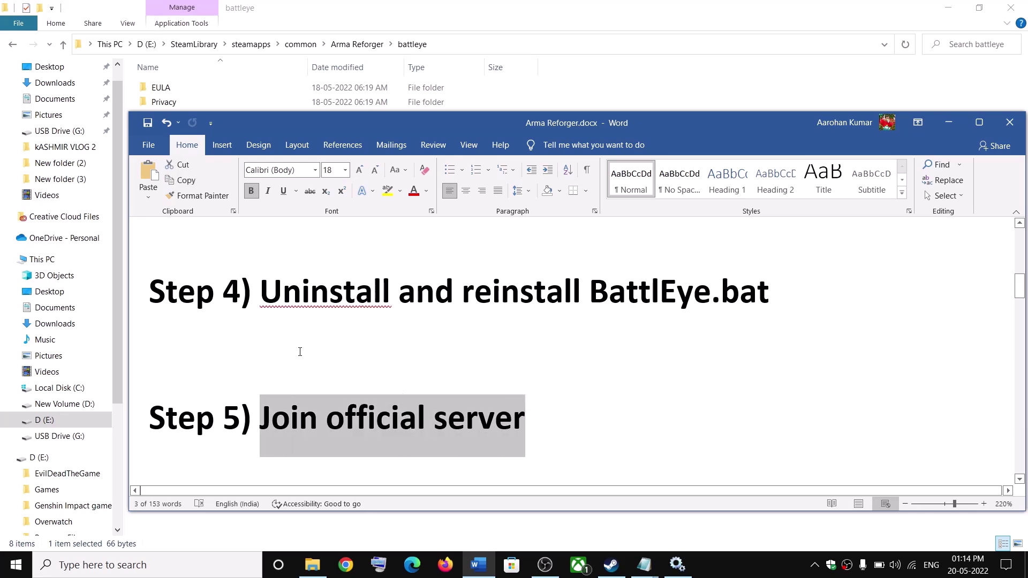
Highlight the Step 6 text on allowing the game exe file in the antivirus program, including the words "Windows Security".
{"action": "scroll", "coordinate": [382, 353], "scroll_direction": "down", "scroll_amount": 2}
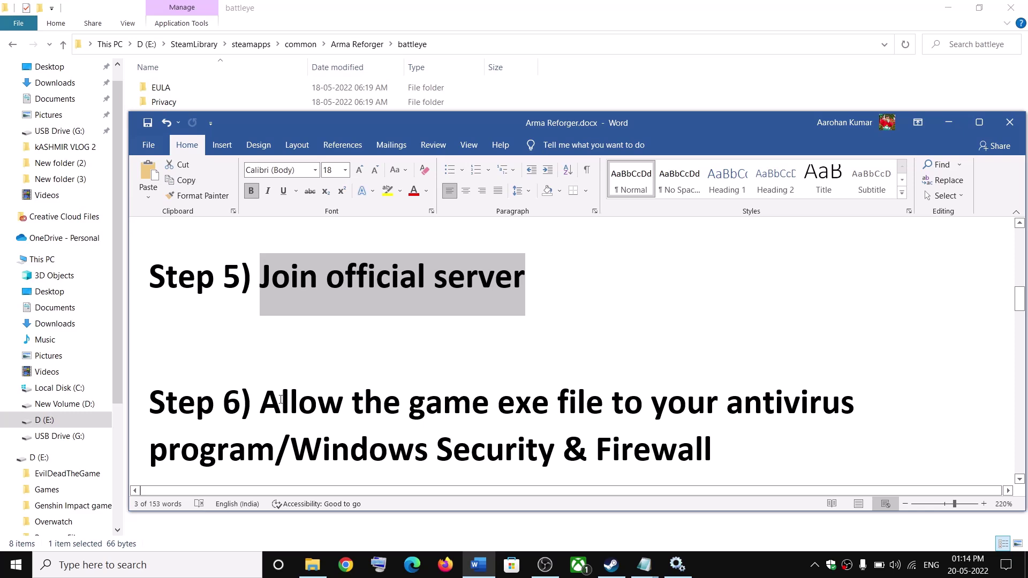
{"action": "left_click_drag", "start_coordinate": [280, 399], "coordinate": [274, 448]}
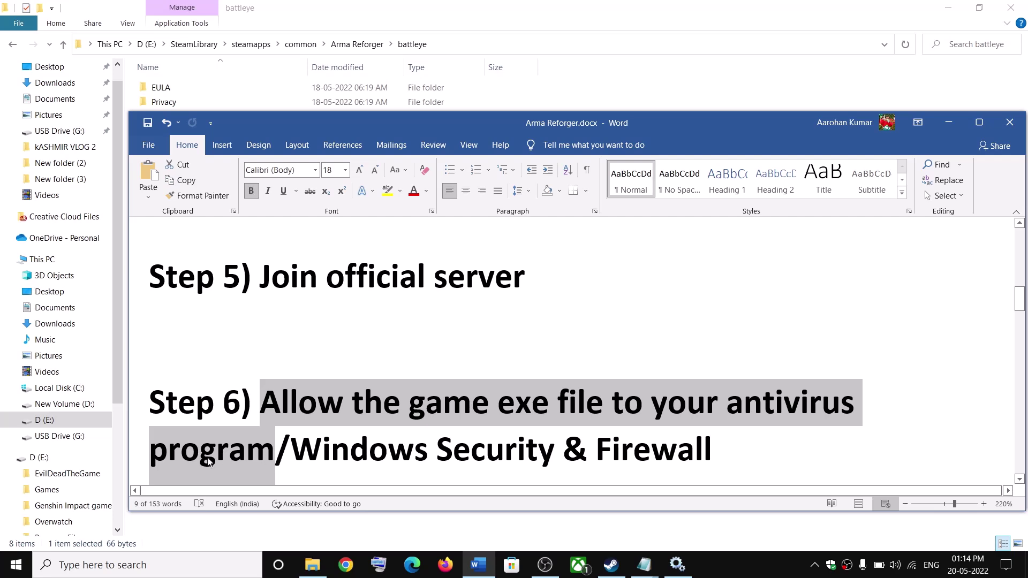
{"action": "left_click_drag", "start_coordinate": [293, 459], "coordinate": [562, 453]}
Open Virus & threat protection in Windows Security from the Update & Security section of Windows Settings.
{"action": "left_click", "coordinate": [22, 573]}
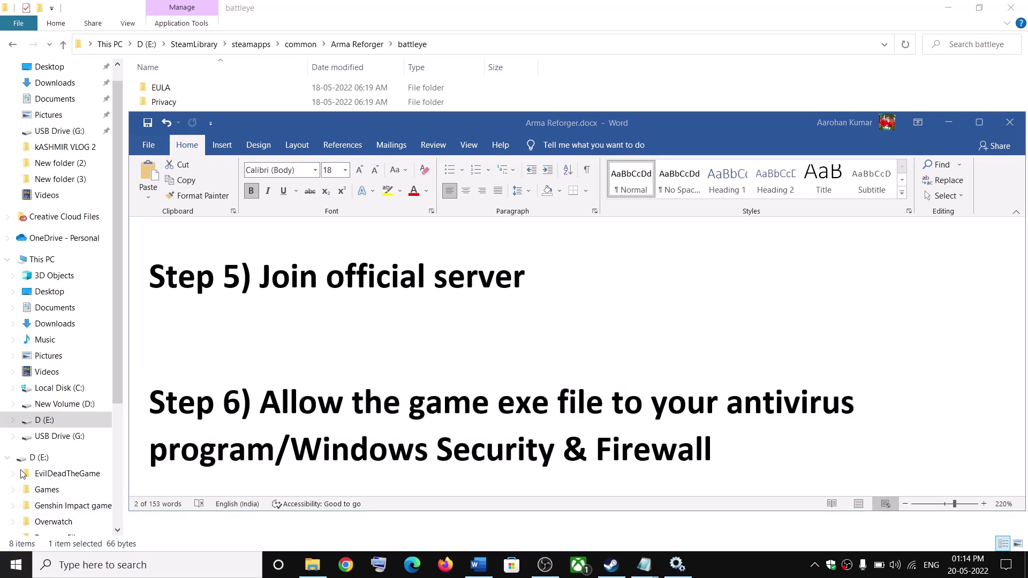
{"action": "left_click", "coordinate": [18, 533]}
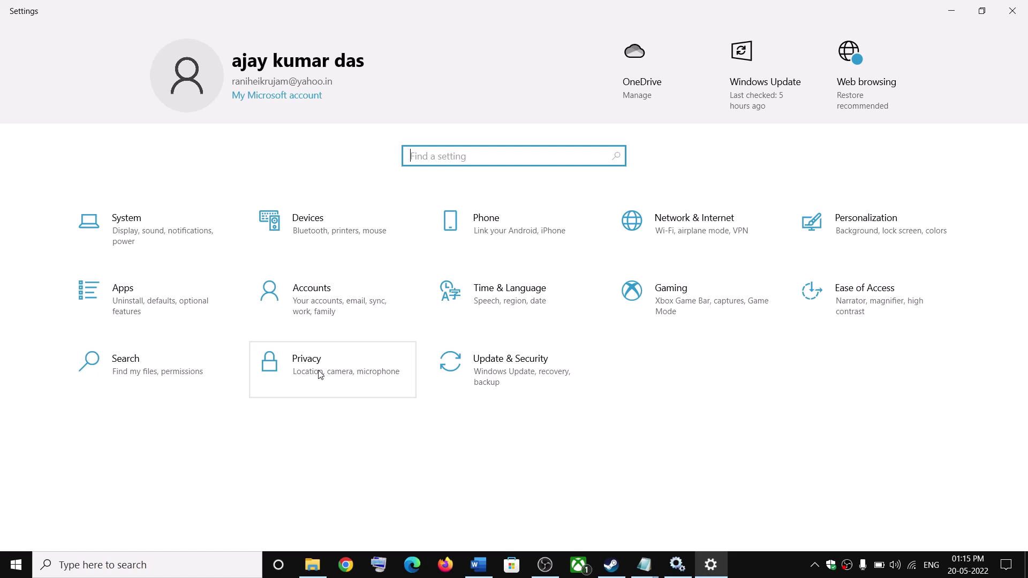
{"action": "left_click", "coordinate": [517, 373]}
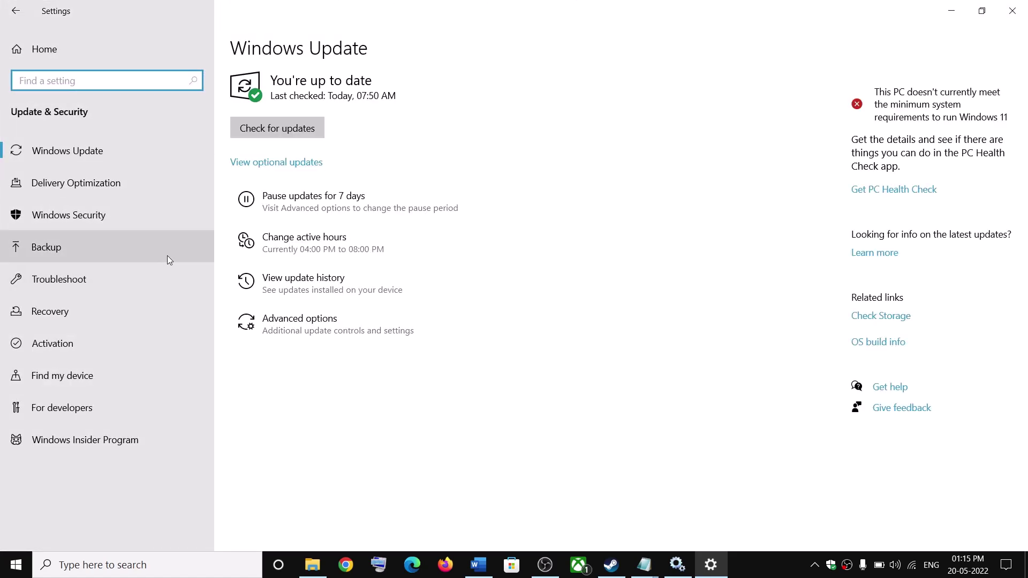
{"action": "left_click", "coordinate": [110, 213]}
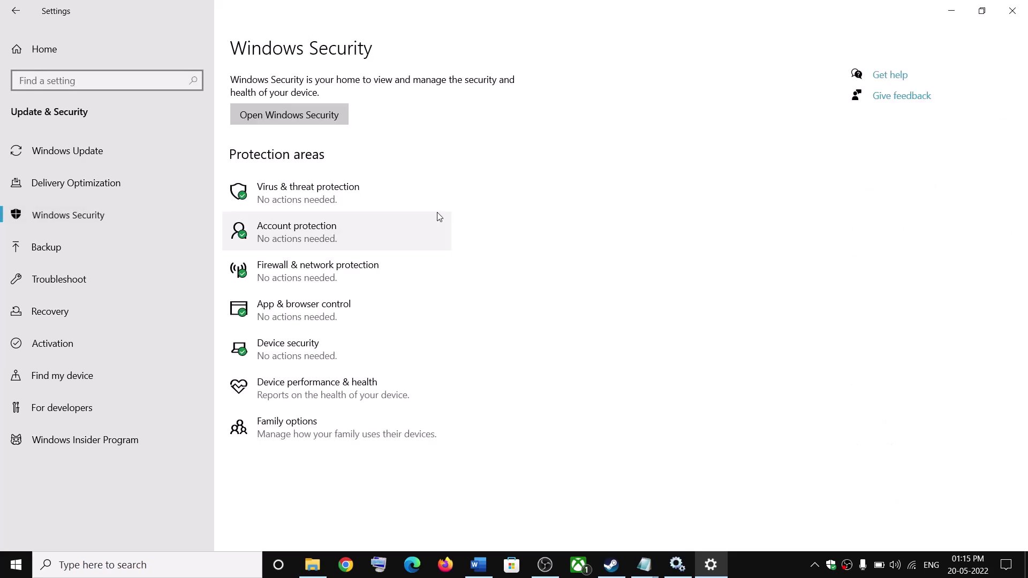
{"action": "left_click", "coordinate": [328, 196]}
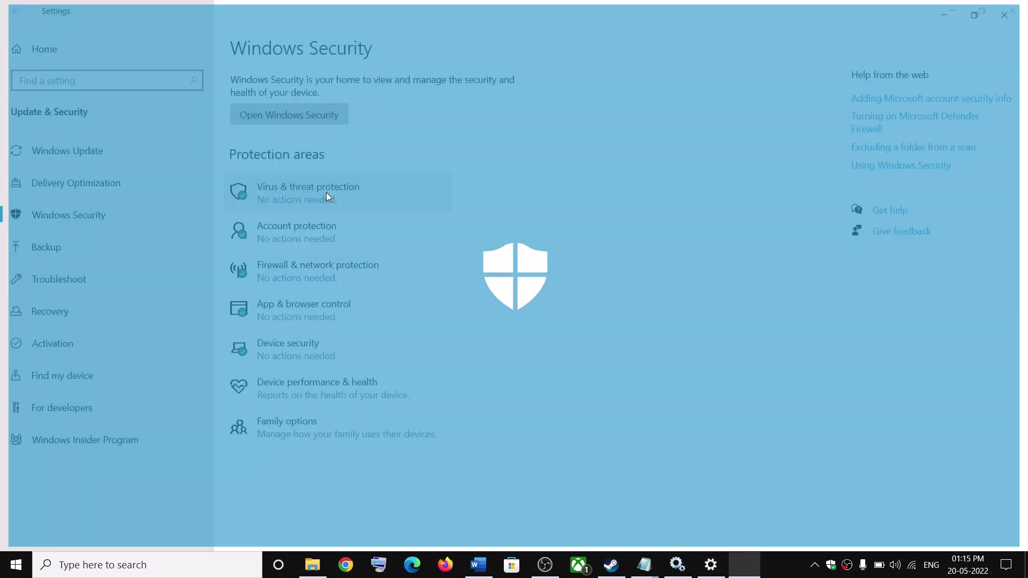
Open the apps allowed through Controlled folder access under Ransomware protection and start adding one by browsing all apps.
{"action": "scroll", "coordinate": [342, 375], "scroll_direction": "down", "scroll_amount": 2}
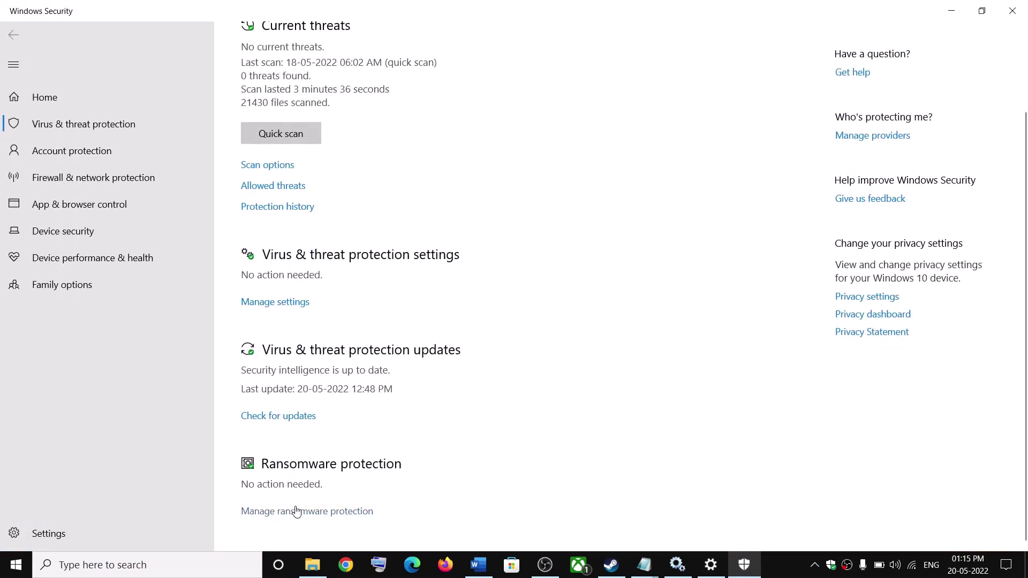
{"action": "left_click", "coordinate": [338, 515]}
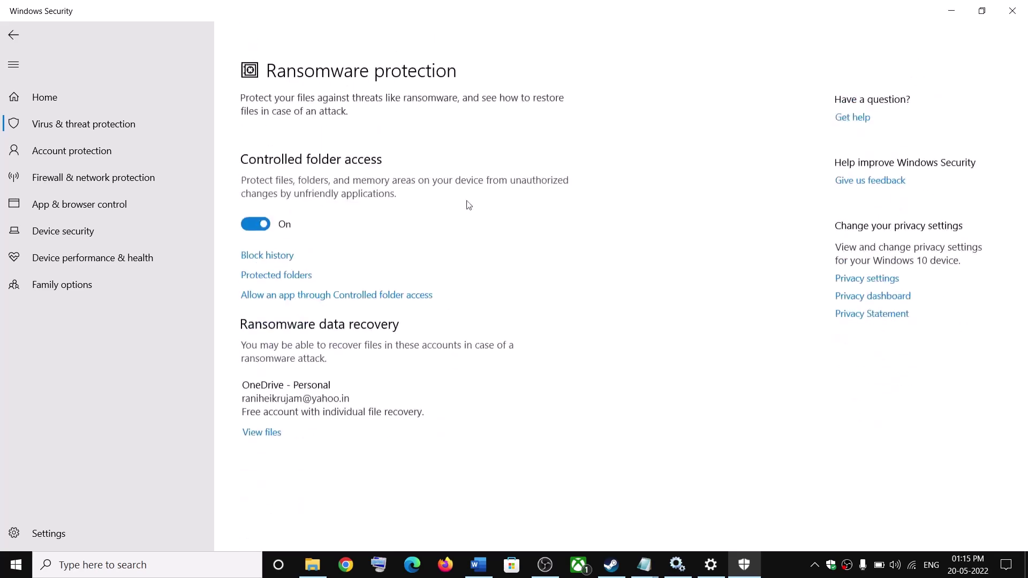
{"action": "left_click", "coordinate": [340, 275]}
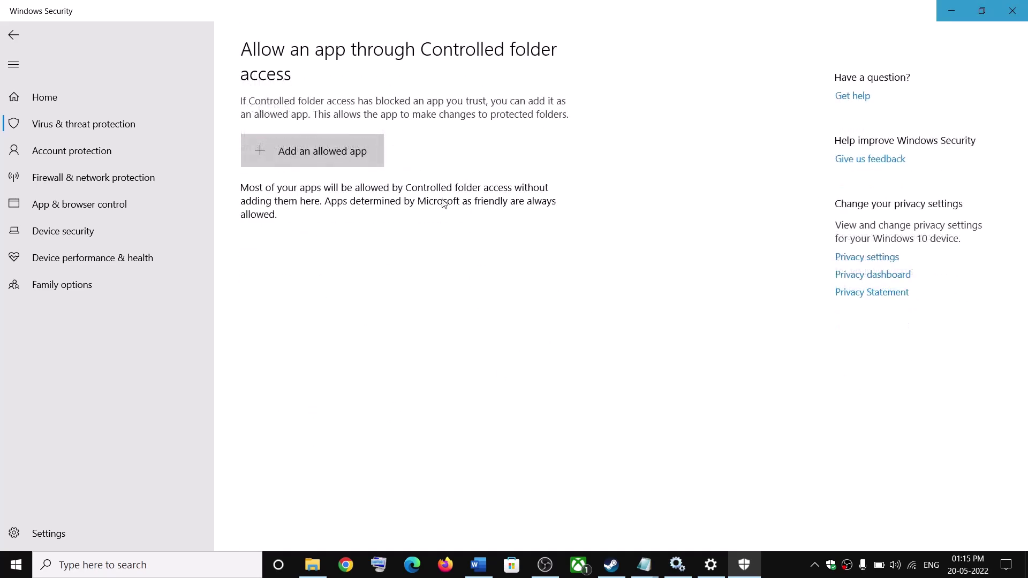
{"action": "scroll", "coordinate": [256, 131], "scroll_direction": "down", "scroll_amount": 2}
{"action": "left_click", "coordinate": [319, 58]}
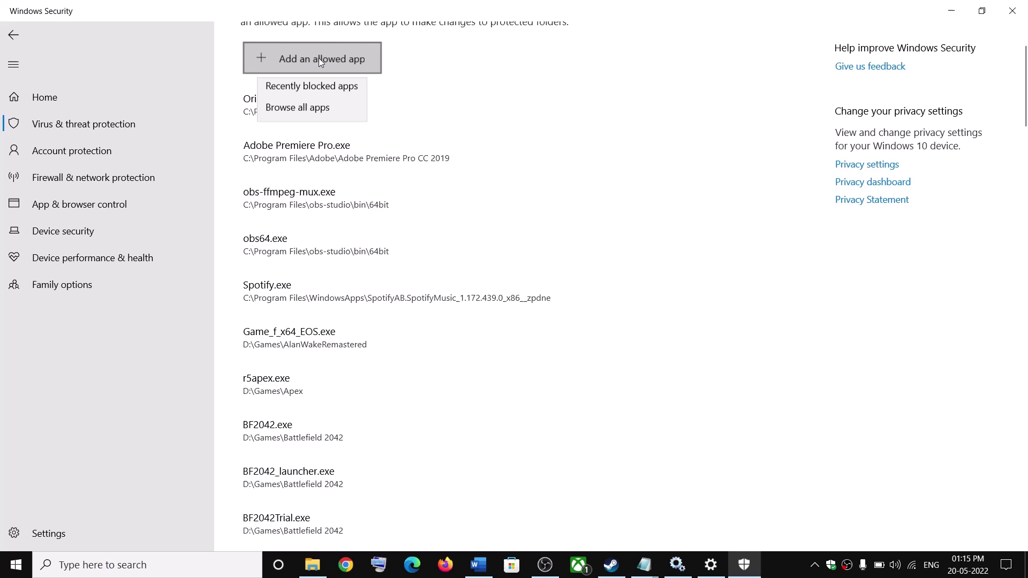
{"action": "left_click", "coordinate": [316, 114]}
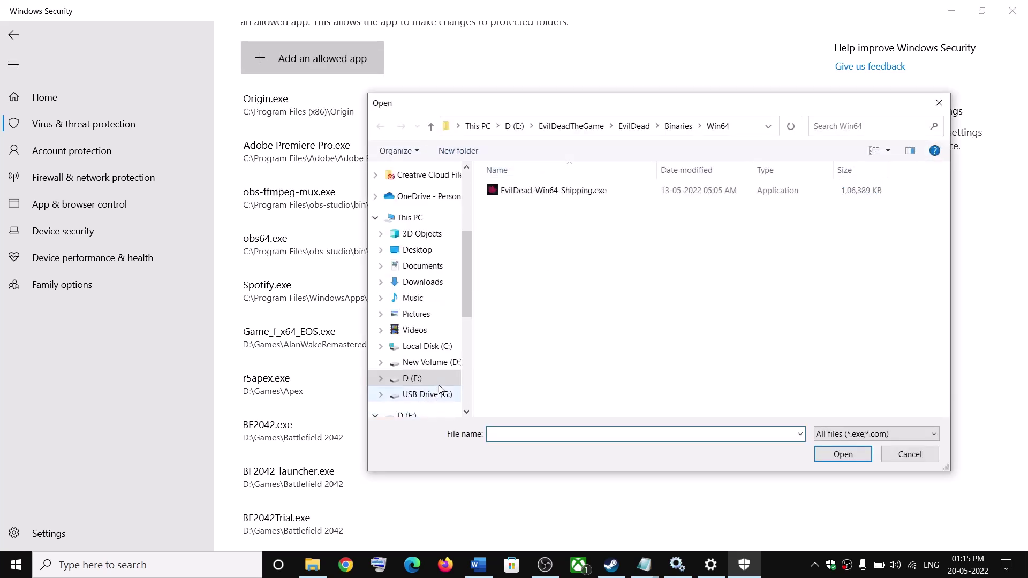
Look for the game folder in the default Steam path C:\Program Files (x86)\Steam\steamapps\common.
{"action": "left_click", "coordinate": [421, 349]}
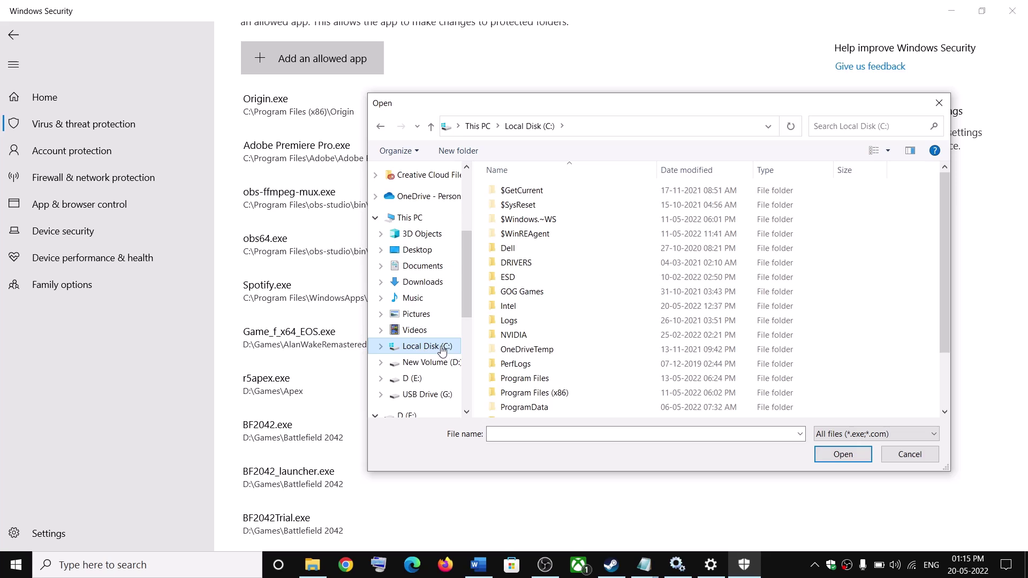
{"action": "scroll", "coordinate": [642, 371], "scroll_direction": "down", "scroll_amount": 2}
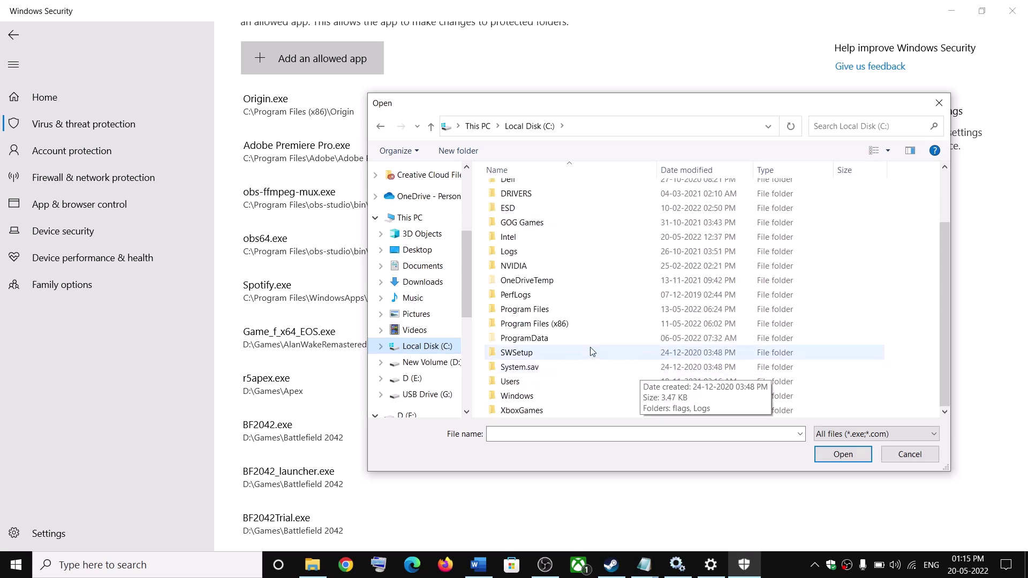
{"action": "double_click", "coordinate": [557, 323]}
{"action": "scroll", "coordinate": [572, 332], "scroll_direction": "down", "scroll_amount": 3}
{"action": "scroll", "coordinate": [569, 344], "scroll_direction": "down", "scroll_amount": 4}
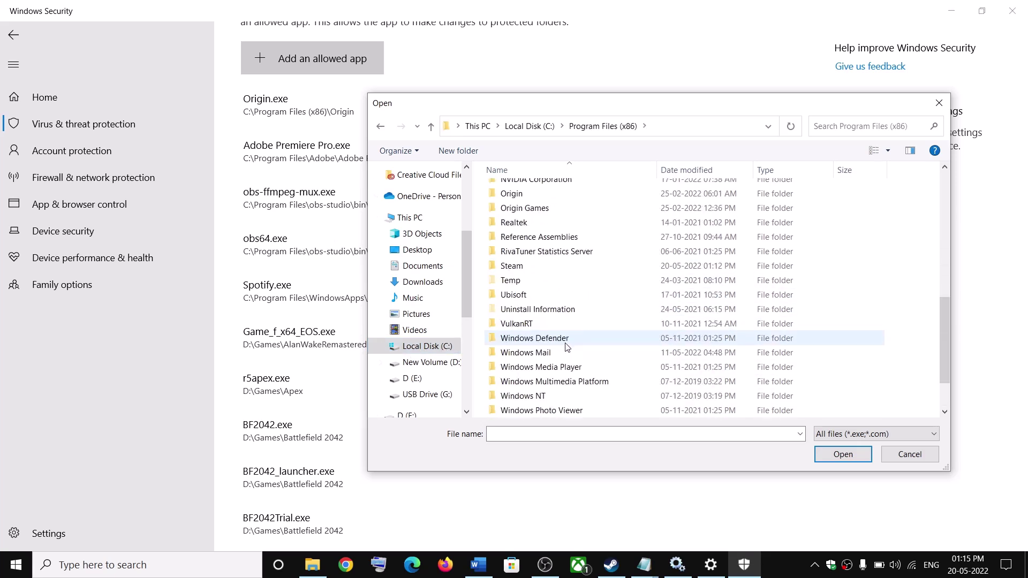
{"action": "double_click", "coordinate": [530, 270]}
{"action": "scroll", "coordinate": [528, 272], "scroll_direction": "down", "scroll_amount": 4}
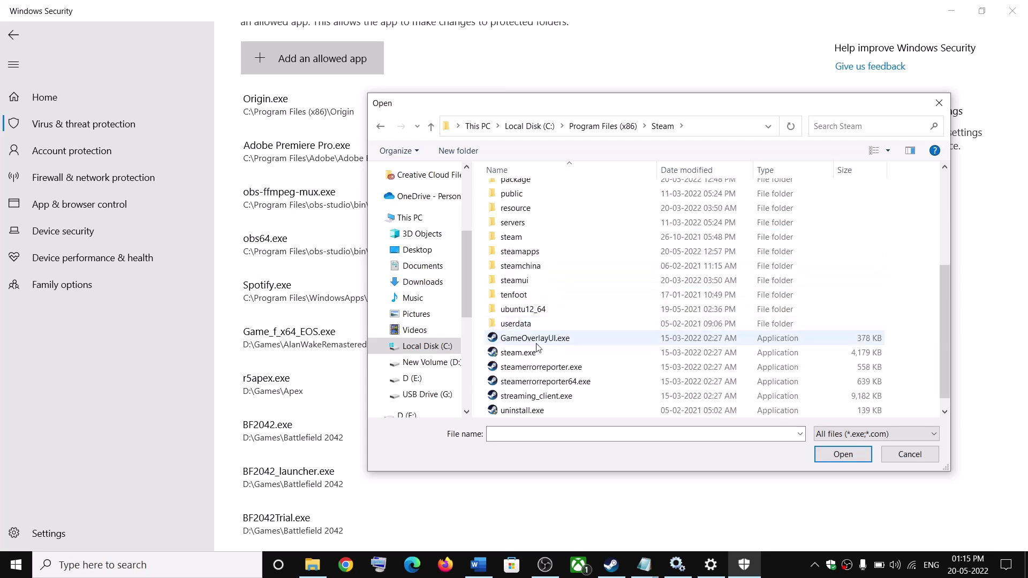
{"action": "left_click", "coordinate": [527, 257]}
{"action": "double_click", "coordinate": [527, 257]}
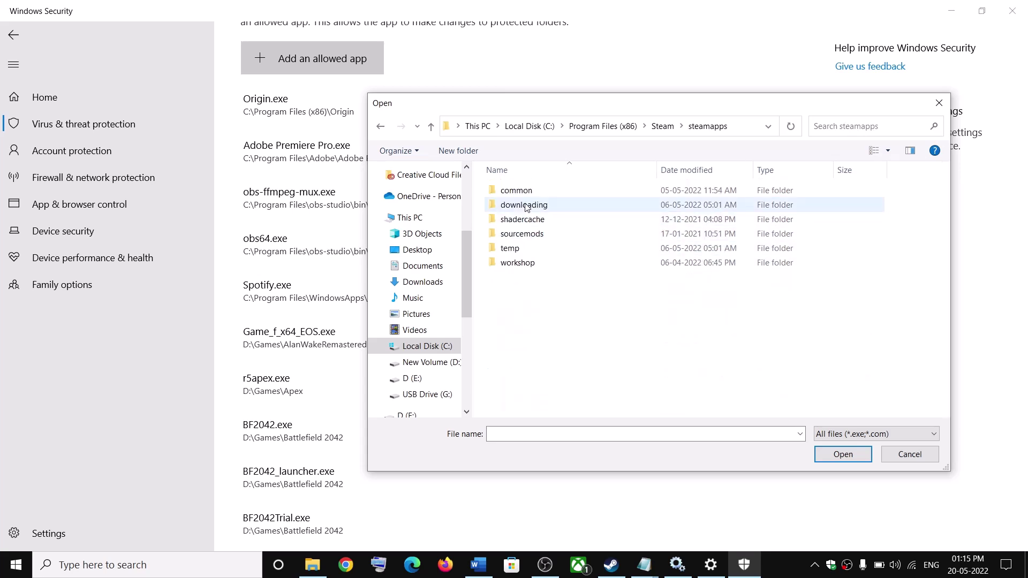
{"action": "double_click", "coordinate": [522, 190]}
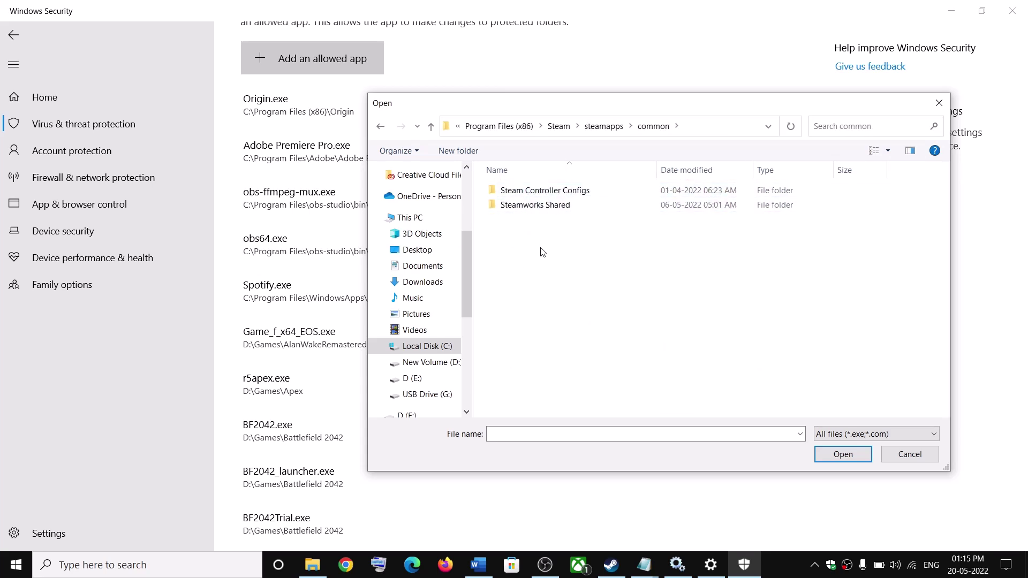
Add ArmaReforger_BE.exe from E:\SteamLibrary\steamapps\common\Arma Reforger as an allowed app for Controlled folder access.
{"action": "left_click", "coordinate": [431, 366]}
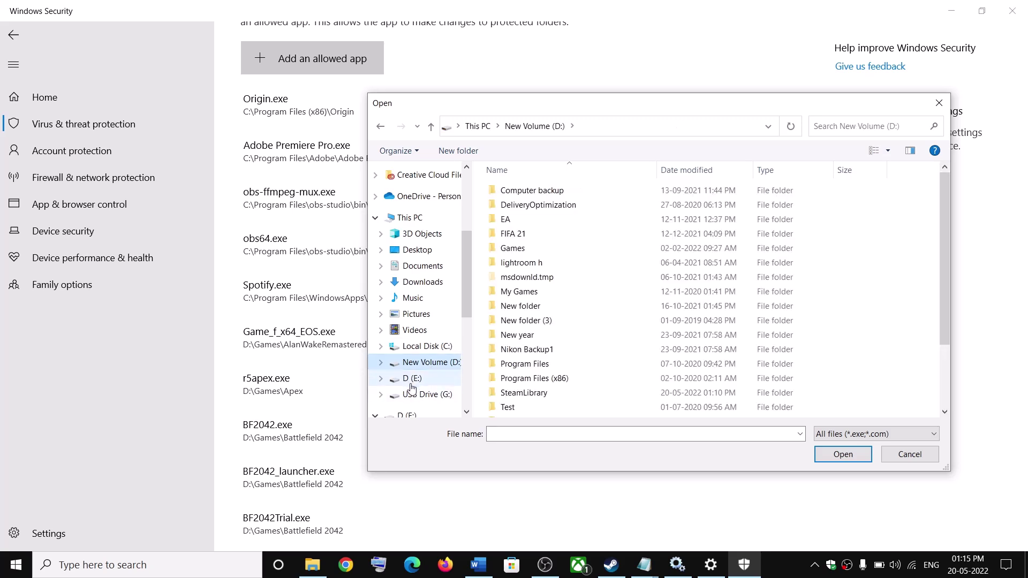
{"action": "left_click", "coordinate": [411, 380]}
{"action": "double_click", "coordinate": [599, 317]}
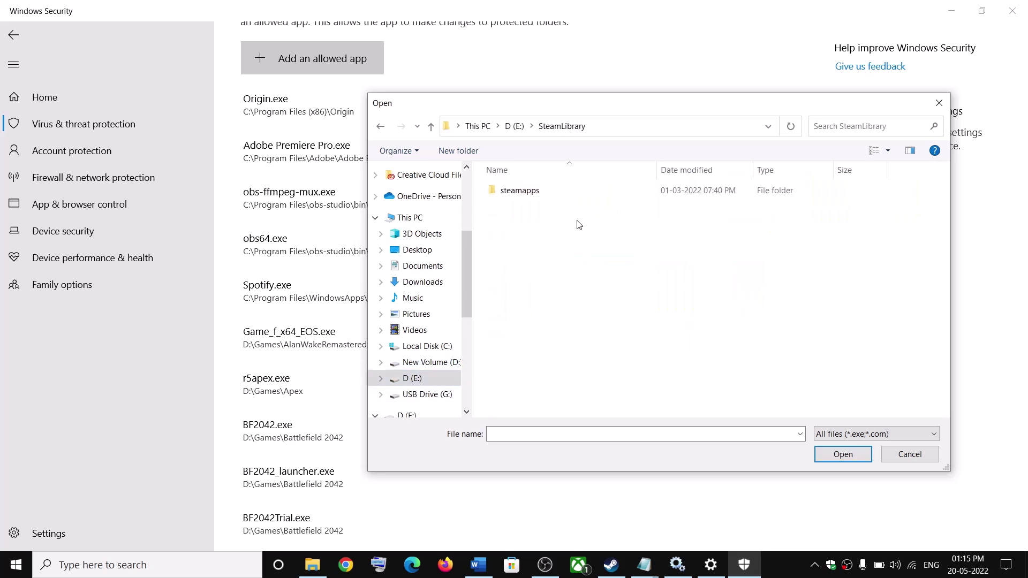
{"action": "double_click", "coordinate": [522, 191]}
{"action": "double_click", "coordinate": [535, 192]}
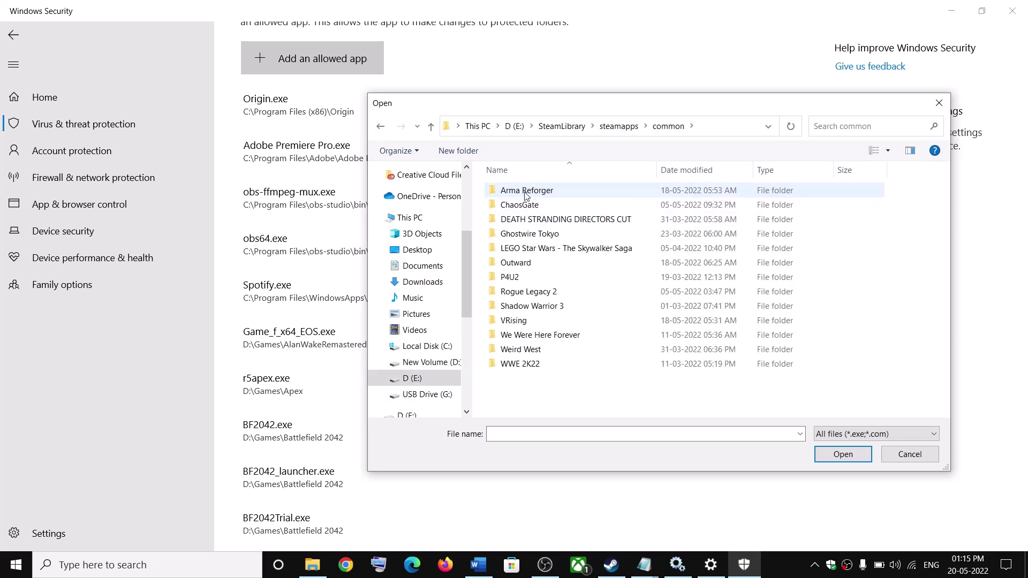
{"action": "double_click", "coordinate": [551, 193]}
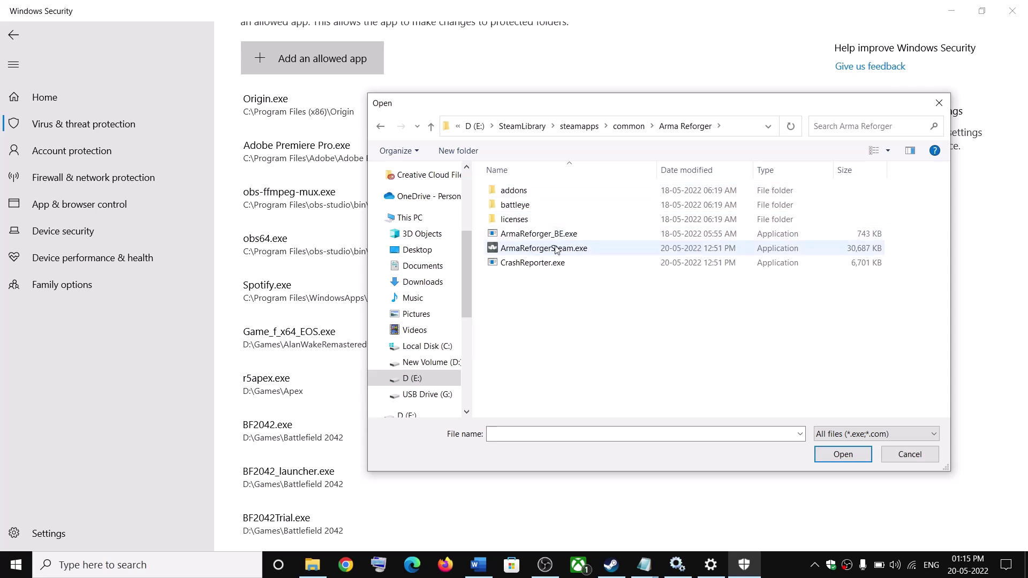
{"action": "left_click", "coordinate": [526, 239]}
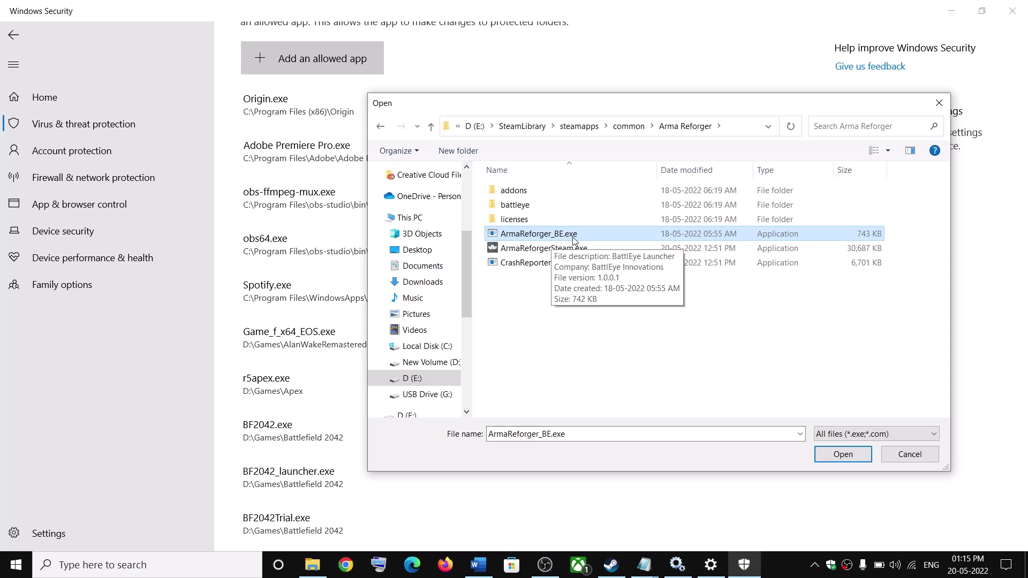
{"action": "left_click", "coordinate": [839, 460]}
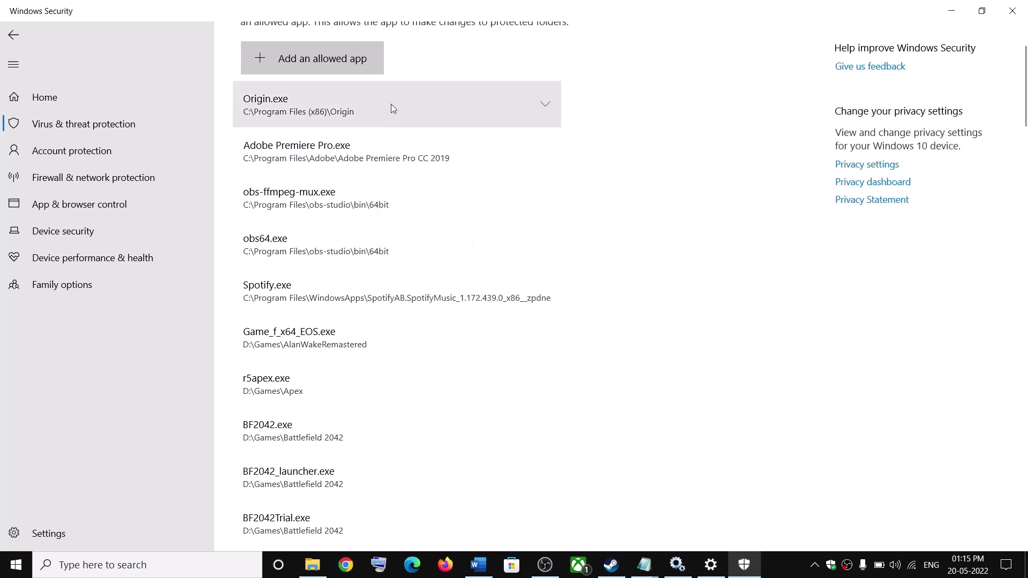
Add ArmaReforgerSteam.exe from the same folder as another allowed app and close Windows Security and Settings.
{"action": "left_click", "coordinate": [344, 60]}
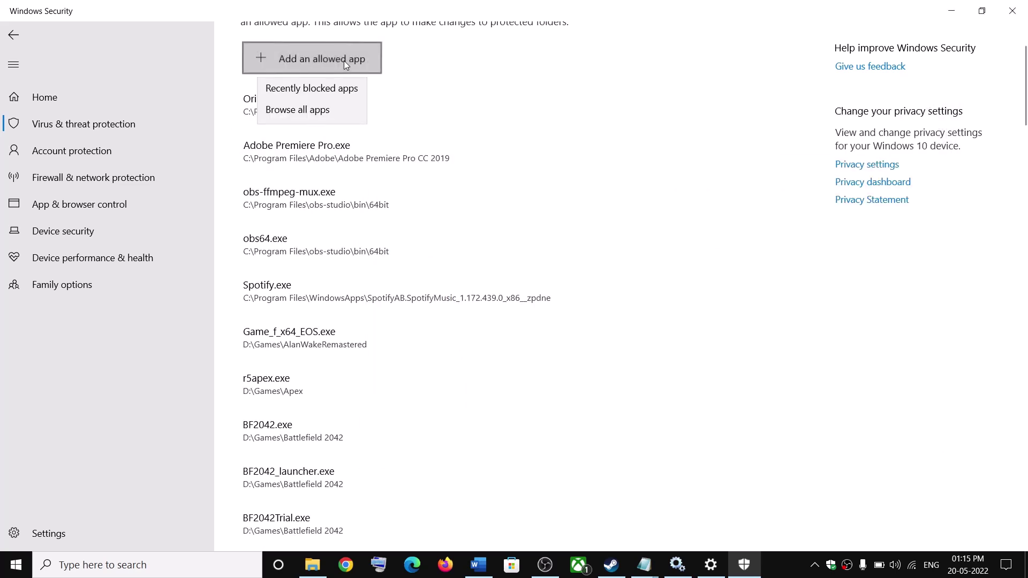
{"action": "left_click", "coordinate": [330, 119]}
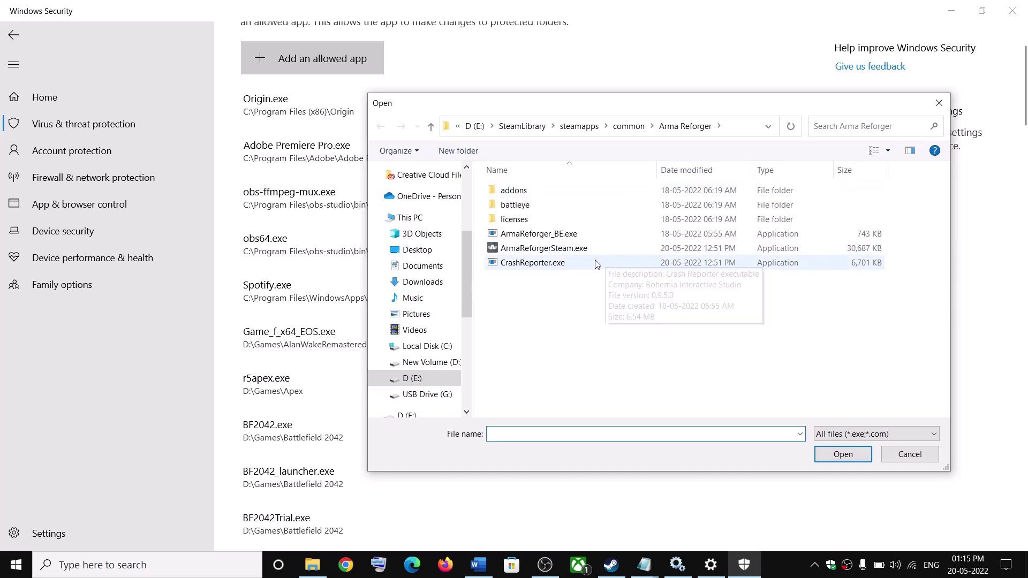
{"action": "left_click", "coordinate": [531, 248]}
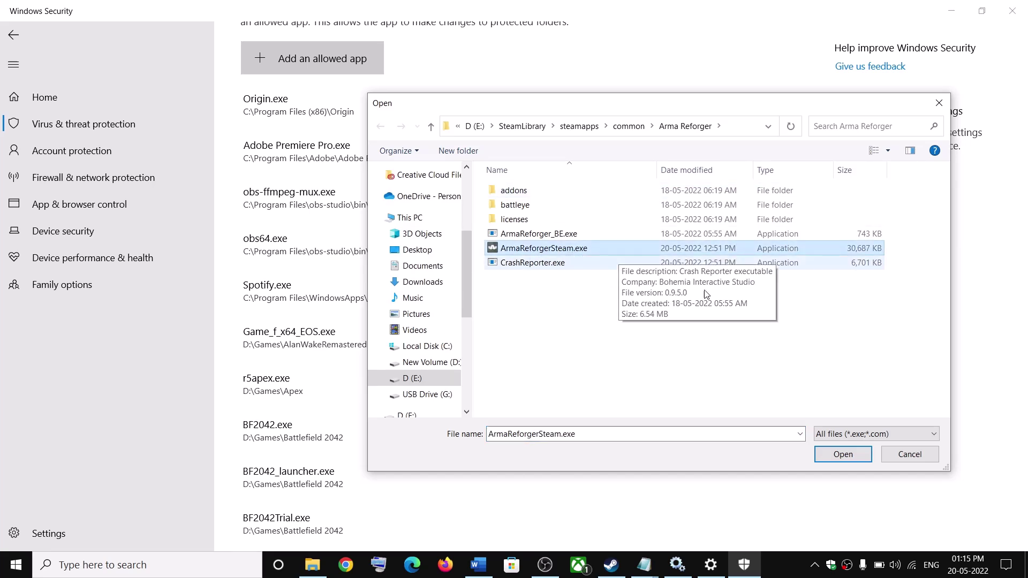
{"action": "left_click", "coordinate": [852, 458]}
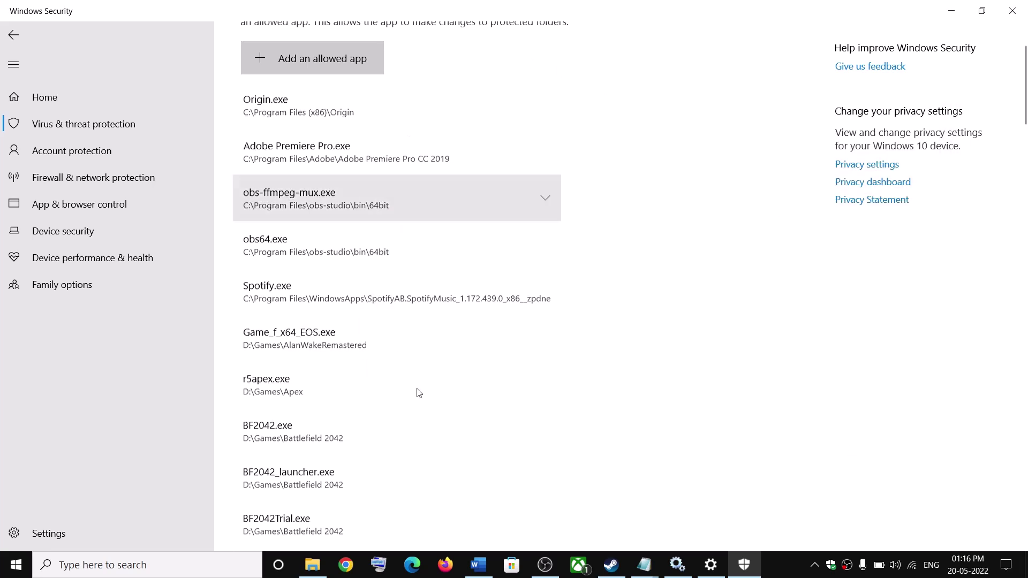
{"action": "left_click", "coordinate": [1015, 17]}
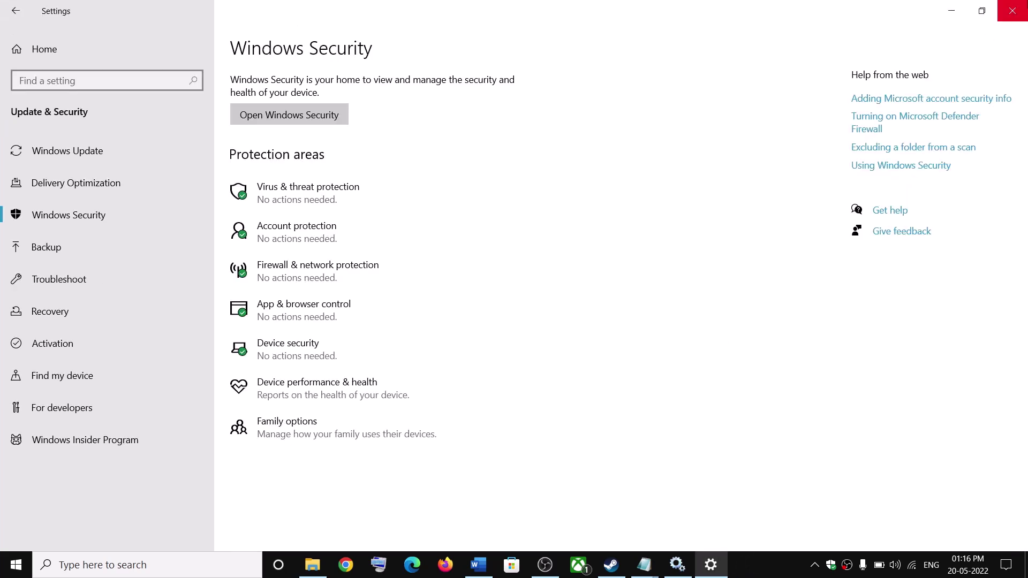
{"action": "left_click", "coordinate": [1010, 20]}
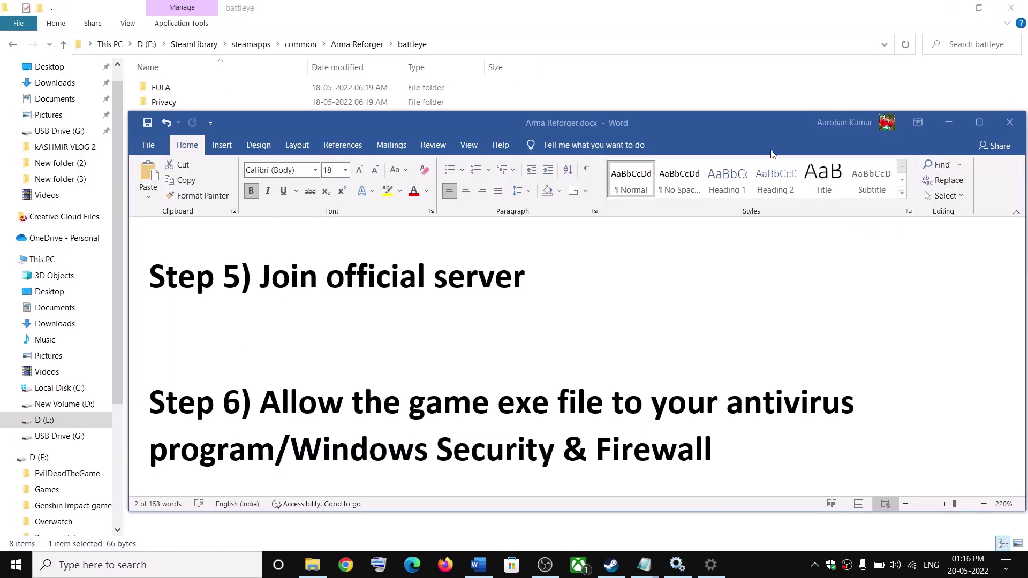
Highlight "Firewall" in the Step 6 text and open the Windows Defender Firewall allowed apps list in Control Panel.
{"action": "double_click", "coordinate": [623, 449]}
{"action": "left_click", "coordinate": [164, 569]}
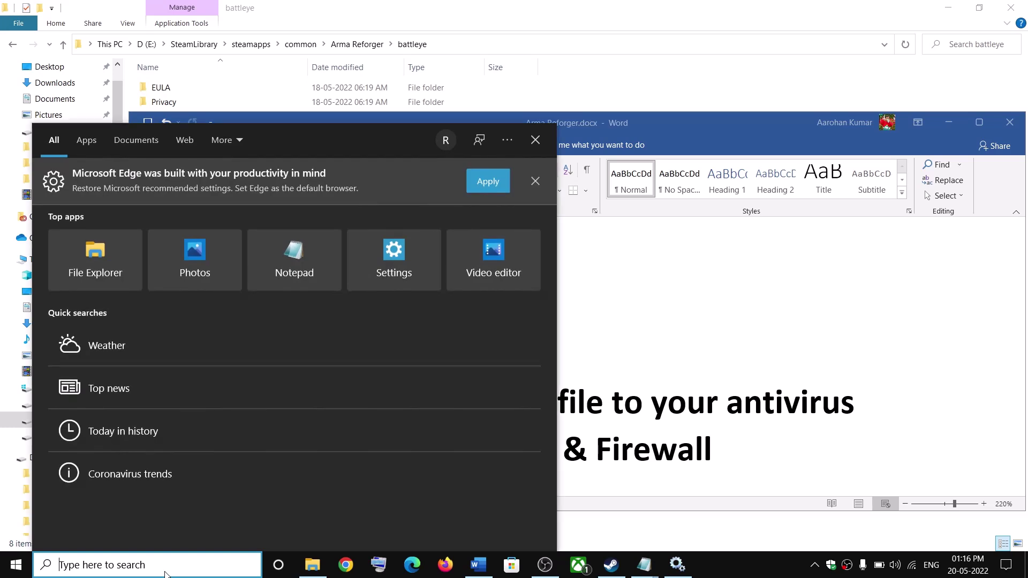
{"action": "type", "text": "control"}
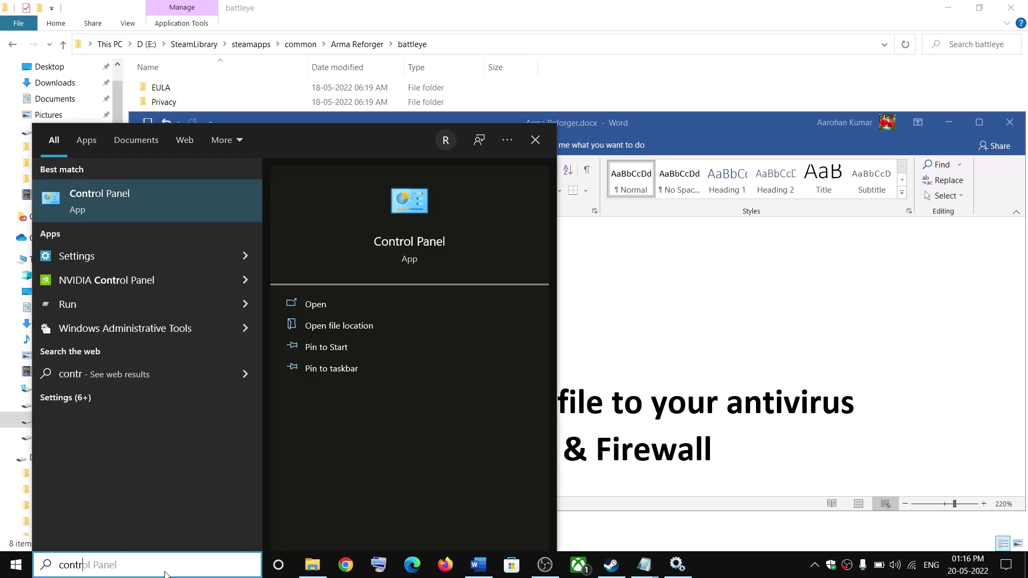
{"action": "left_click", "coordinate": [163, 217]}
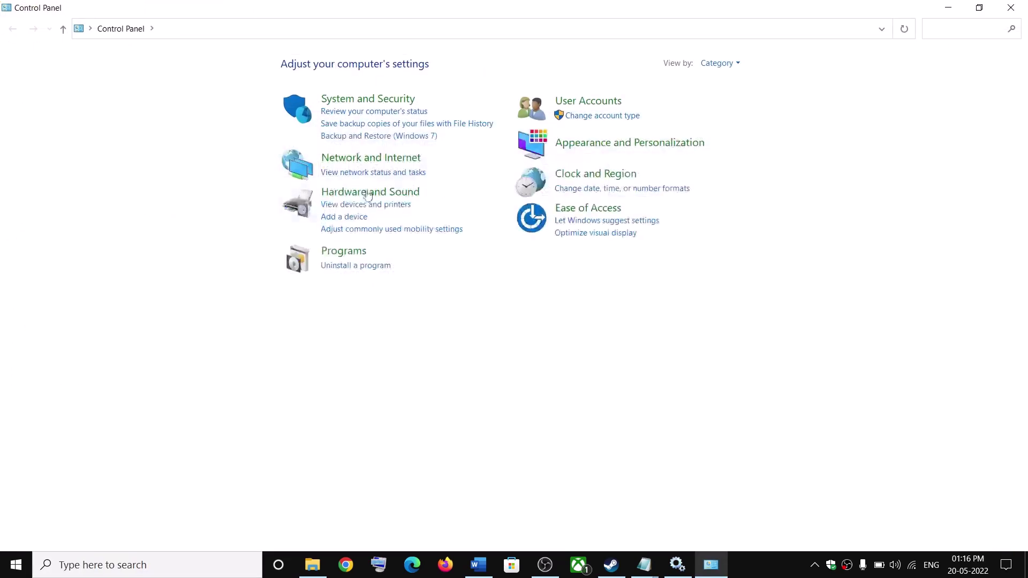
{"action": "left_click", "coordinate": [367, 100]}
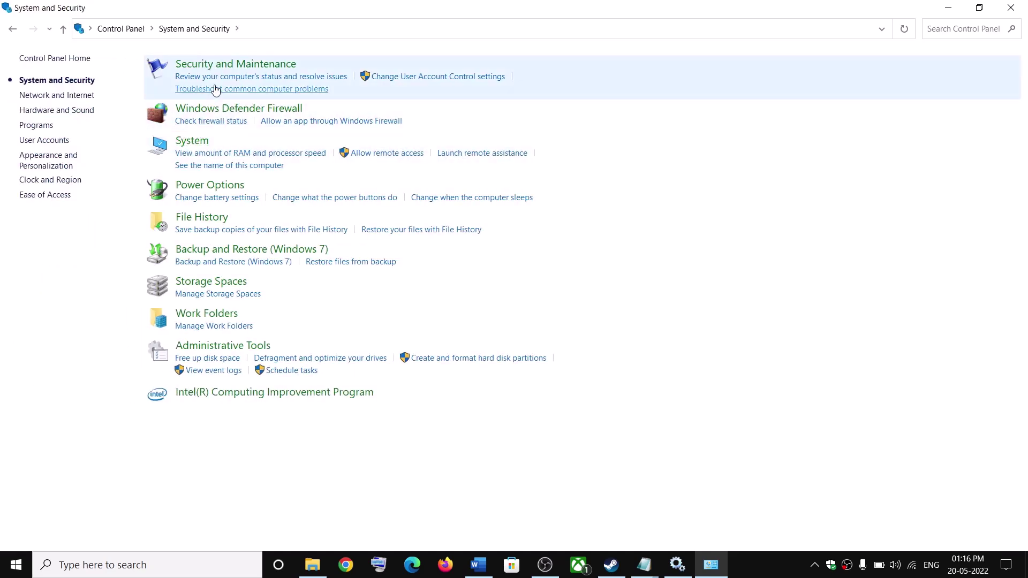
{"action": "left_click", "coordinate": [270, 113]}
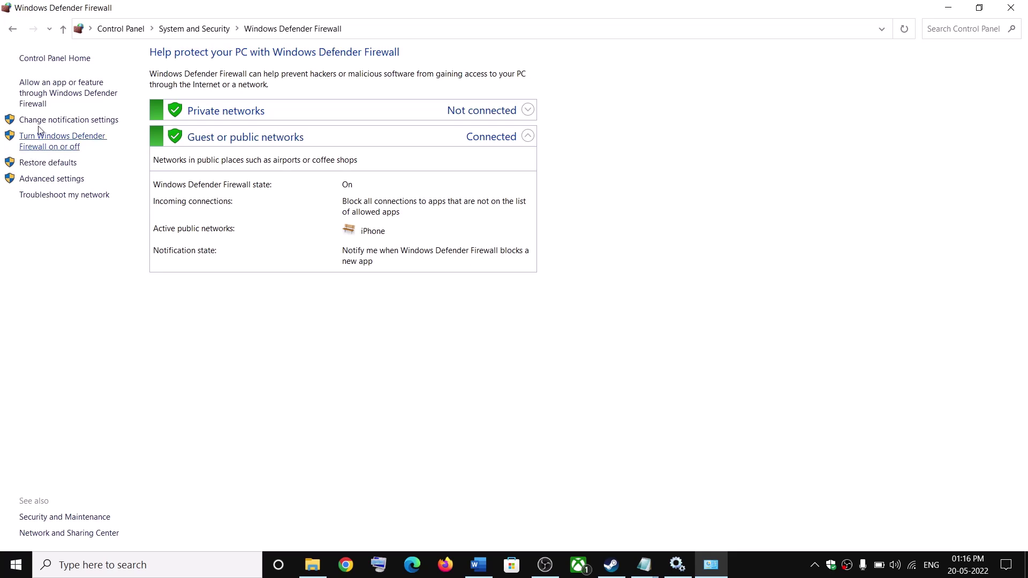
{"action": "left_click", "coordinate": [63, 99]}
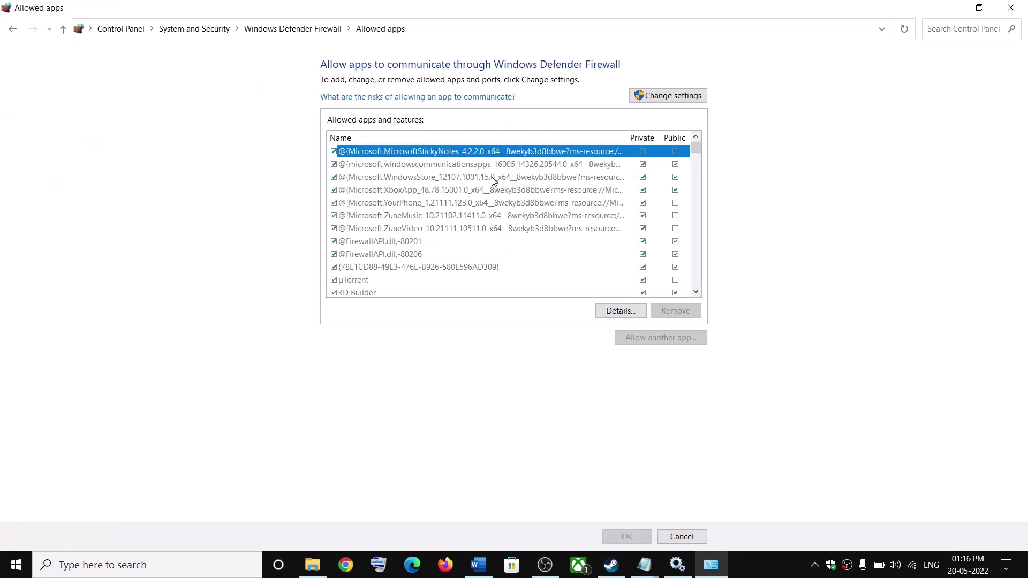
Enable changes to the firewall's allowed apps and browse for another app in E:\SteamLibrary\steamapps\common\Arma Reforger.
{"action": "left_click", "coordinate": [677, 97]}
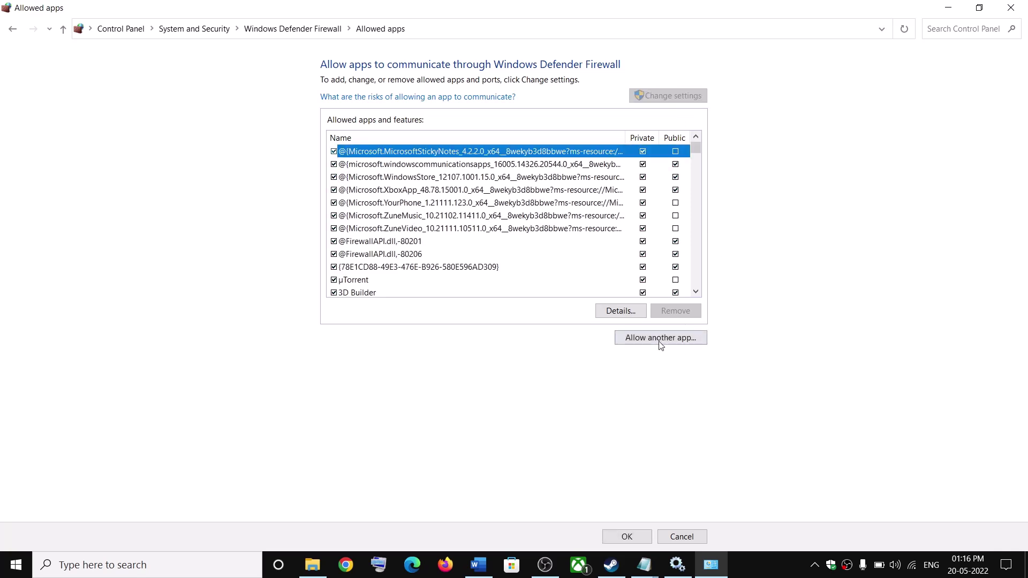
{"action": "left_click", "coordinate": [660, 338]}
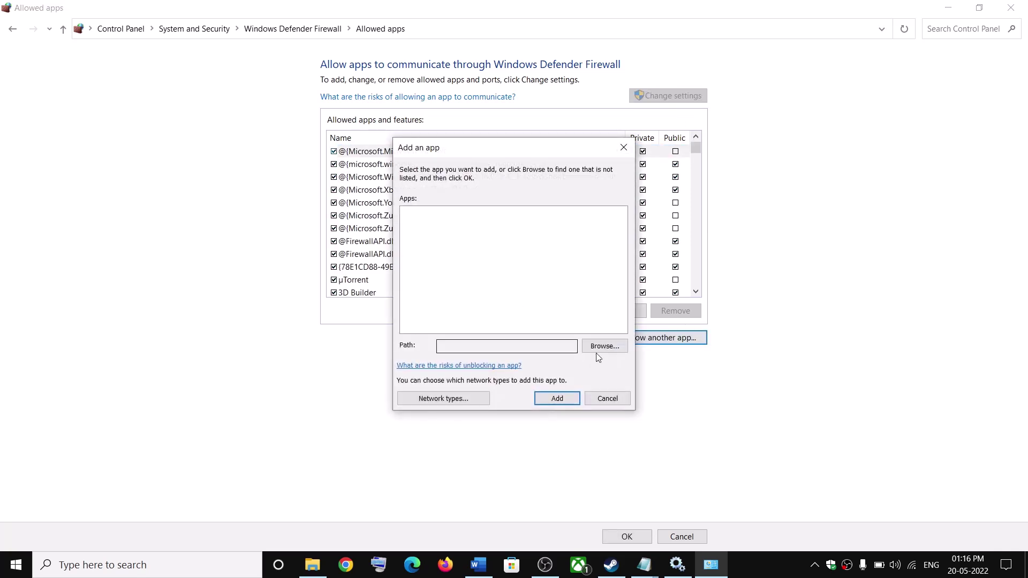
{"action": "left_click", "coordinate": [605, 347]}
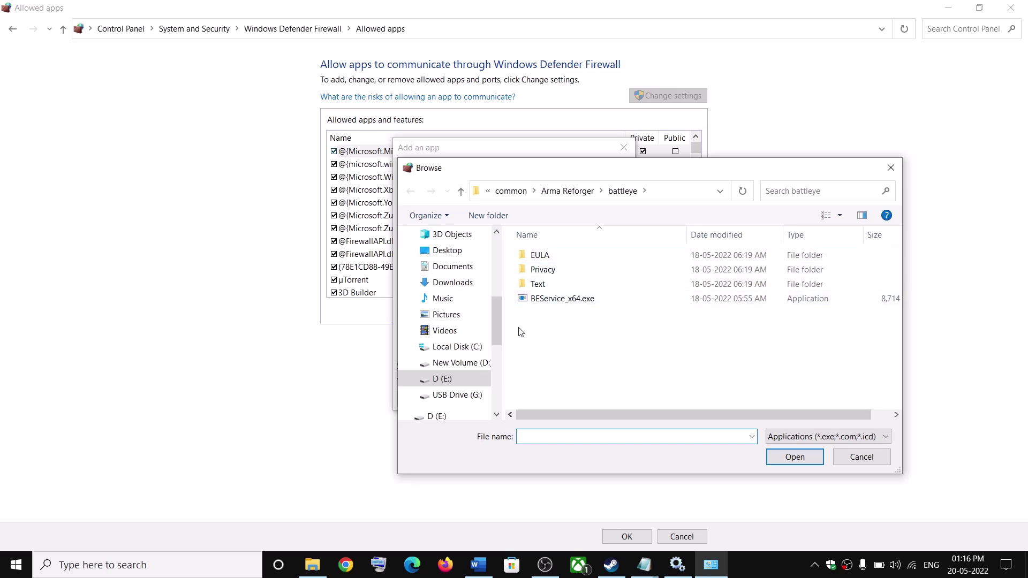
{"action": "left_click", "coordinate": [442, 380]}
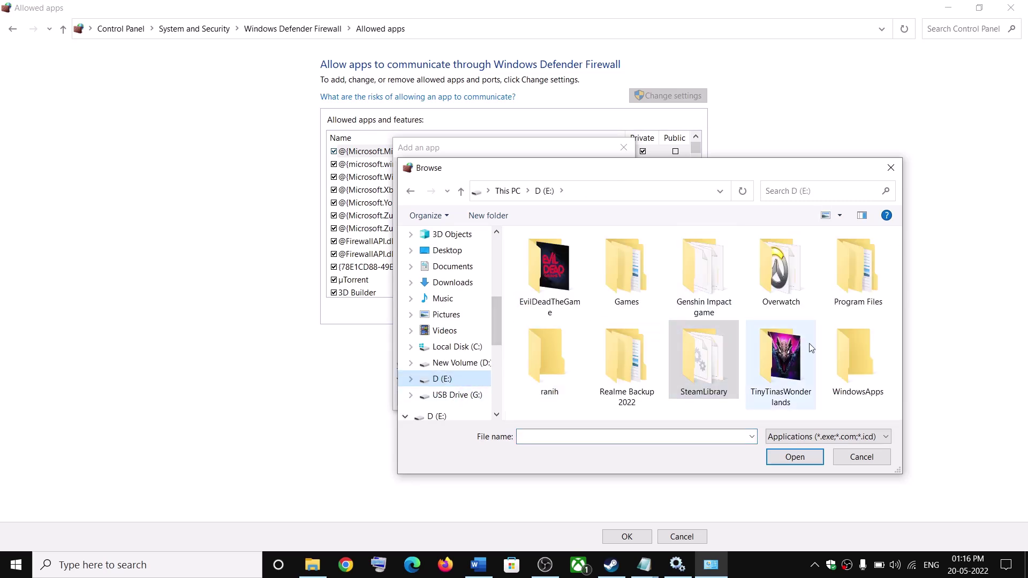
{"action": "double_click", "coordinate": [692, 372]}
{"action": "double_click", "coordinate": [554, 260]}
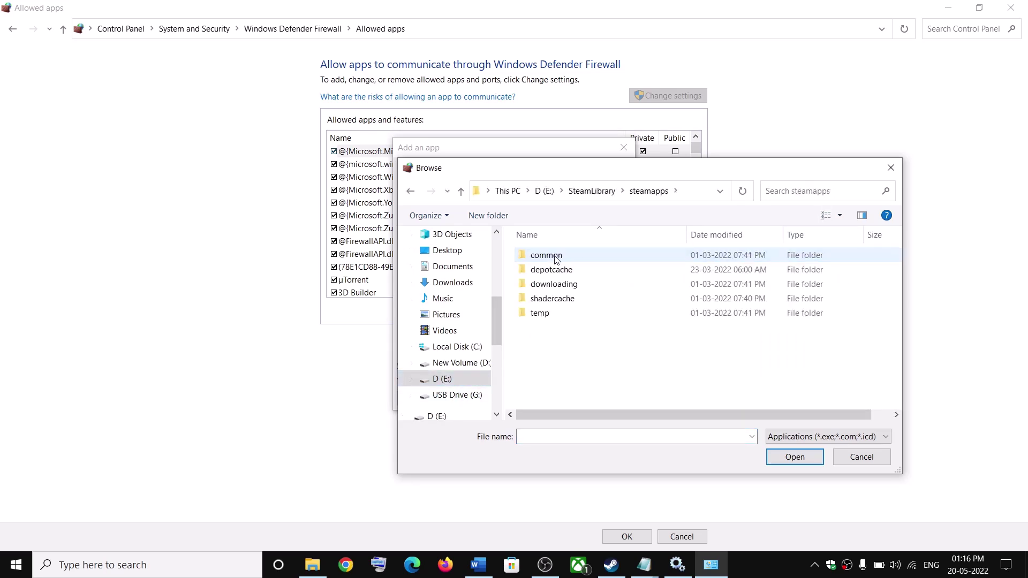
{"action": "double_click", "coordinate": [554, 257]}
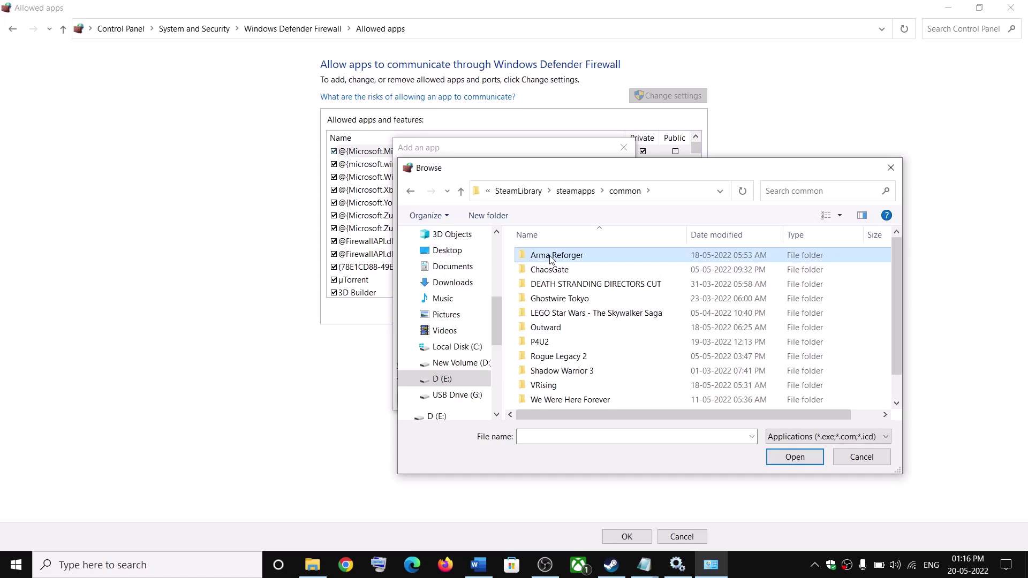
{"action": "double_click", "coordinate": [551, 257]}
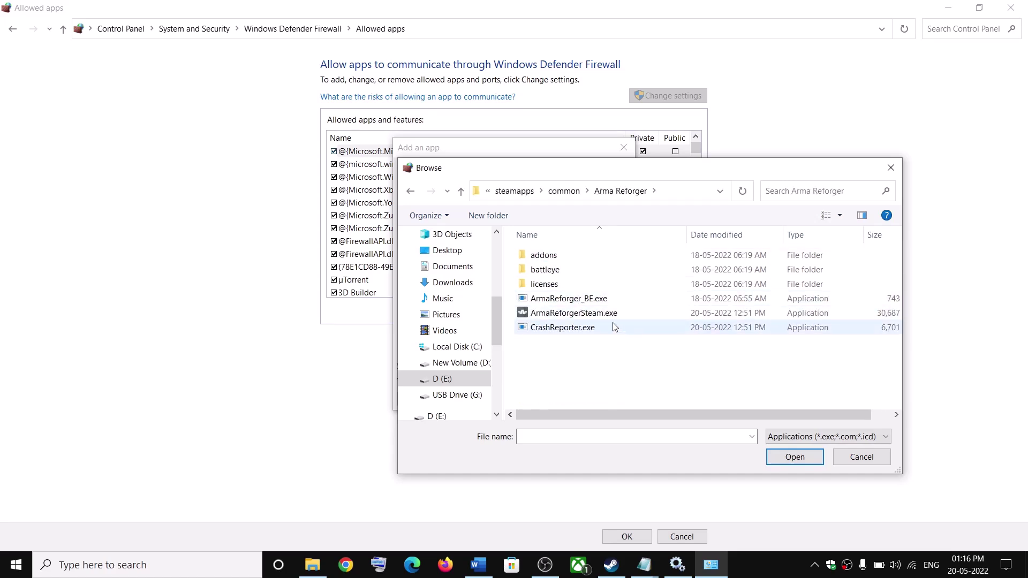
Try to add ArmaReforger_BE.exe to the firewall's allowed apps.
{"action": "left_click", "coordinate": [547, 303]}
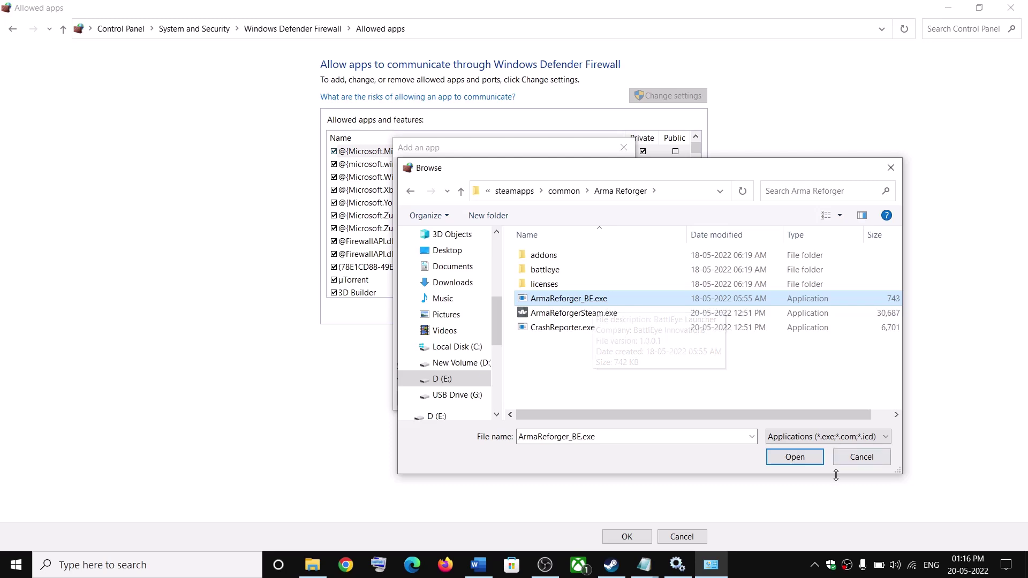
{"action": "left_click", "coordinate": [798, 458]}
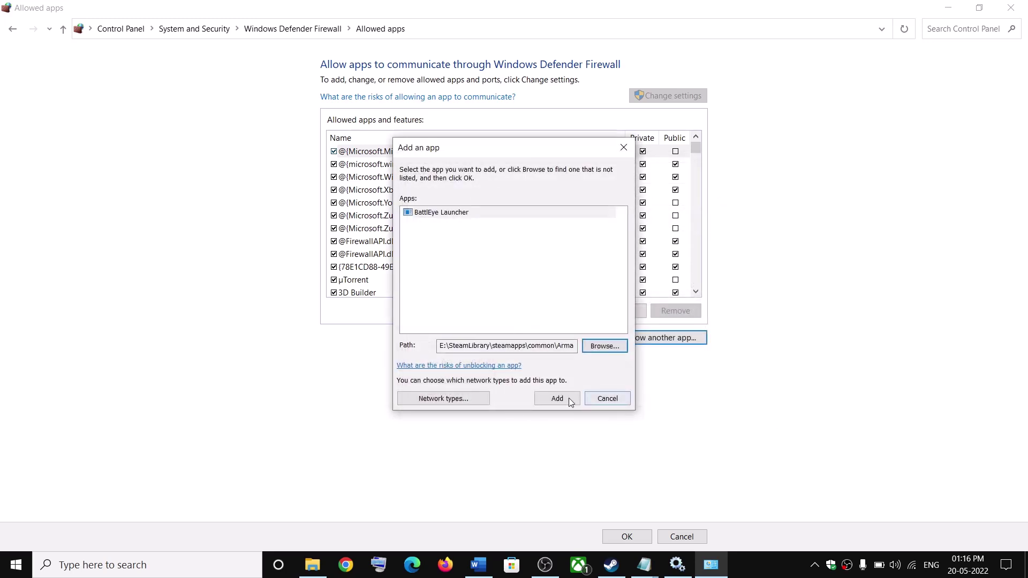
{"action": "left_click", "coordinate": [565, 400]}
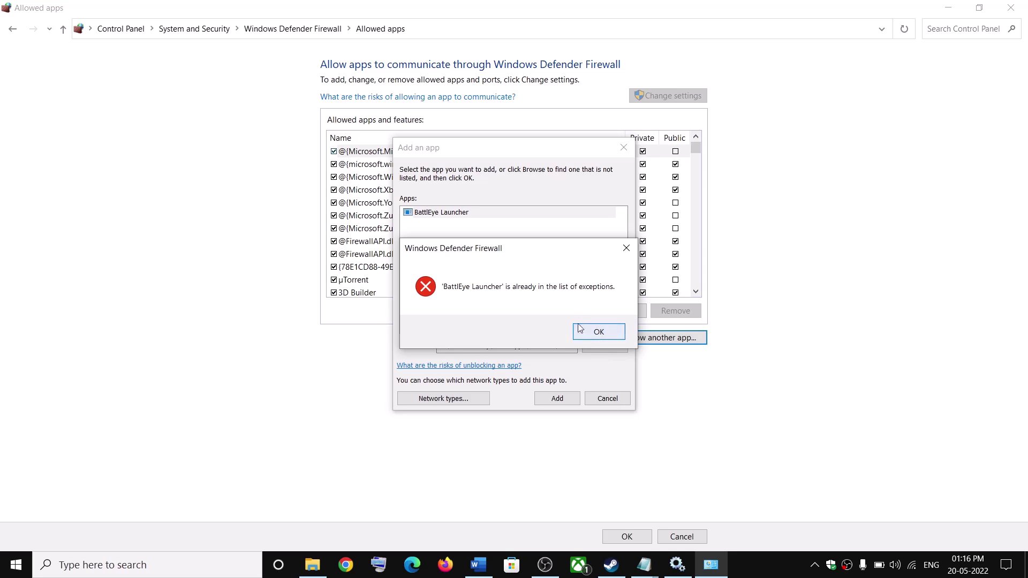
{"action": "left_click", "coordinate": [594, 334]}
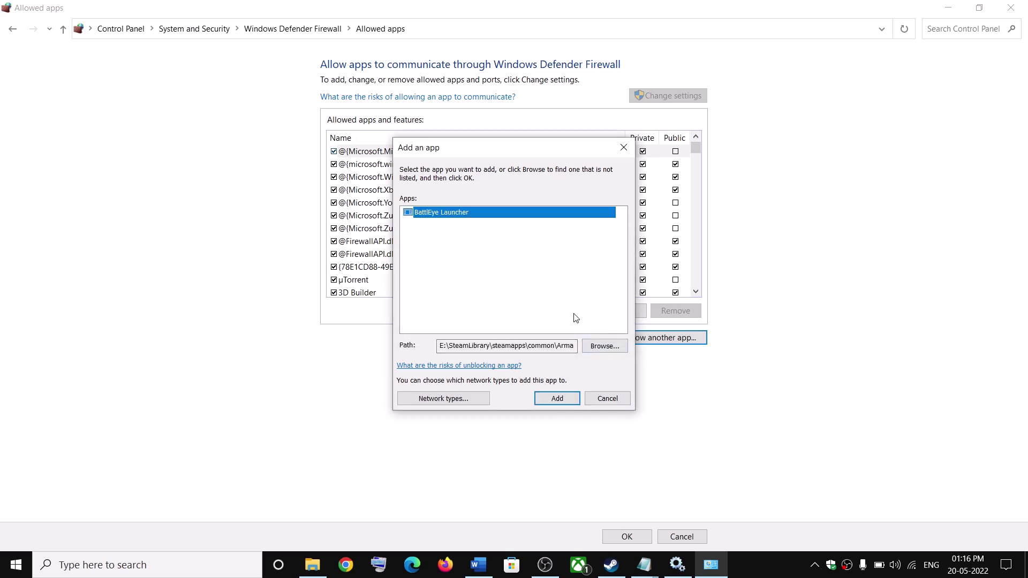
Add ArmaReforgerSteam.exe to the firewall's allowed apps, save the list and close Control Panel.
{"action": "left_click", "coordinate": [605, 346]}
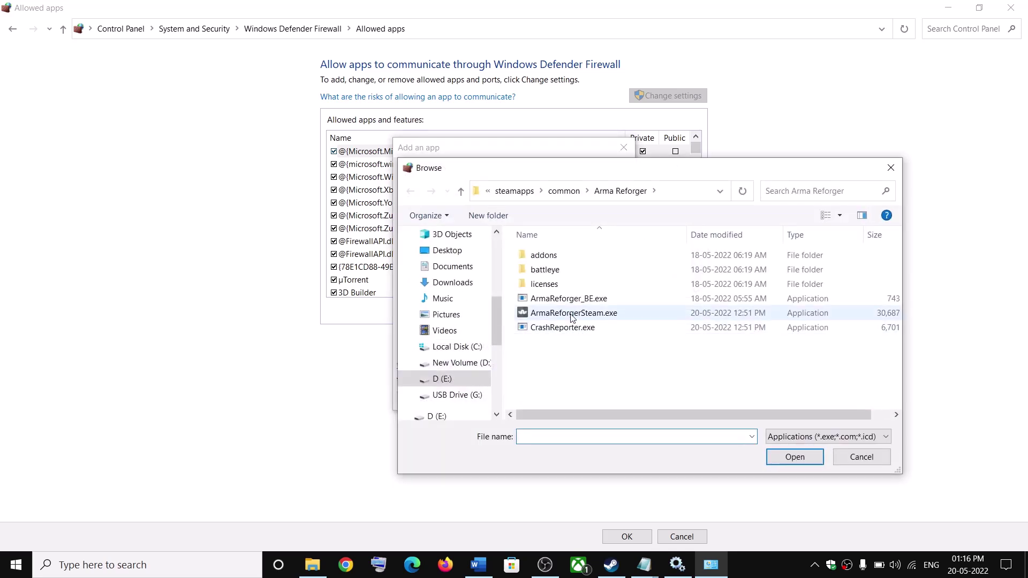
{"action": "left_click", "coordinate": [558, 315]}
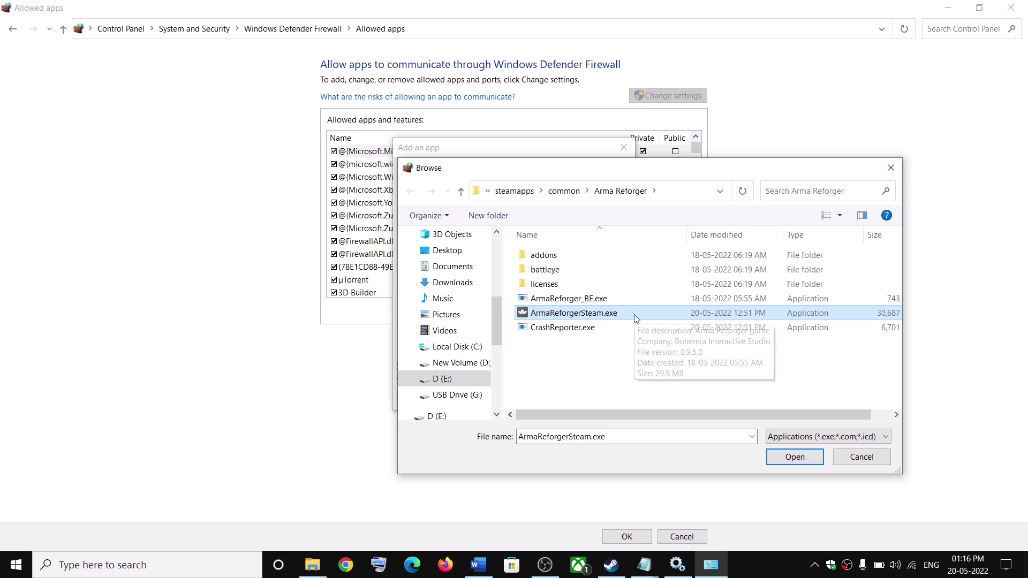
{"action": "left_click", "coordinate": [794, 458]}
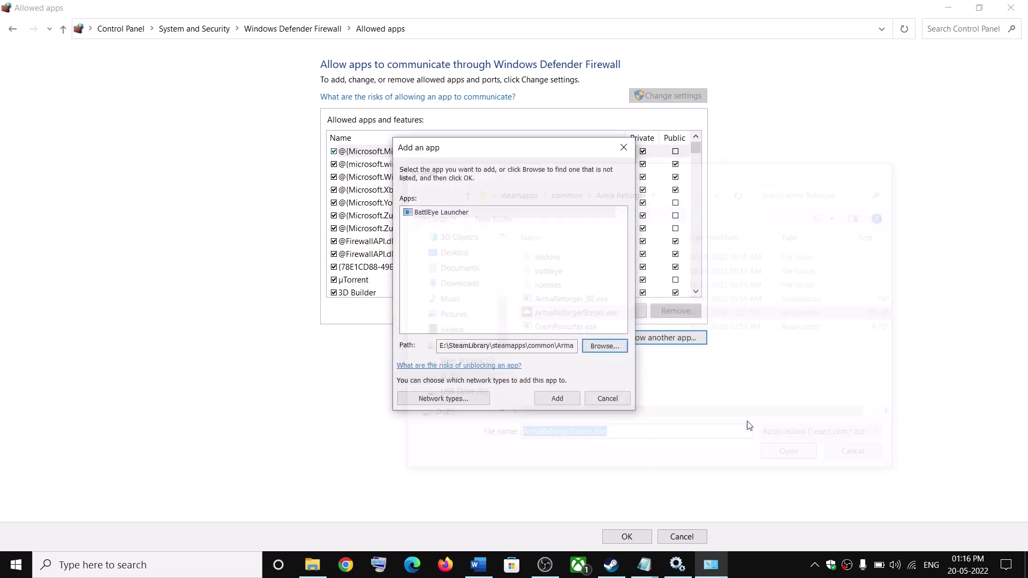
{"action": "left_click", "coordinate": [556, 399]}
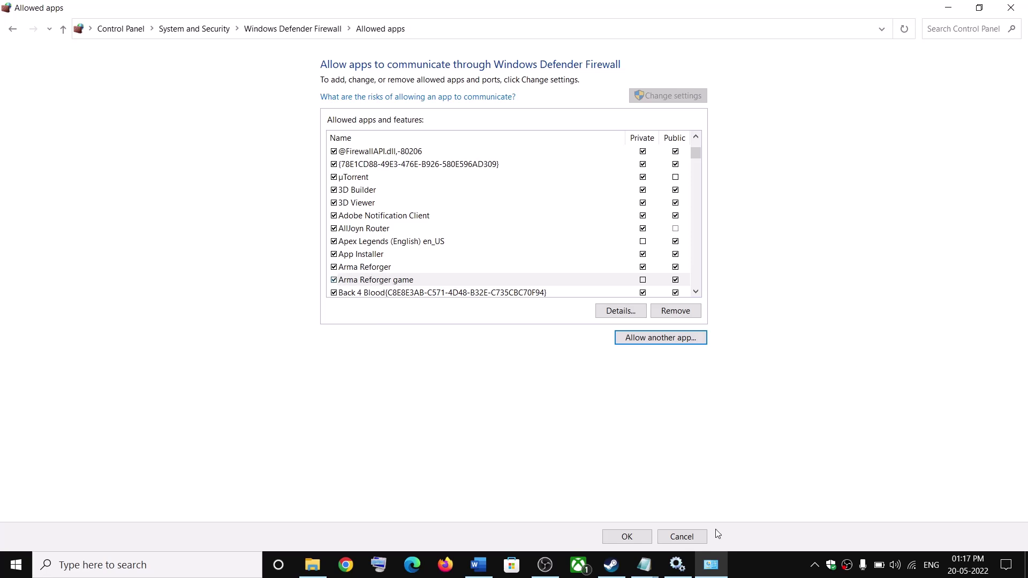
{"action": "left_click", "coordinate": [629, 538]}
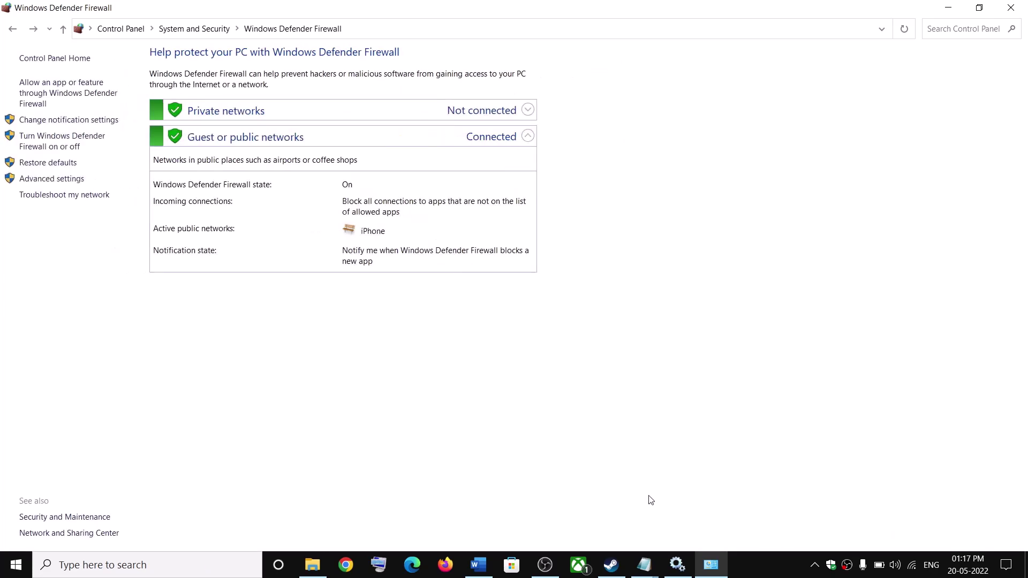
{"action": "left_click", "coordinate": [1009, 8]}
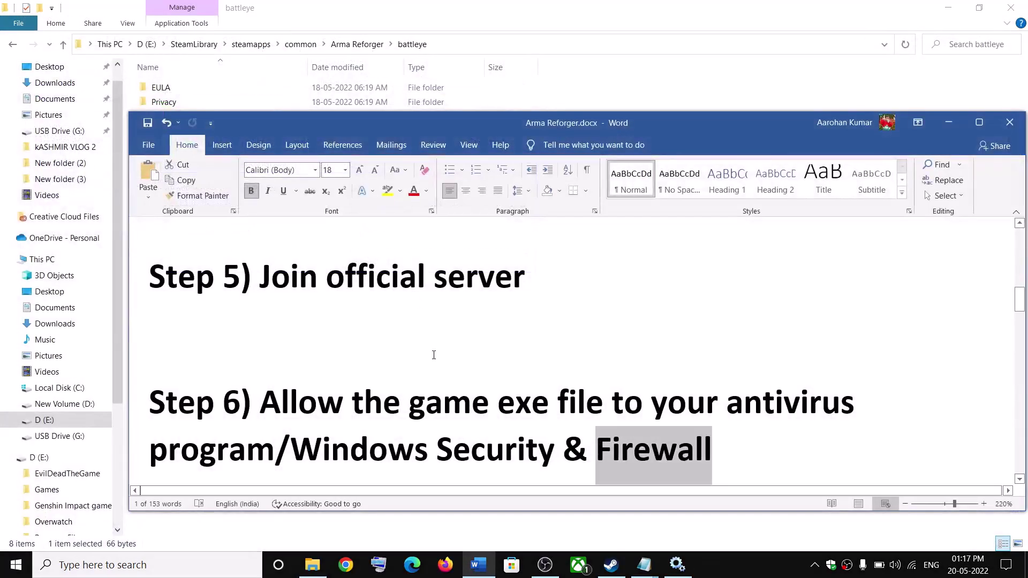
Copy the command "netsh int tcp set global autotuninglevel=normal" from Step 7 of the document.
{"action": "scroll", "coordinate": [437, 358], "scroll_direction": "down", "scroll_amount": 3}
{"action": "scroll", "coordinate": [439, 371], "scroll_direction": "down", "scroll_amount": 1}
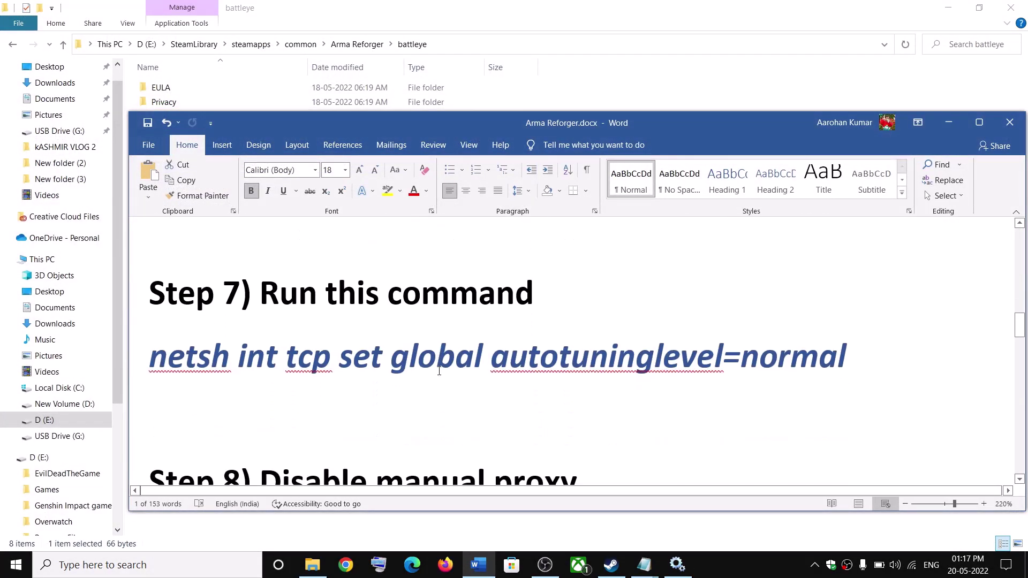
{"action": "scroll", "coordinate": [823, 432], "scroll_direction": "up", "scroll_amount": 1}
{"action": "left_click_drag", "start_coordinate": [800, 438], "coordinate": [152, 428]}
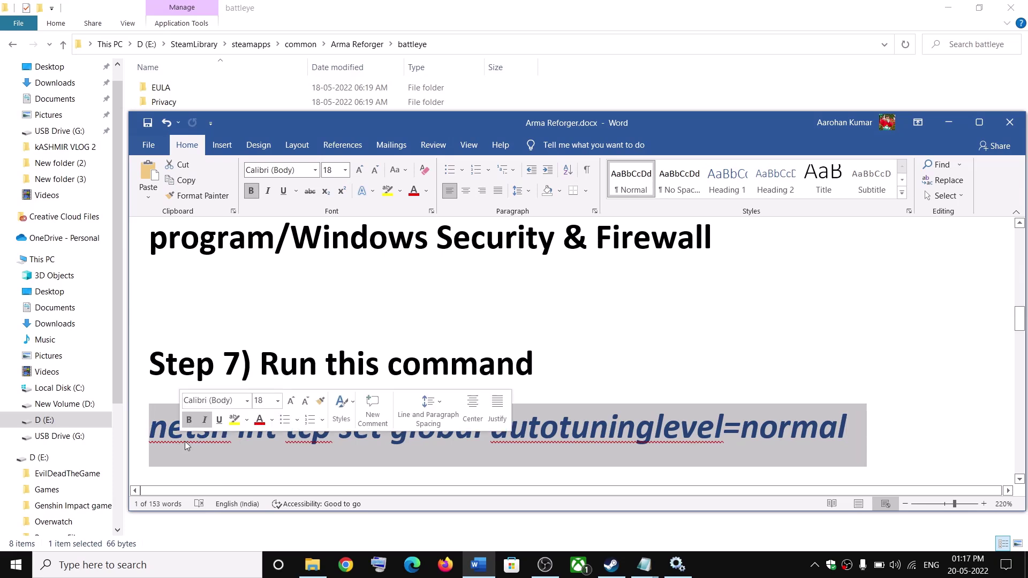
{"action": "right_click", "coordinate": [192, 435]}
{"action": "left_click", "coordinate": [225, 273]}
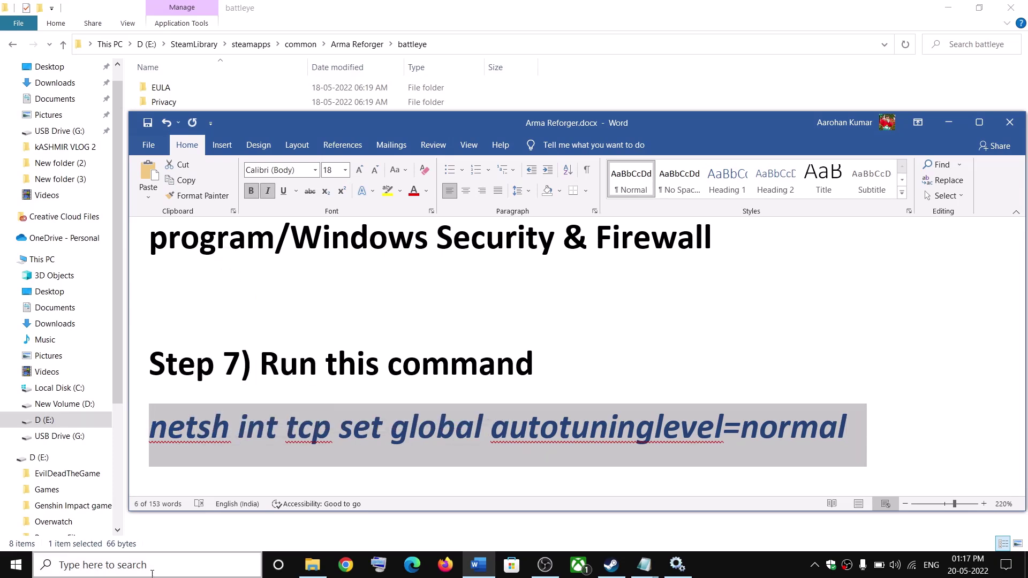
Search Windows for cmd and open Command Prompt as administrator.
{"action": "left_click", "coordinate": [151, 573]}
{"action": "type", "text": "x"}
{"action": "key", "text": "BackSpace"}
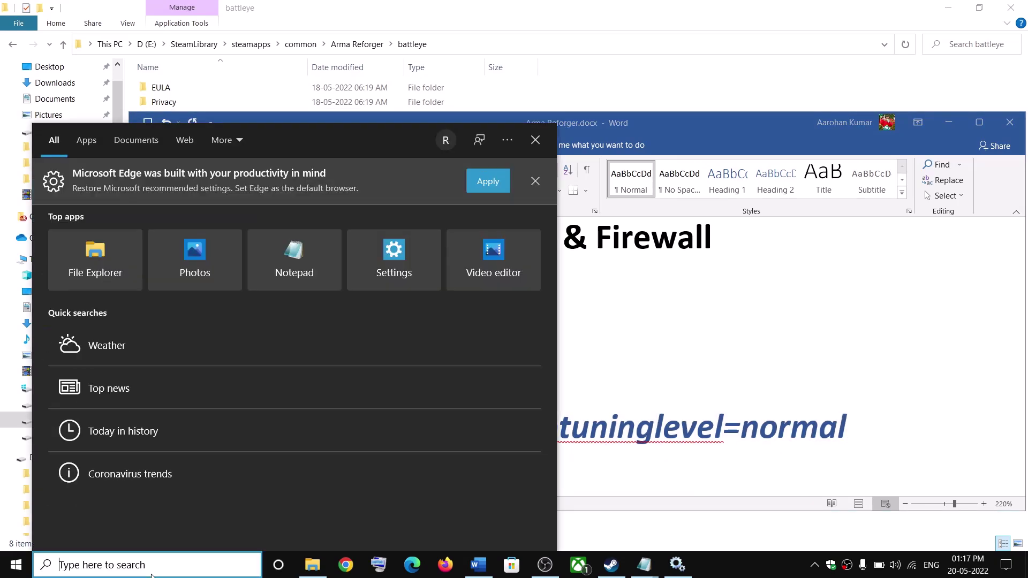
{"action": "type", "text": "cmd"}
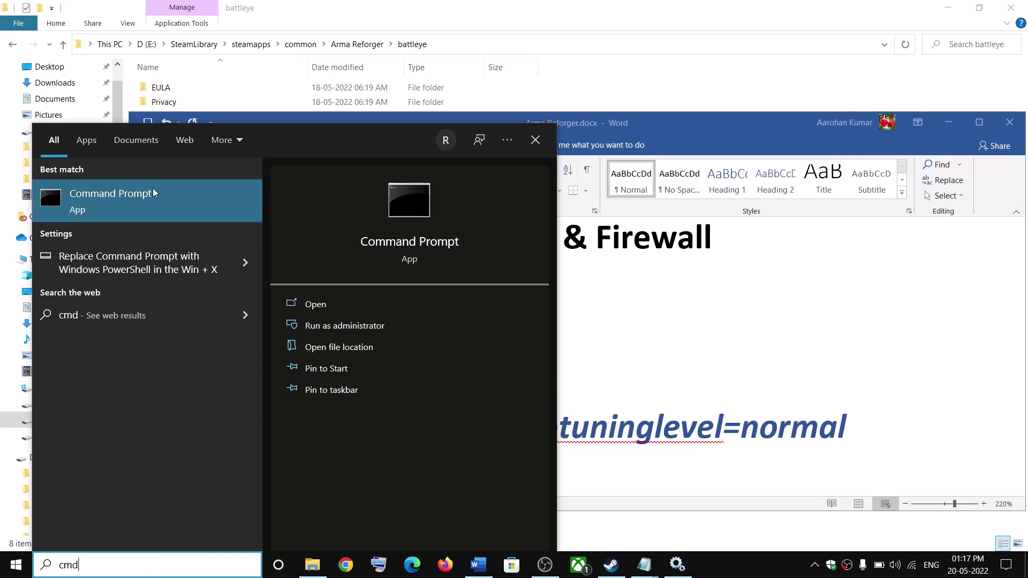
{"action": "right_click", "coordinate": [115, 200]}
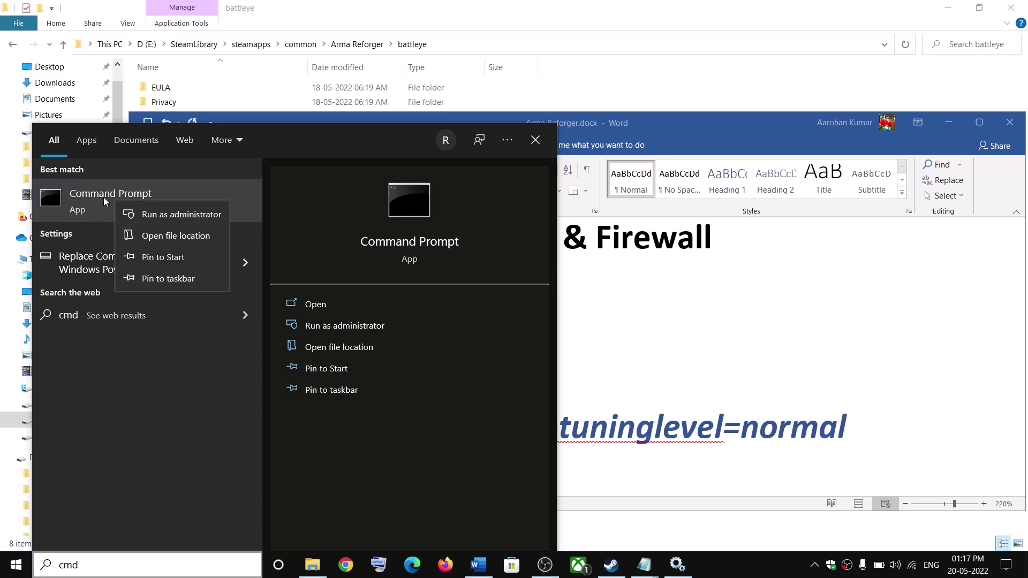
{"action": "left_click", "coordinate": [168, 216]}
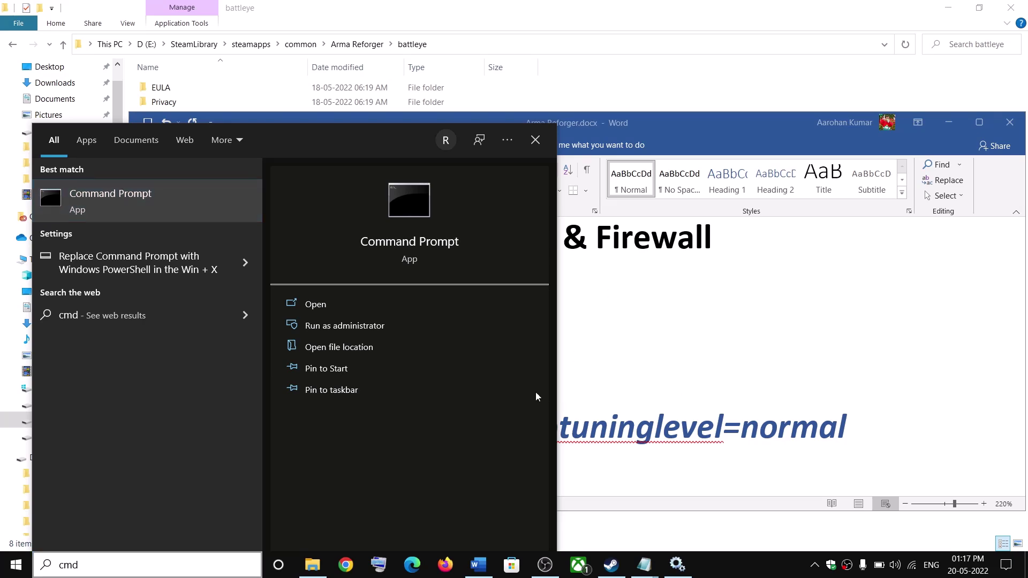
{"action": "left_click", "coordinate": [604, 202]}
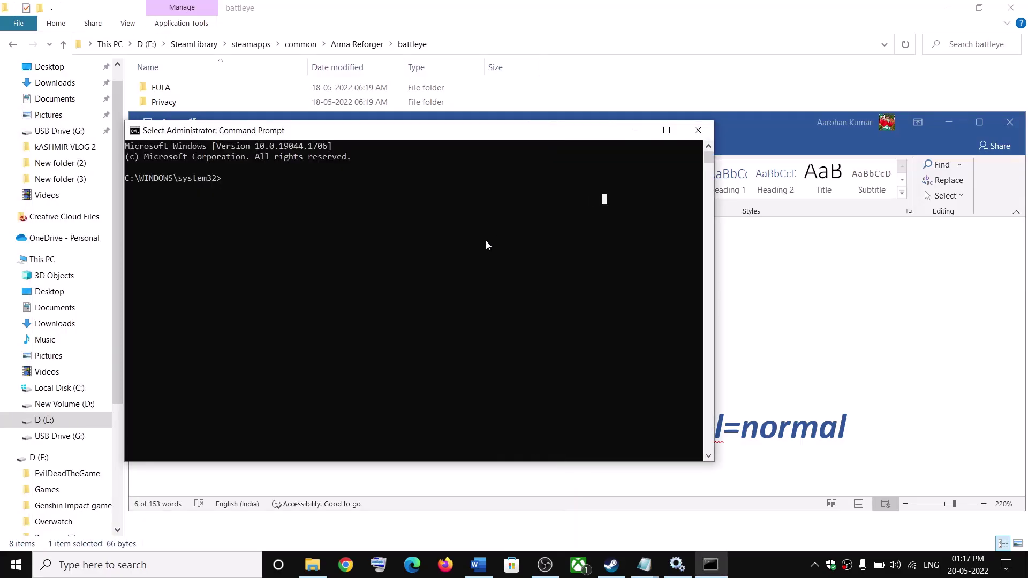
Run the copied netsh int tcp set global autotuninglevel=normal command and close Command Prompt.
{"action": "key", "text": "ctrl+v"}
{"action": "key", "text": "Return"}
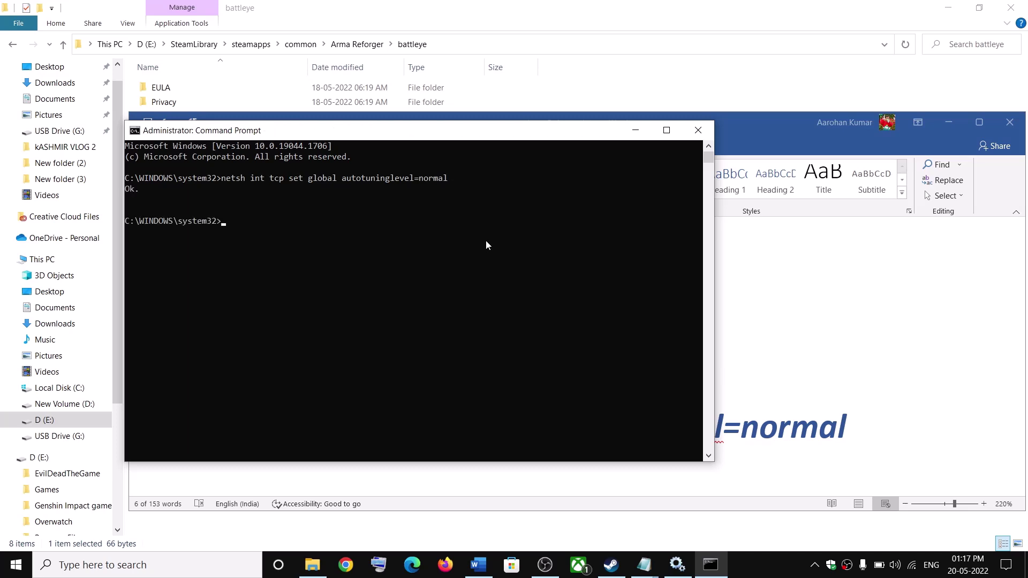
{"action": "left_click", "coordinate": [697, 131]}
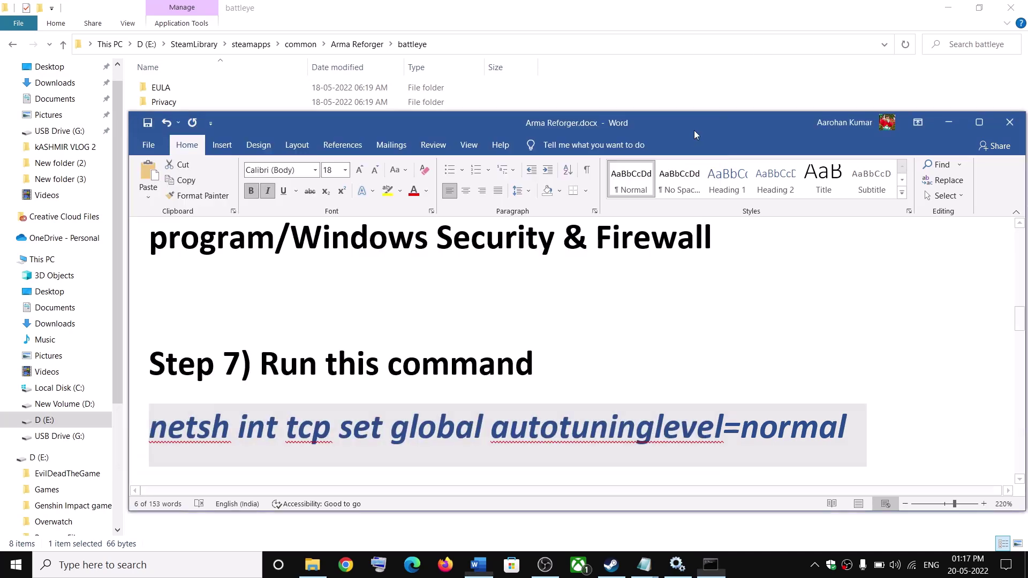
Highlight "Disable manual proxy" in Step 8 and check the manual proxy setup in the Windows Network & Internet settings.
{"action": "scroll", "coordinate": [511, 343], "scroll_direction": "down", "scroll_amount": 4}
{"action": "scroll", "coordinate": [338, 447], "scroll_direction": "up", "scroll_amount": 2}
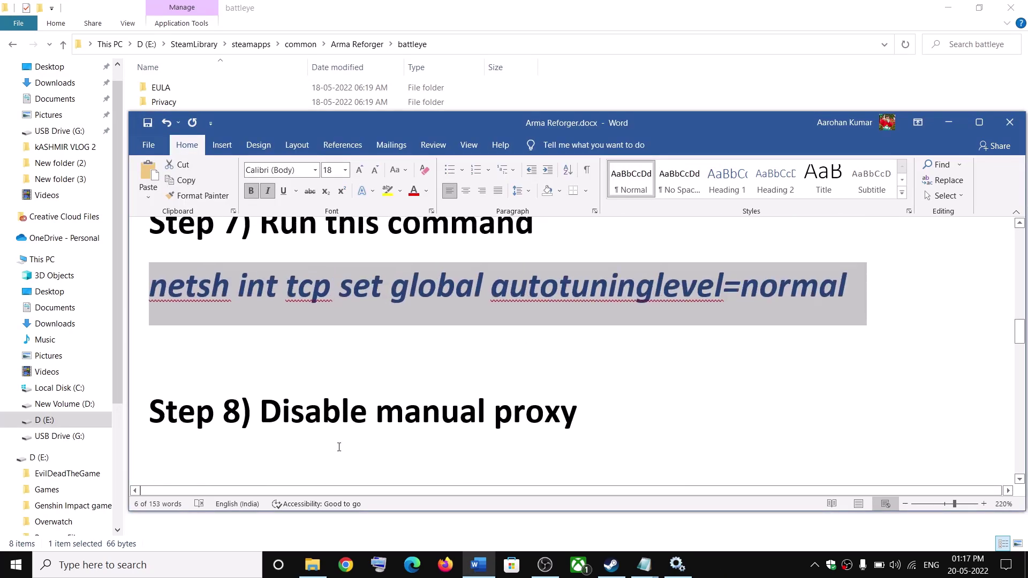
{"action": "left_click_drag", "start_coordinate": [276, 412], "coordinate": [594, 415]}
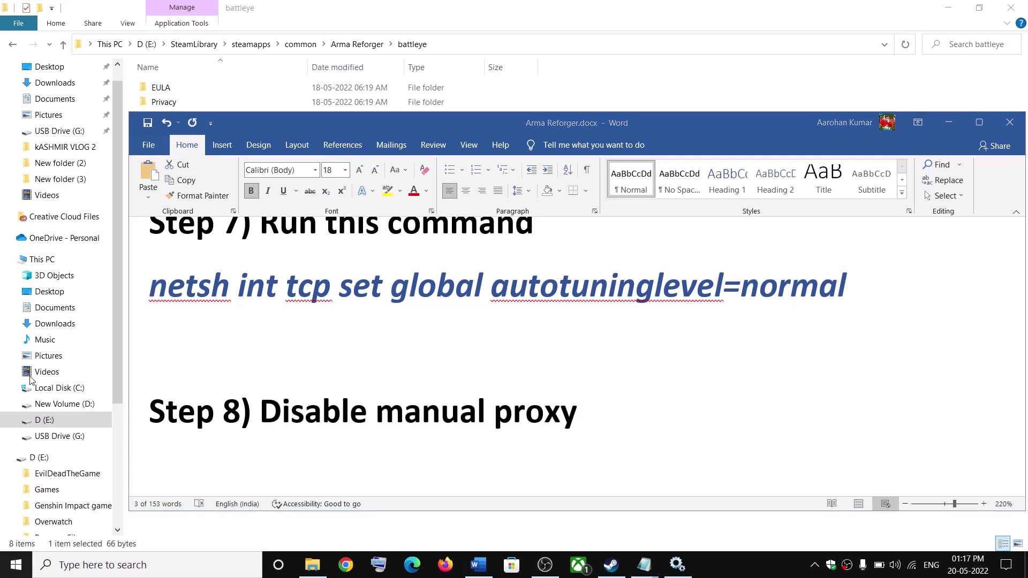
{"action": "left_click", "coordinate": [16, 565]}
{"action": "left_click", "coordinate": [15, 511]}
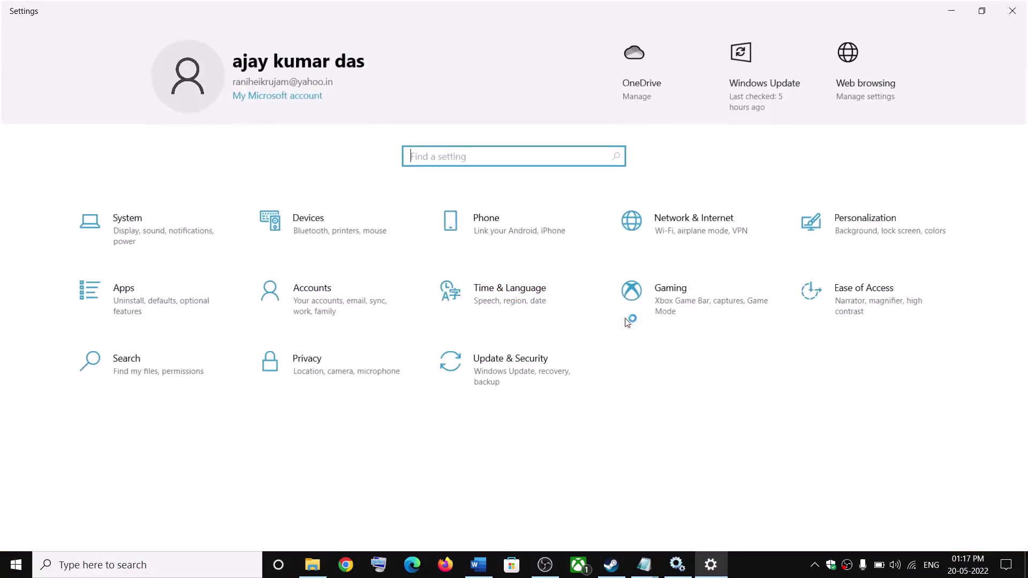
{"action": "left_click", "coordinate": [703, 229]}
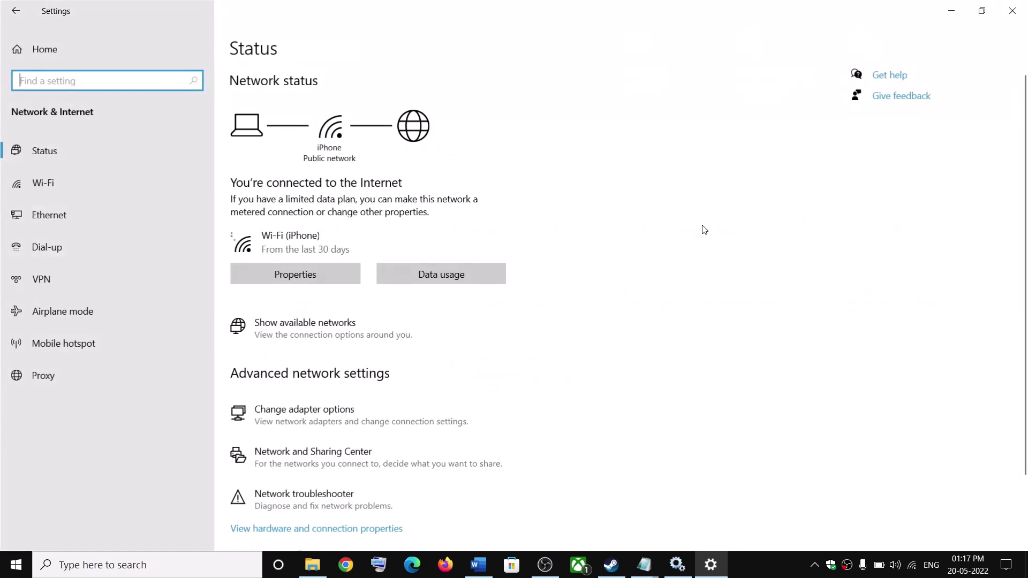
{"action": "left_click", "coordinate": [55, 380]}
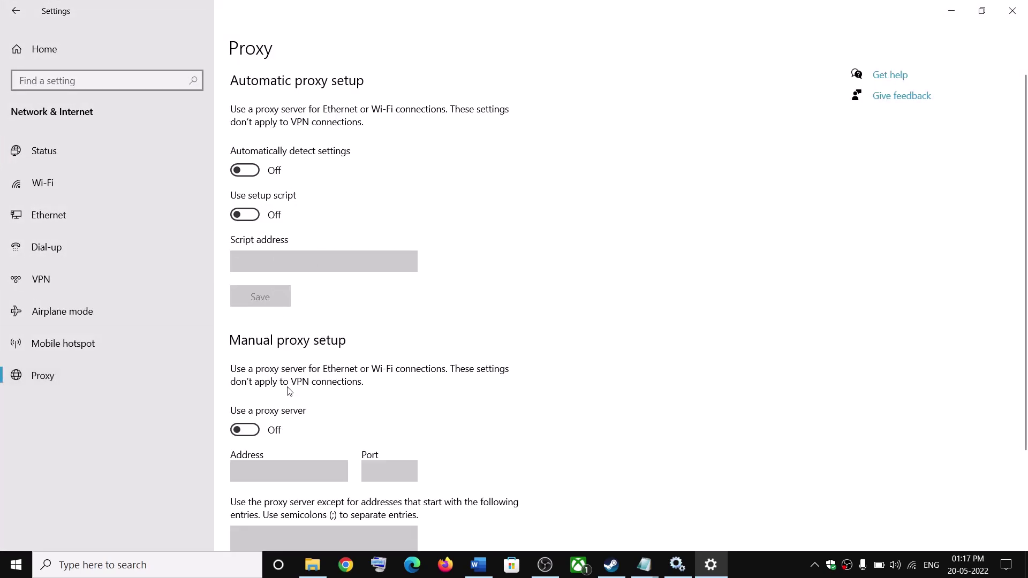
{"action": "scroll", "coordinate": [278, 374], "scroll_direction": "down", "scroll_amount": 2}
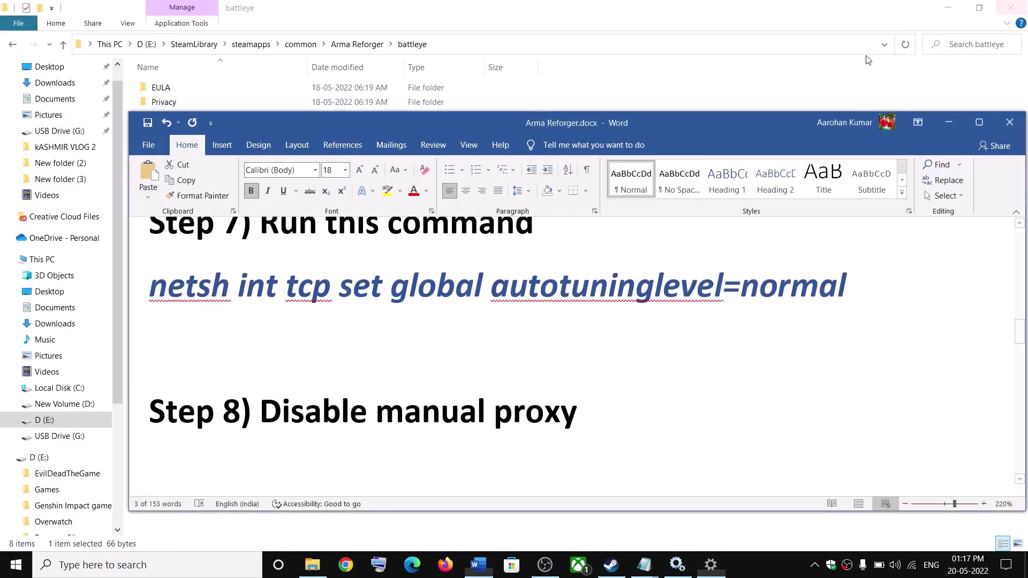
Highlight "Disable manual proxy" in Step 8 and "Run Network Troubleshooter" in Step 9 of the Word document.
{"action": "left_click_drag", "start_coordinate": [260, 418], "coordinate": [597, 418]}
{"action": "scroll", "coordinate": [321, 373], "scroll_direction": "up", "scroll_amount": 5}
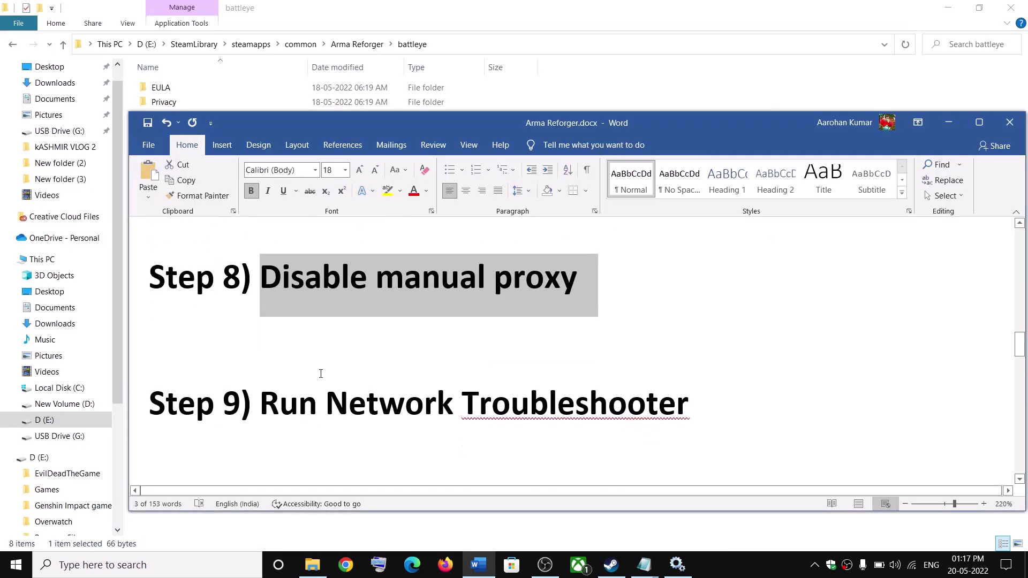
{"action": "scroll", "coordinate": [322, 372], "scroll_direction": "down", "scroll_amount": 2}
{"action": "scroll", "coordinate": [321, 372], "scroll_direction": "up", "scroll_amount": 2}
{"action": "left_click_drag", "start_coordinate": [297, 396], "coordinate": [721, 395]}
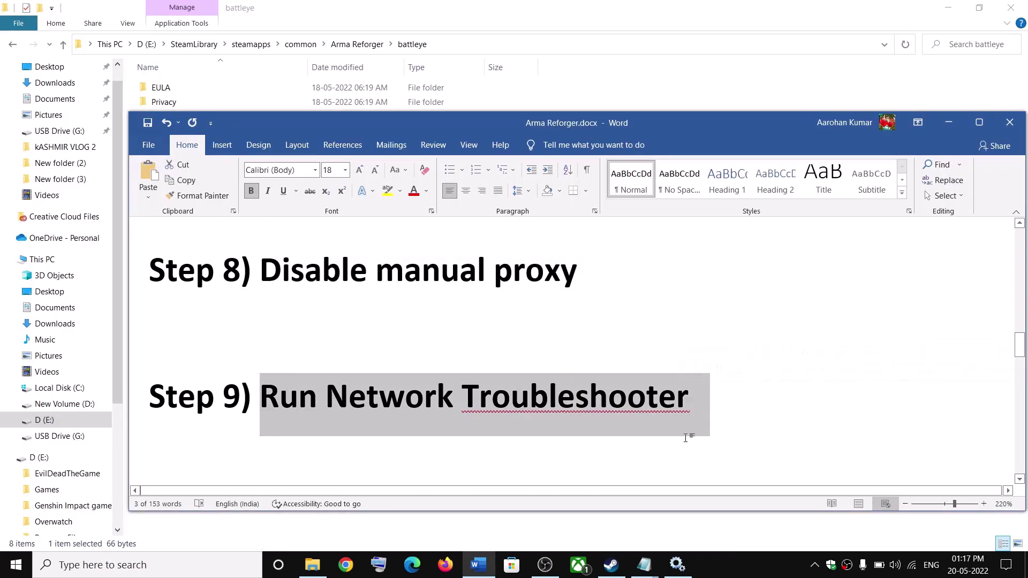
Open the list of additional troubleshooters in the Windows Update & Security settings.
{"action": "left_click", "coordinate": [15, 565]}
{"action": "left_click", "coordinate": [16, 500]}
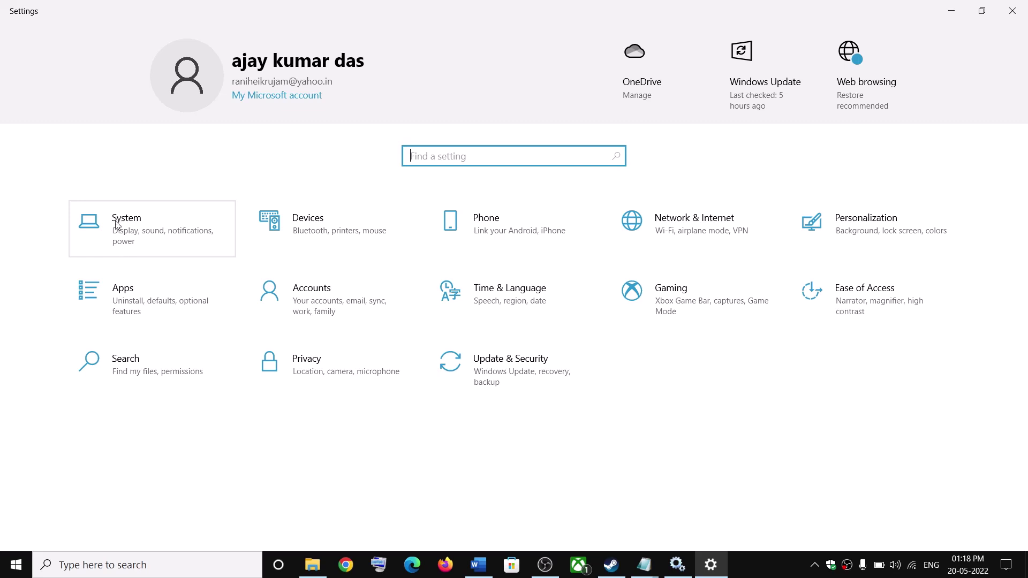
{"action": "left_click", "coordinate": [505, 369]}
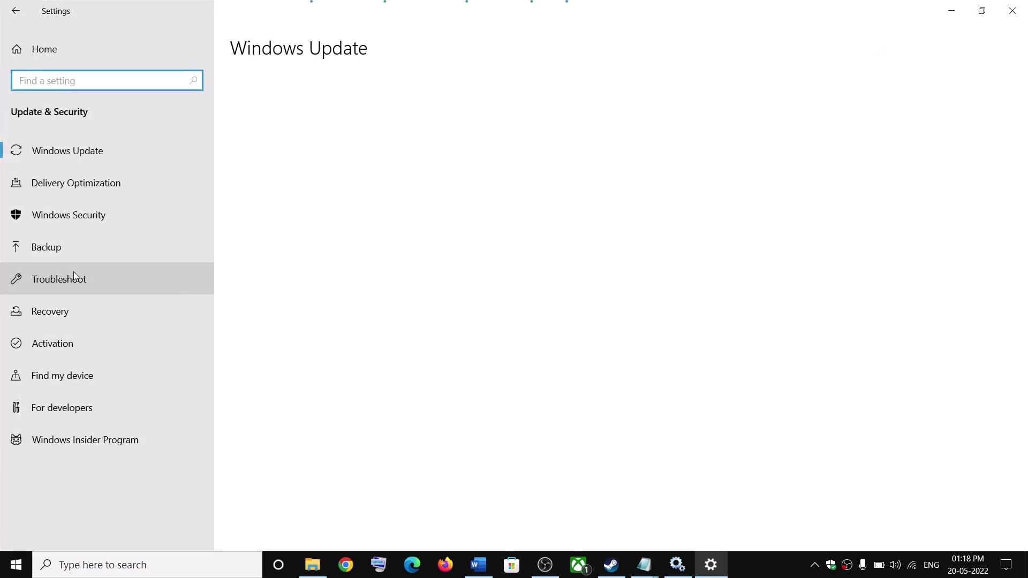
{"action": "left_click", "coordinate": [80, 281]}
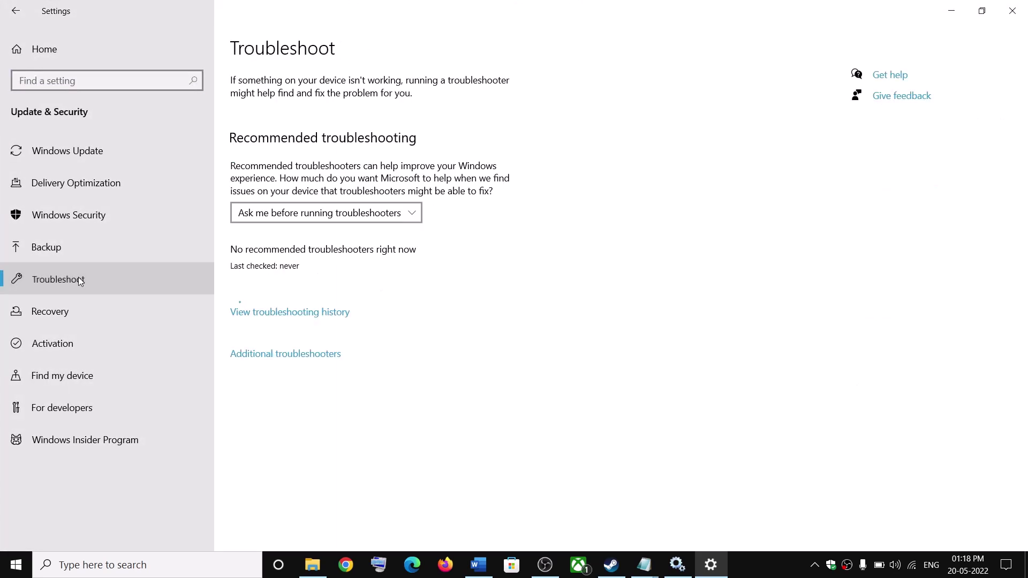
{"action": "left_click", "coordinate": [305, 363]}
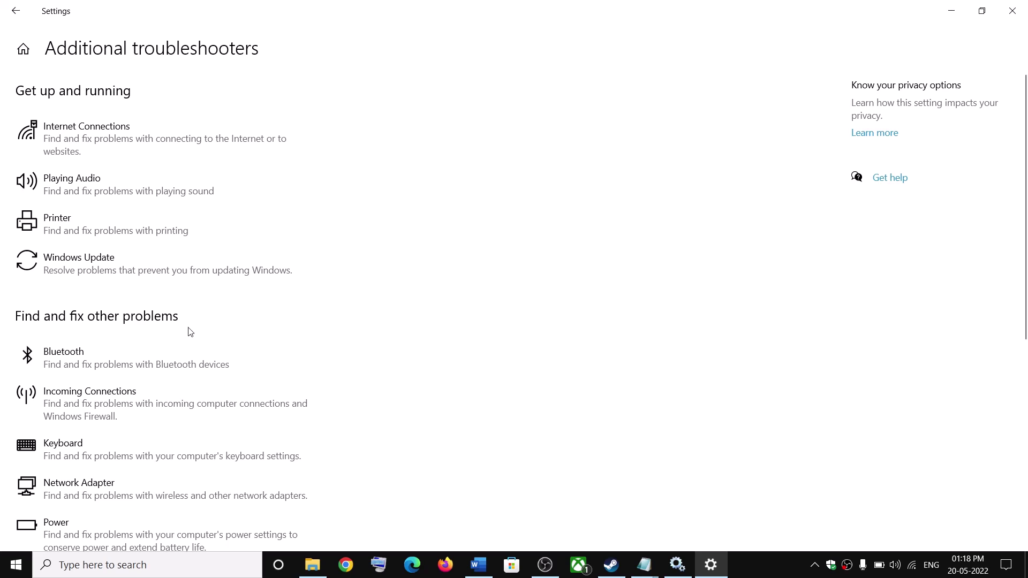
Run the Network Adapter troubleshooter and leave it running in the background.
{"action": "left_click", "coordinate": [126, 500]}
{"action": "scroll", "coordinate": [152, 313], "scroll_direction": "down", "scroll_amount": 4}
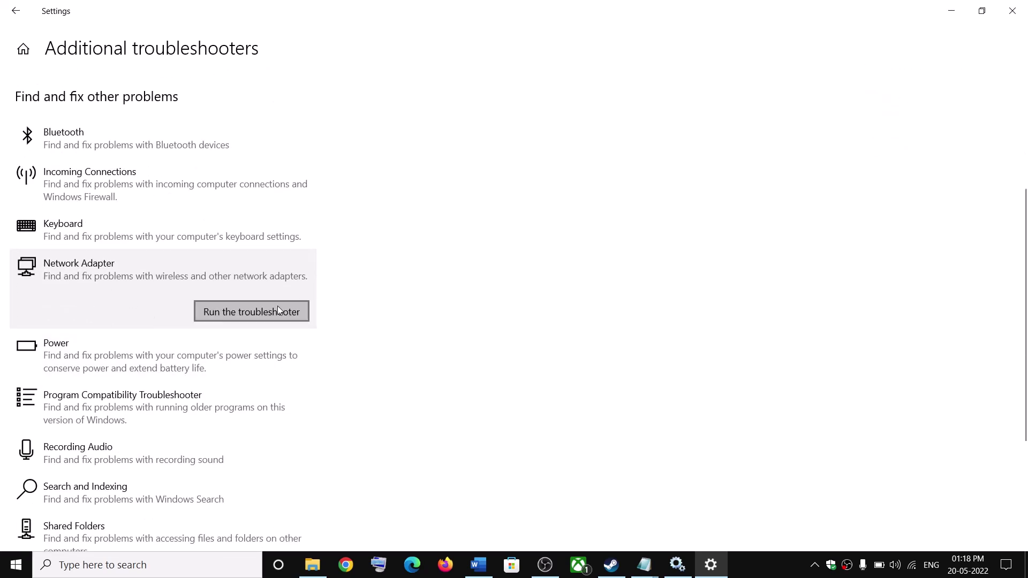
{"action": "left_click", "coordinate": [259, 314]}
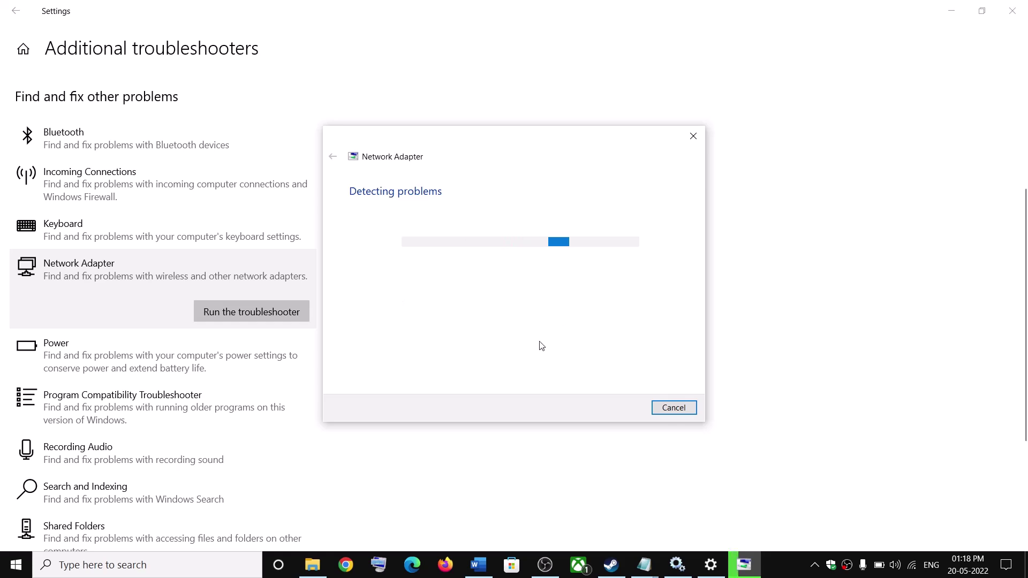
{"action": "left_click", "coordinate": [797, 368]}
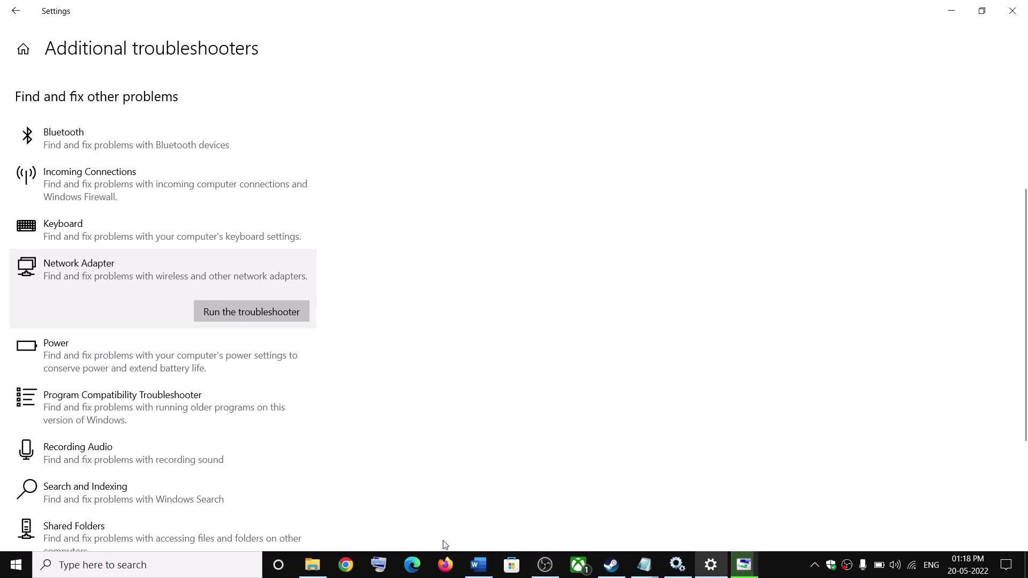
Switch back to the Word document, highlight "Run these commands" in Step 10 and review the listed commands.
{"action": "left_click", "coordinate": [478, 565]}
{"action": "scroll", "coordinate": [287, 358], "scroll_direction": "down", "scroll_amount": 2}
{"action": "scroll", "coordinate": [287, 359], "scroll_direction": "down", "scroll_amount": 1}
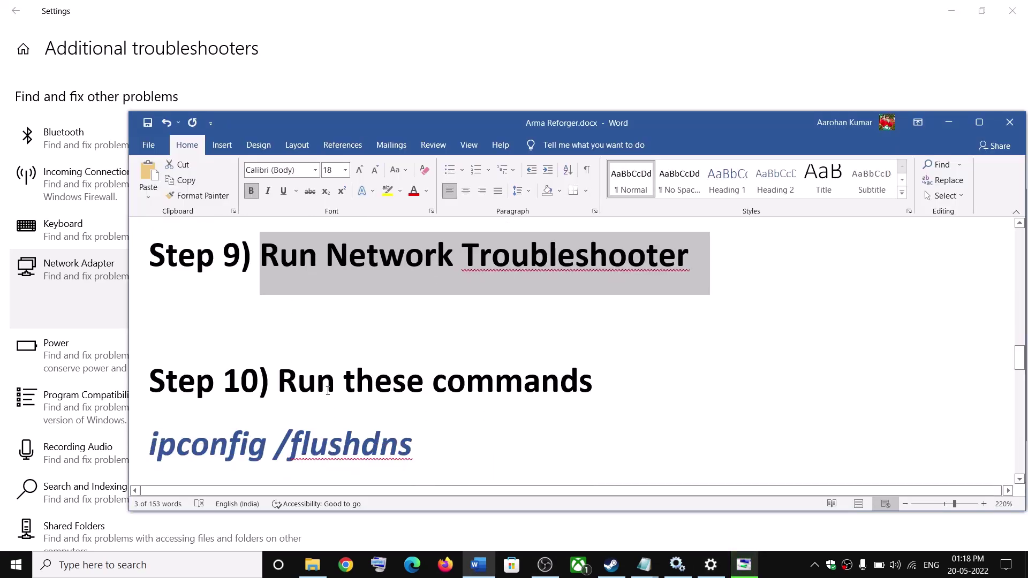
{"action": "left_click_drag", "start_coordinate": [285, 388], "coordinate": [592, 384]}
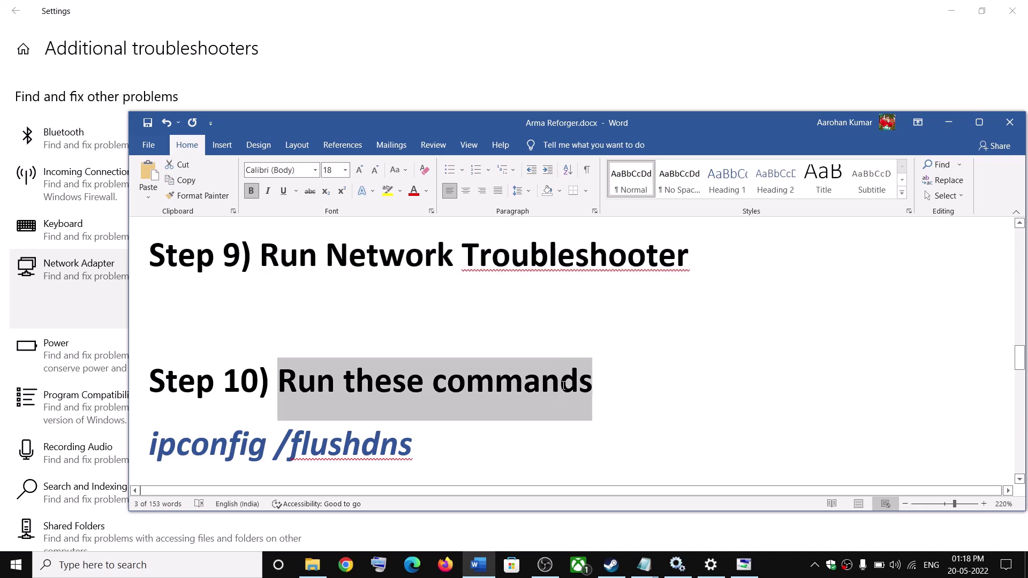
{"action": "scroll", "coordinate": [289, 396], "scroll_direction": "down", "scroll_amount": 3}
{"action": "scroll", "coordinate": [292, 384], "scroll_direction": "up", "scroll_amount": 1}
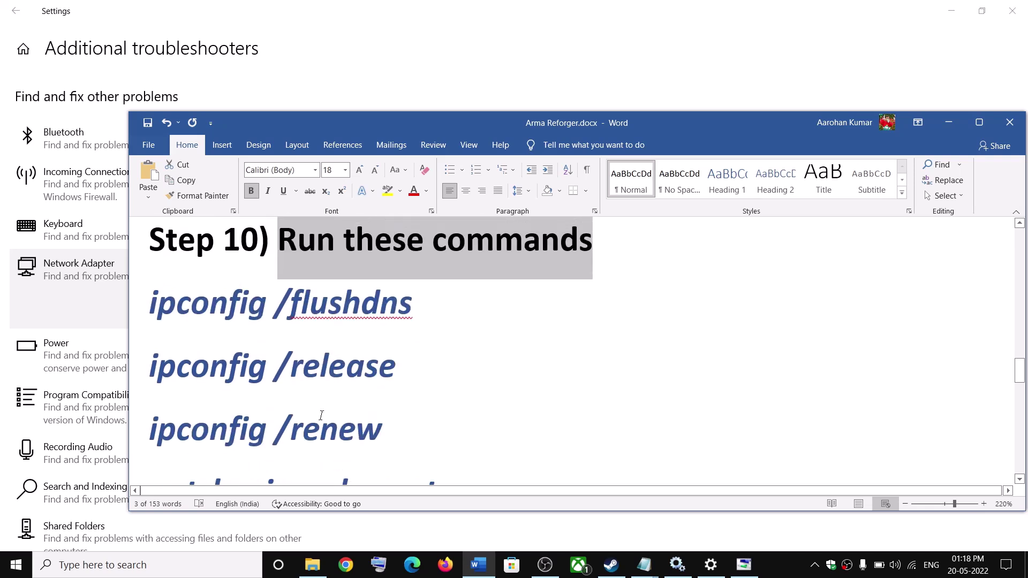
Search Windows for cmd and launch Command Prompt with administrator rights for the Step 10 commands.
{"action": "left_click", "coordinate": [230, 565]}
{"action": "type", "text": "cmd"}
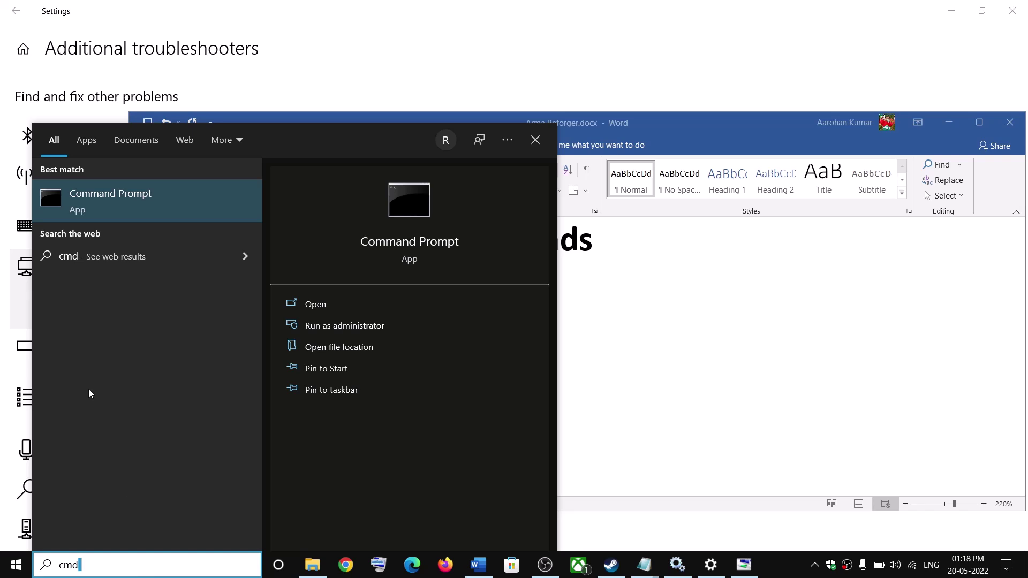
{"action": "right_click", "coordinate": [117, 194]}
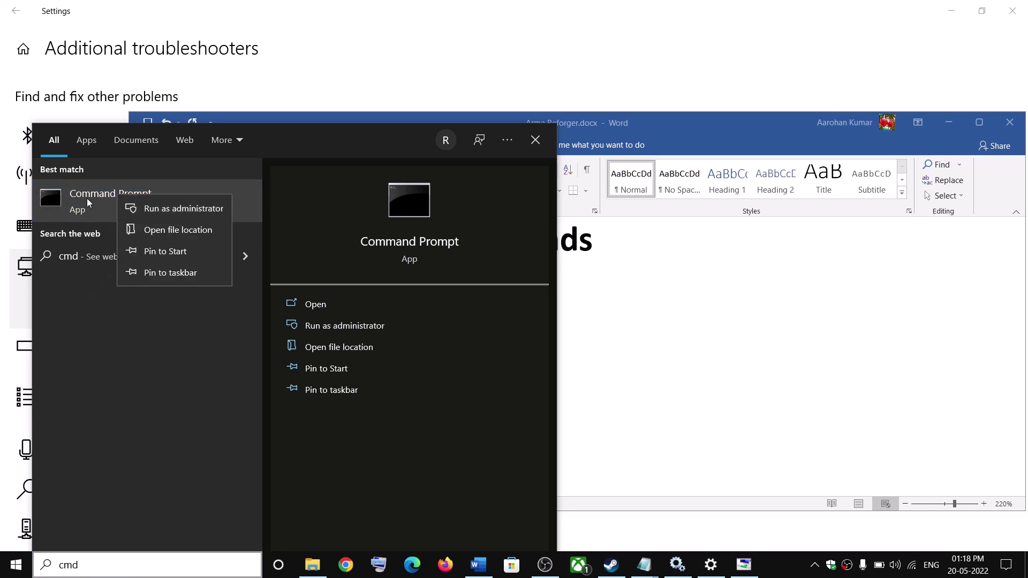
{"action": "key", "text": "Escape"}
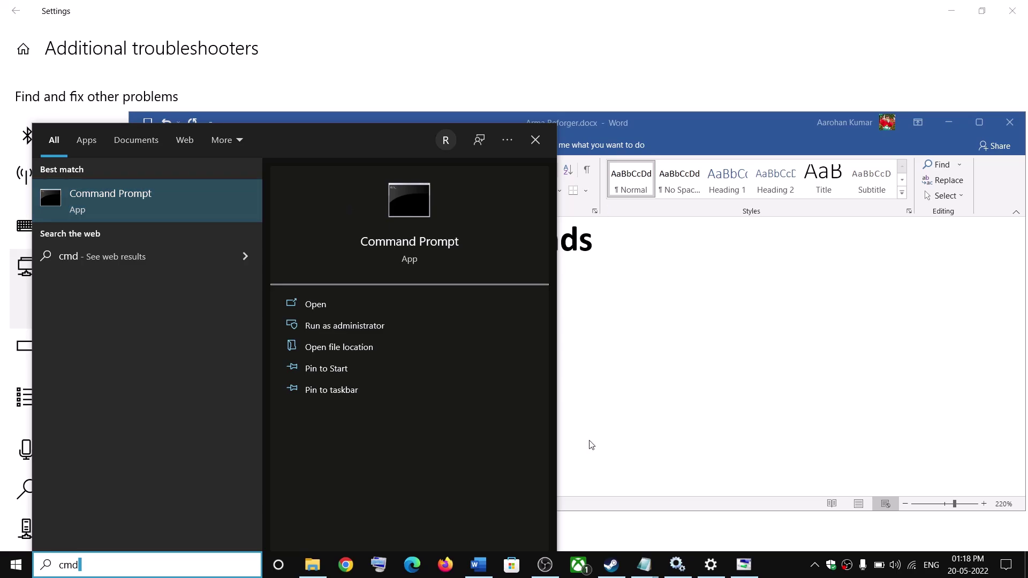
{"action": "left_click", "coordinate": [610, 321]}
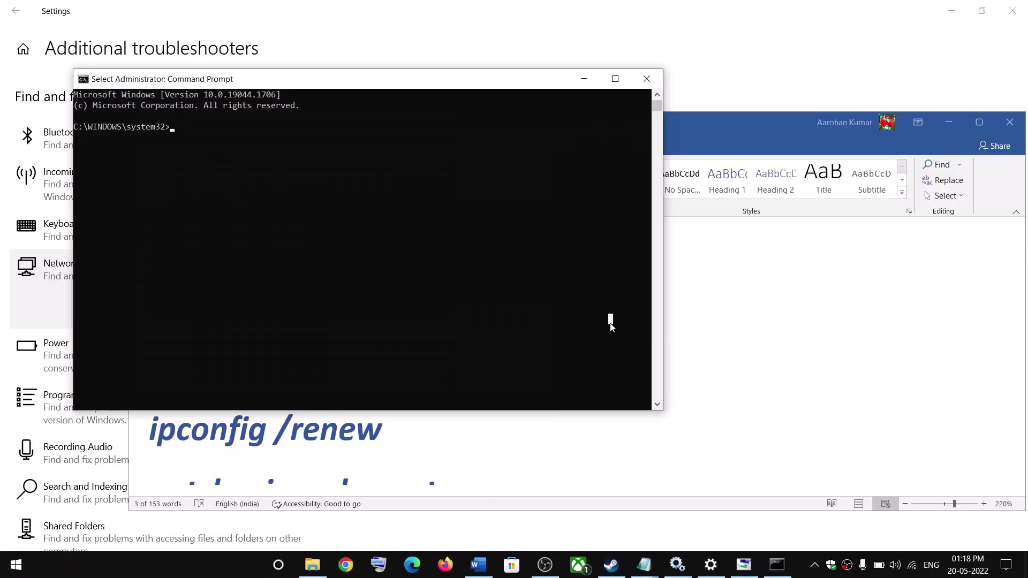
Copy "ipconfig /flushdns" from Step 10 of the Word document and return to the administrator Command Prompt.
{"action": "left_click", "coordinate": [692, 361]}
{"action": "scroll", "coordinate": [692, 360], "scroll_direction": "down", "scroll_amount": 2}
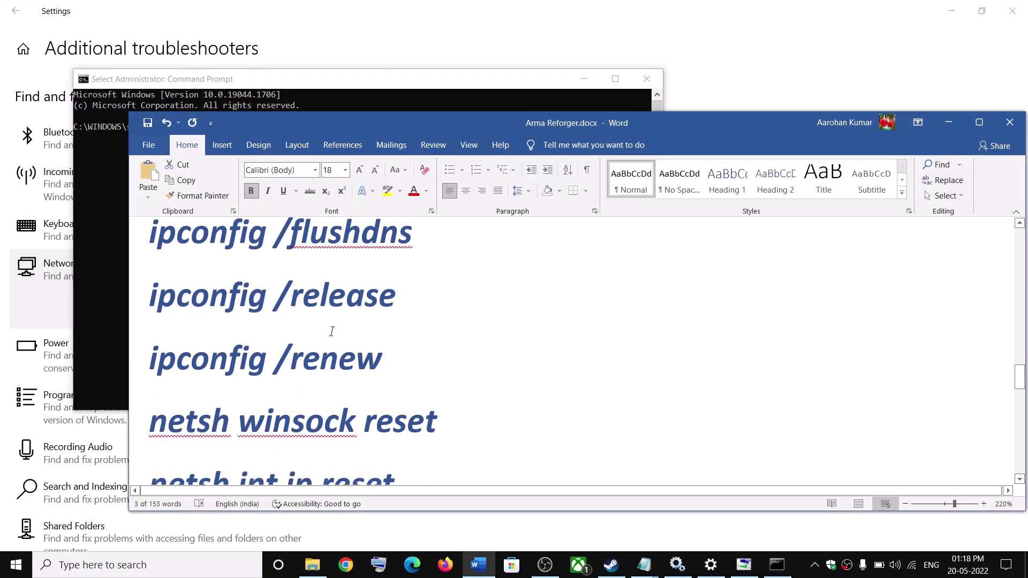
{"action": "scroll", "coordinate": [331, 331], "scroll_direction": "up", "scroll_amount": 3}
{"action": "triple_click", "coordinate": [416, 378]}
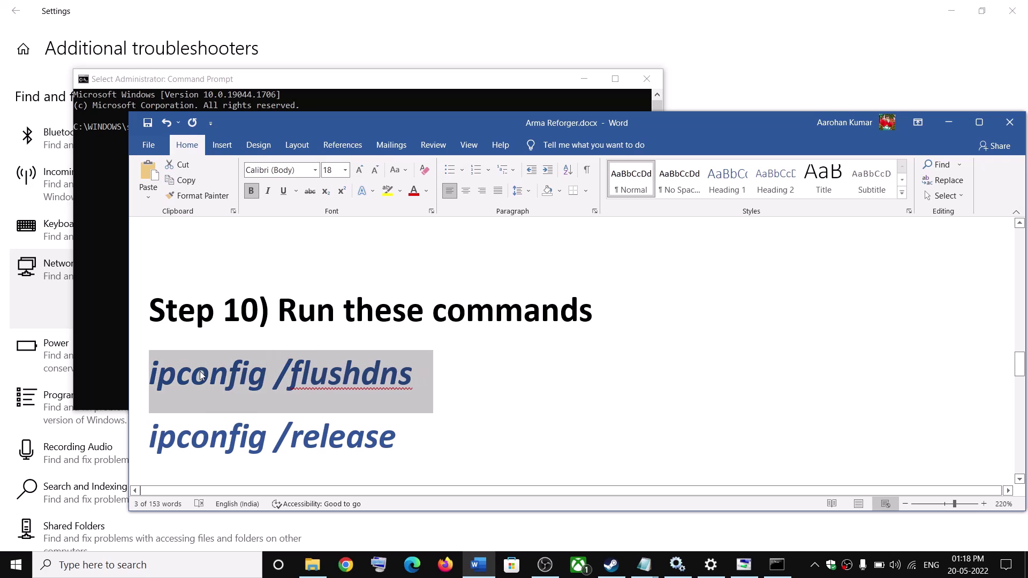
{"action": "key", "text": "ctrl+c"}
{"action": "key", "text": "alt+Tab"}
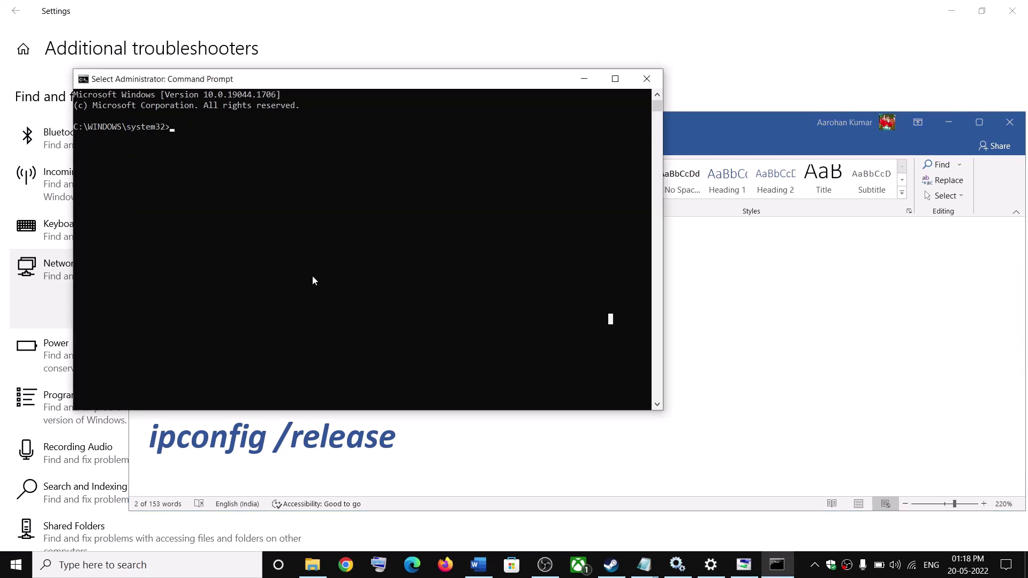
Paste "ipconfig /flushdns" into the administrator Command Prompt and run it.
{"action": "right_click", "coordinate": [312, 275]}
{"action": "left_click_drag", "start_coordinate": [299, 81], "coordinate": [493, 162]}
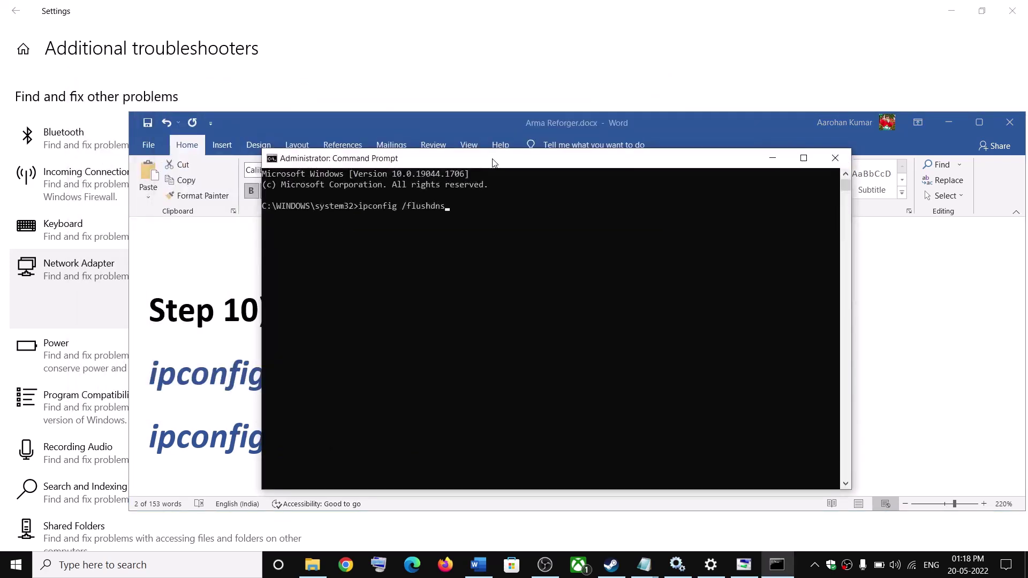
{"action": "key", "text": "Return"}
Copy "ipconfig /release" from Step 10 of the Word document and run it in Command Prompt.
{"action": "key", "text": "alt+Tab"}
{"action": "scroll", "coordinate": [398, 365], "scroll_direction": "down", "scroll_amount": 2}
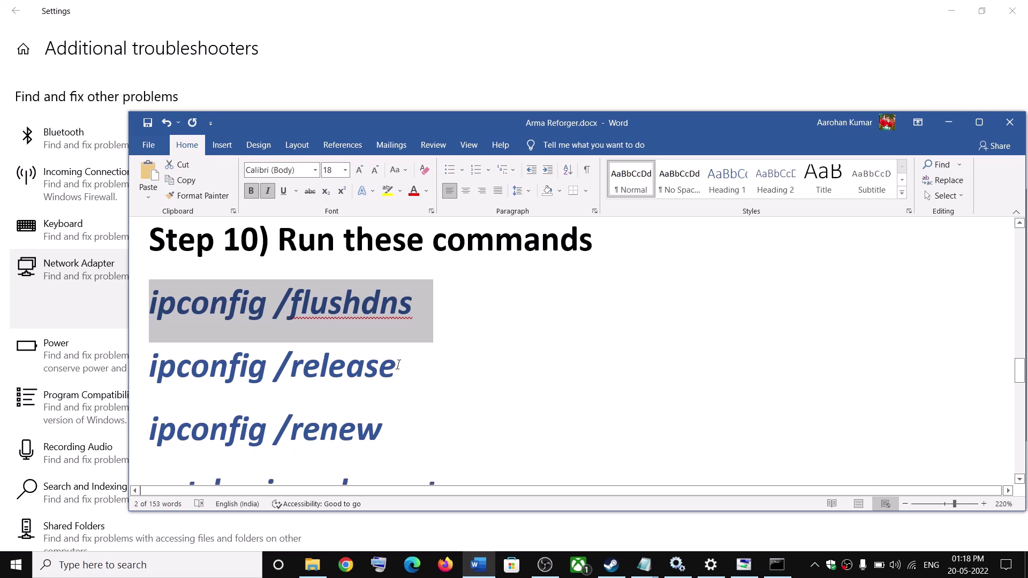
{"action": "left_click_drag", "start_coordinate": [398, 365], "coordinate": [208, 368]}
{"action": "key", "text": "ctrl+c"}
{"action": "key", "text": "alt+Tab"}
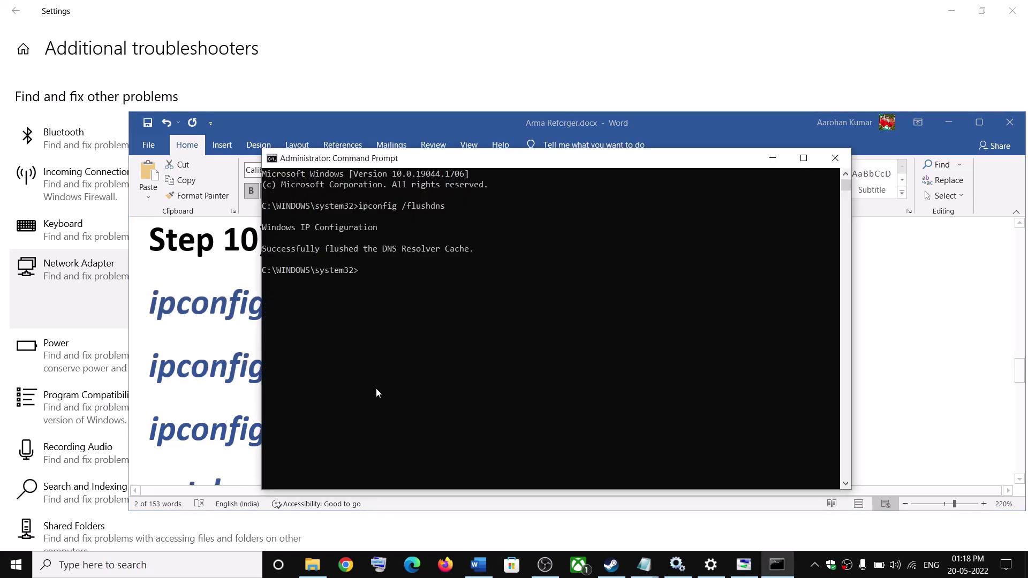
{"action": "right_click", "coordinate": [376, 387]}
{"action": "key", "text": "Return"}
Copy "ipconfig /renew" from Step 10 of the Word document and run it in Command Prompt.
{"action": "key", "text": "alt+Tab"}
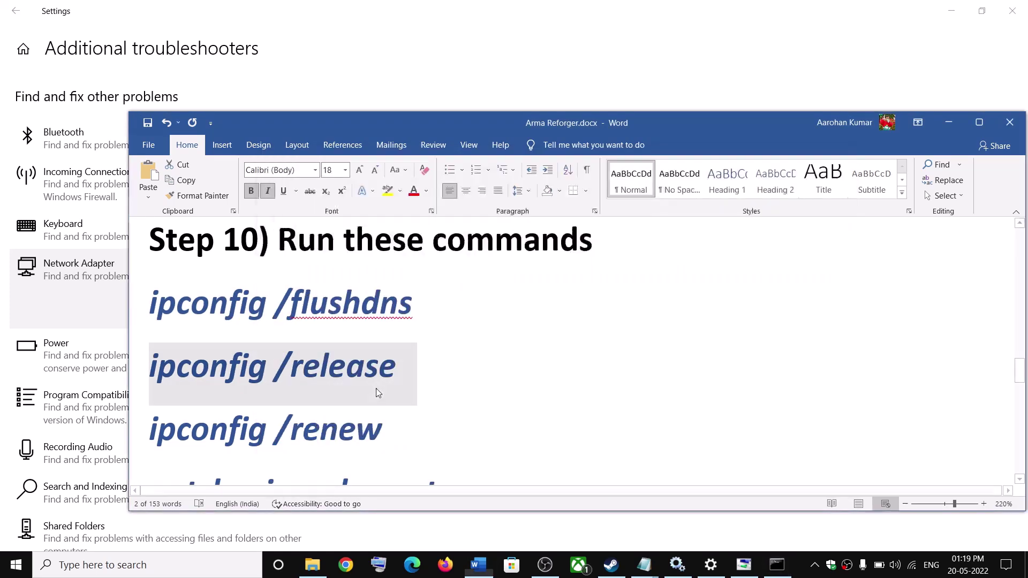
{"action": "left_click", "coordinate": [391, 426]}
{"action": "left_click", "coordinate": [150, 435], "text": "shift"}
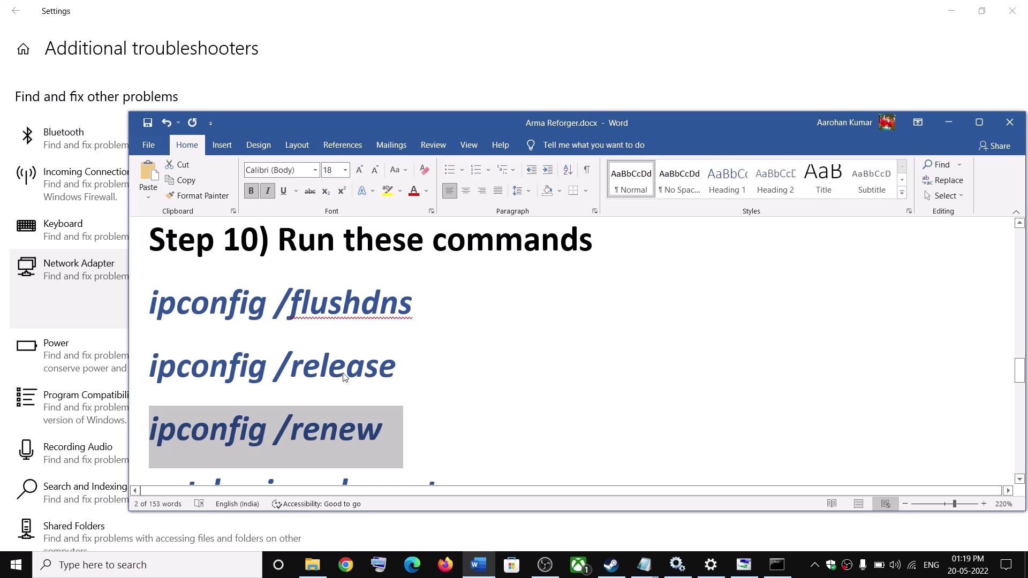
{"action": "key", "text": "ctrl+c"}
{"action": "key", "text": "alt+Tab"}
{"action": "right_click", "coordinate": [451, 262]}
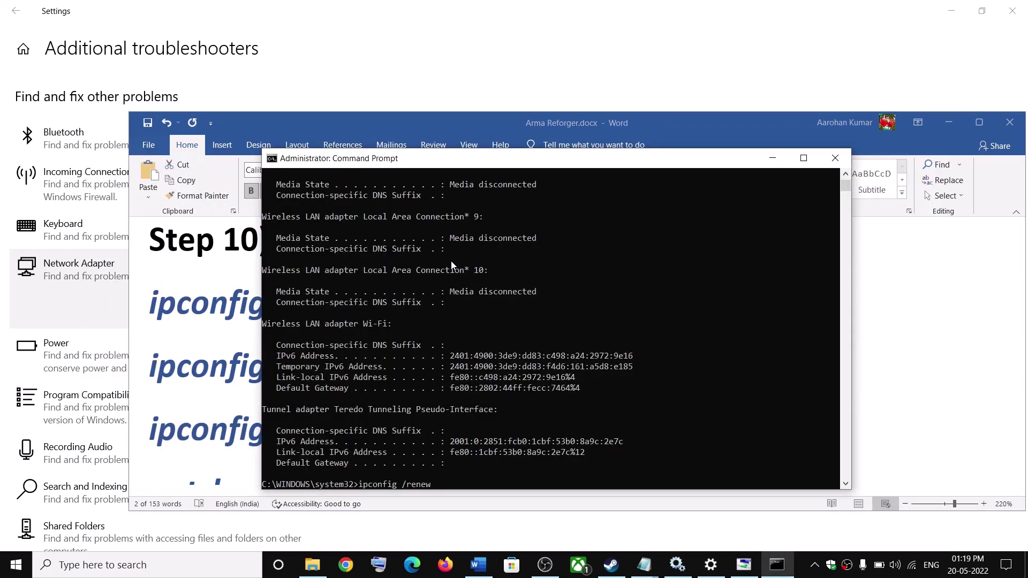
{"action": "key", "text": "Return"}
Copy "netsh winsock reset" from the Word document and run it in Command Prompt.
{"action": "key", "text": "alt+Tab"}
{"action": "scroll", "coordinate": [396, 371], "scroll_direction": "down", "scroll_amount": 1}
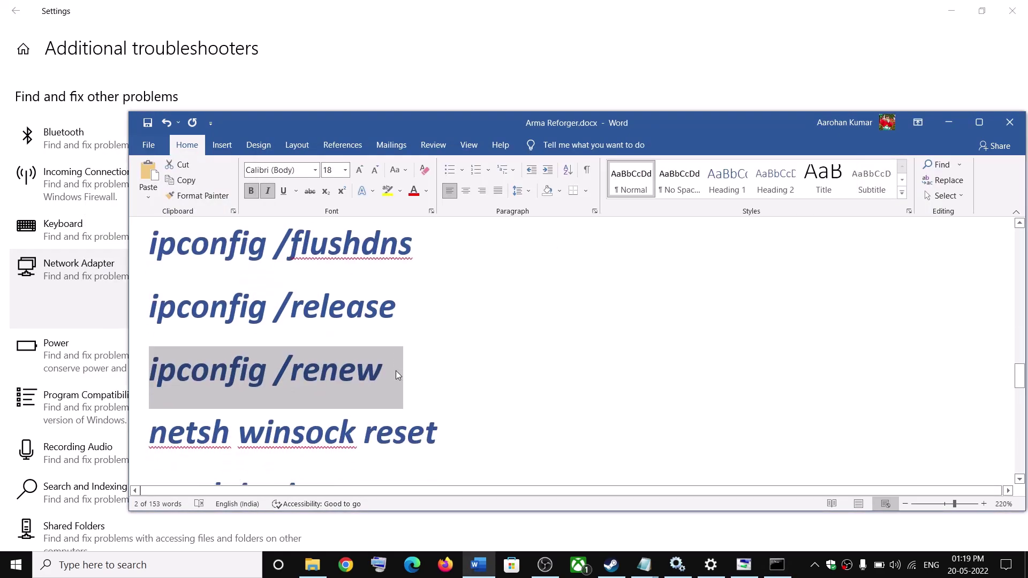
{"action": "scroll", "coordinate": [396, 375], "scroll_direction": "down", "scroll_amount": 2}
{"action": "left_click", "coordinate": [438, 351]}
{"action": "left_click", "coordinate": [174, 367], "text": "shift"}
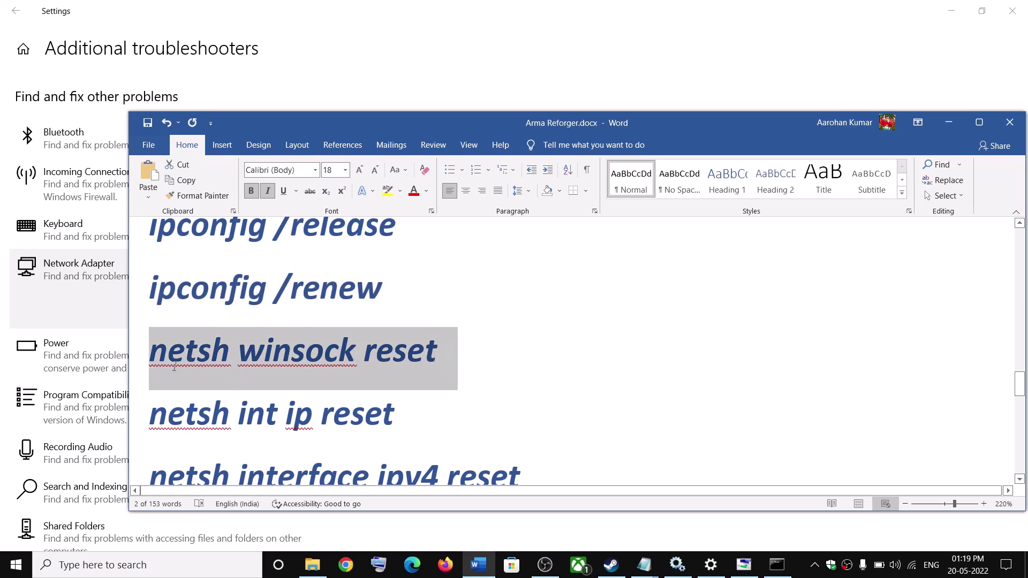
{"action": "key", "text": "ctrl+c"}
{"action": "key", "text": "alt+Tab"}
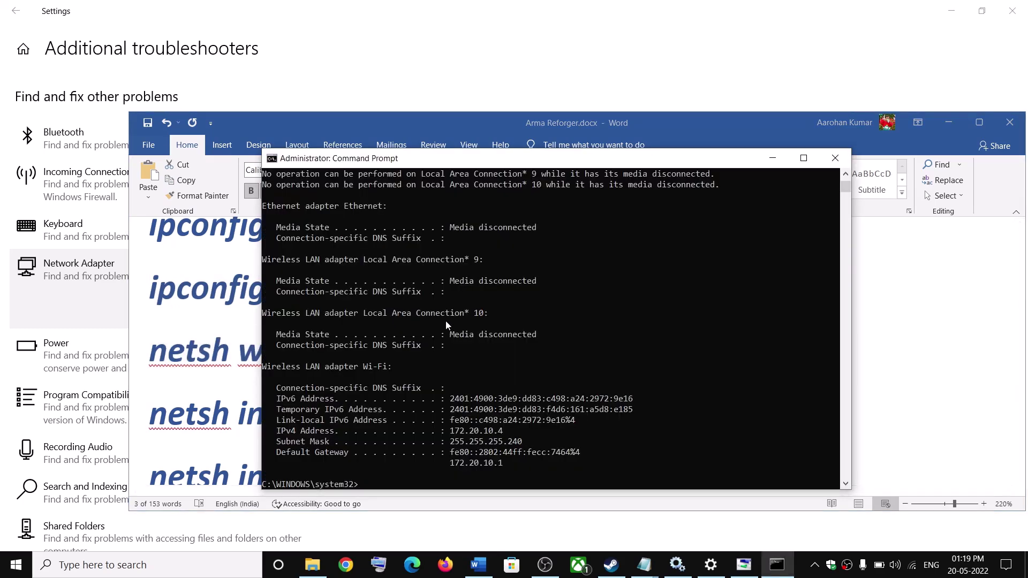
{"action": "right_click", "coordinate": [446, 325]}
{"action": "key", "text": "Return"}
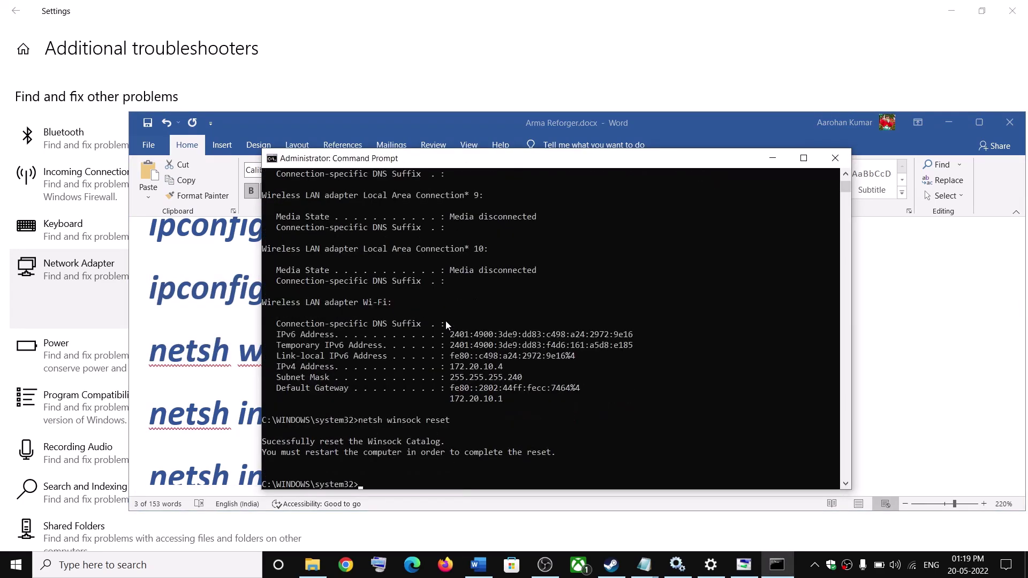
Copy "netsh int ip reset" from the Word document and run it in Command Prompt.
{"action": "key", "text": "alt+Tab"}
{"action": "scroll", "coordinate": [351, 358], "scroll_direction": "down", "scroll_amount": 1}
{"action": "scroll", "coordinate": [351, 357], "scroll_direction": "down", "scroll_amount": 1}
{"action": "left_click", "coordinate": [402, 337]}
{"action": "left_click", "coordinate": [171, 351], "text": "shift"}
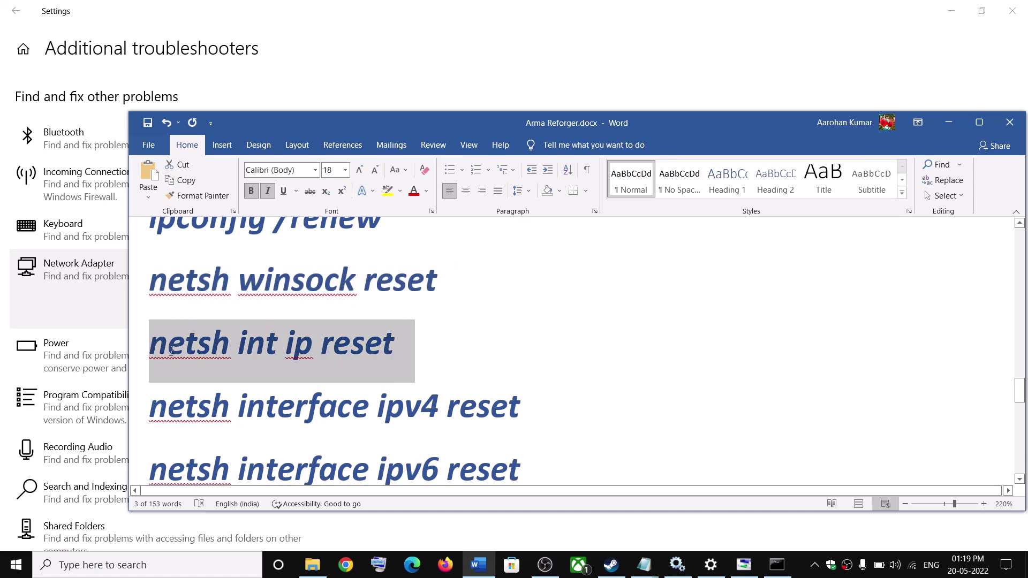
{"action": "key", "text": "ctrl+c"}
{"action": "key", "text": "alt+Tab"}
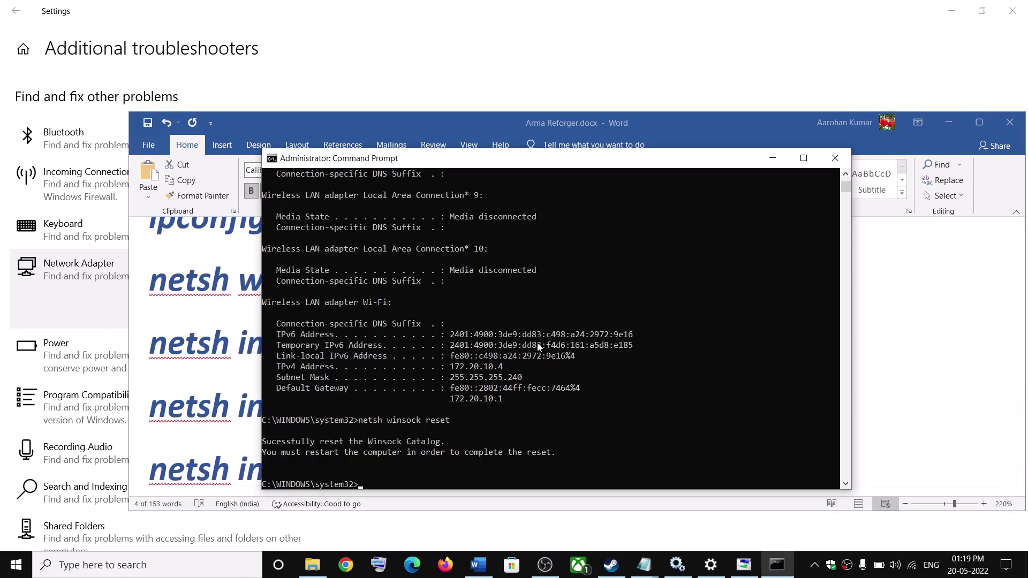
{"action": "right_click", "coordinate": [539, 347]}
{"action": "key", "text": "Return"}
Copy "netsh interface ipv4 reset" from the Word document and run it in Command Prompt.
{"action": "key", "text": "alt+Tab"}
{"action": "scroll", "coordinate": [528, 349], "scroll_direction": "down", "scroll_amount": 1}
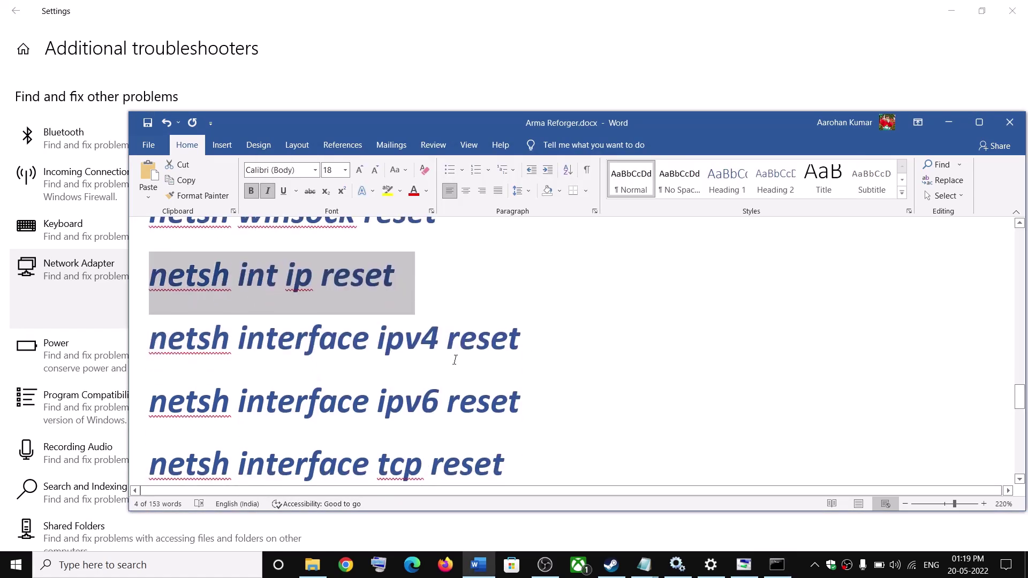
{"action": "left_click_drag", "start_coordinate": [518, 336], "coordinate": [182, 337]}
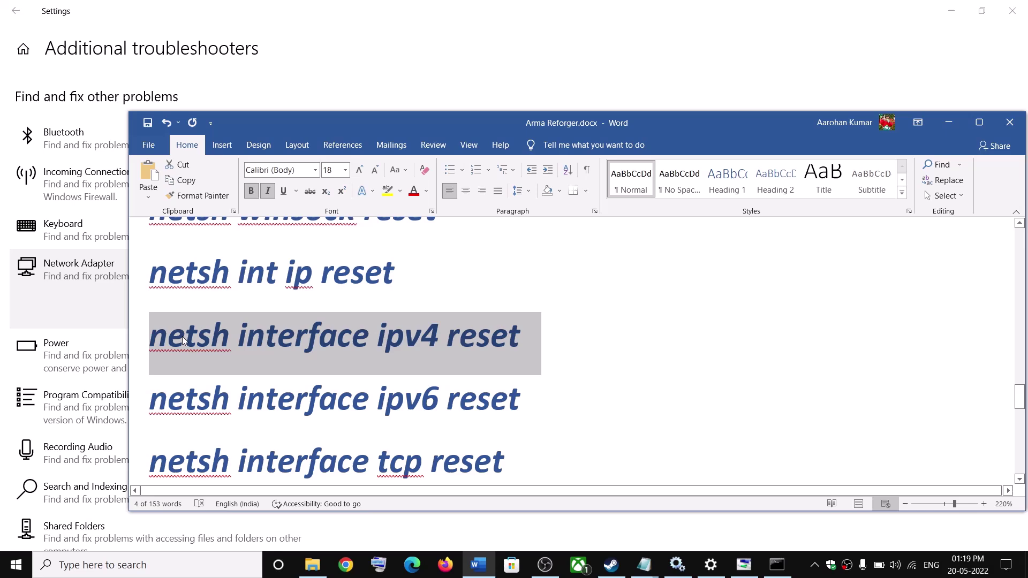
{"action": "key", "text": "ctrl+c"}
{"action": "key", "text": "alt+Tab"}
{"action": "right_click", "coordinate": [673, 396]}
{"action": "key", "text": "Escape"}
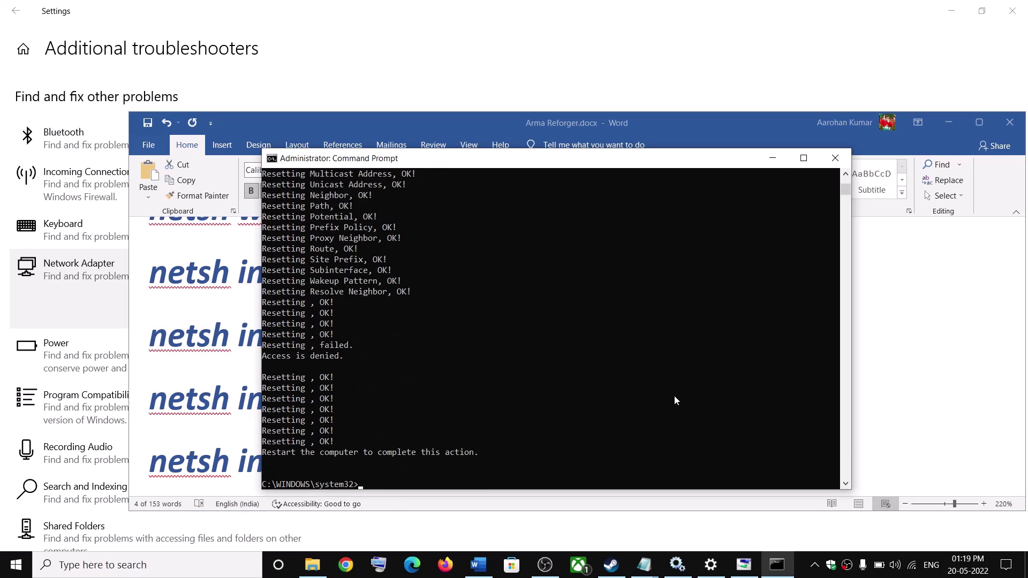
Copy "netsh interface ipv6 reset" from the Word document and run it in Command Prompt.
{"action": "key", "text": "alt+Tab"}
{"action": "scroll", "coordinate": [546, 413], "scroll_direction": "down", "scroll_amount": 2}
{"action": "scroll", "coordinate": [529, 325], "scroll_direction": "up", "scroll_amount": 1}
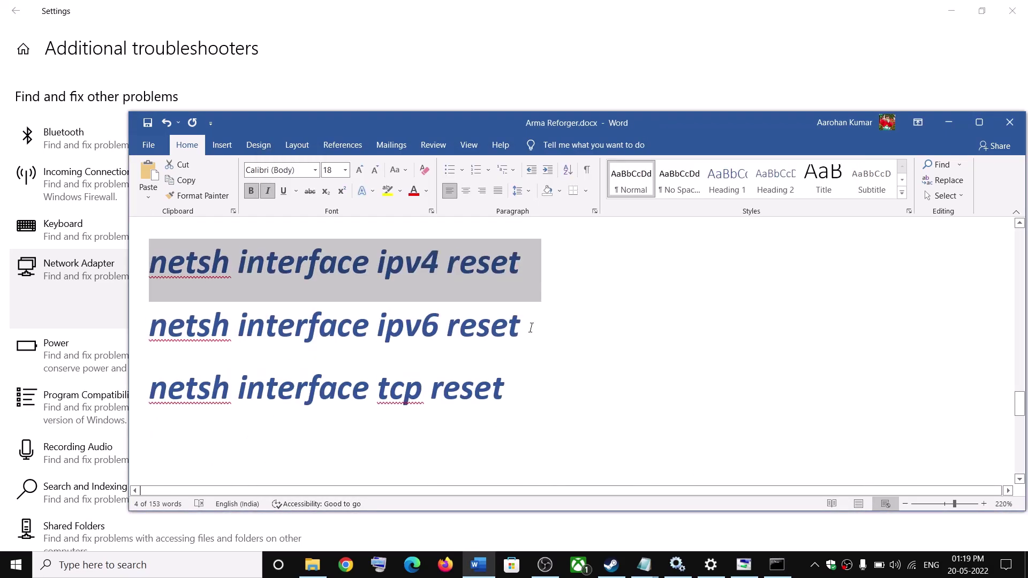
{"action": "left_click_drag", "start_coordinate": [529, 328], "coordinate": [149, 328]}
{"action": "key", "text": "ctrl+c"}
{"action": "key", "text": "alt+Tab"}
{"action": "right_click", "coordinate": [560, 374]}
{"action": "key", "text": "Return"}
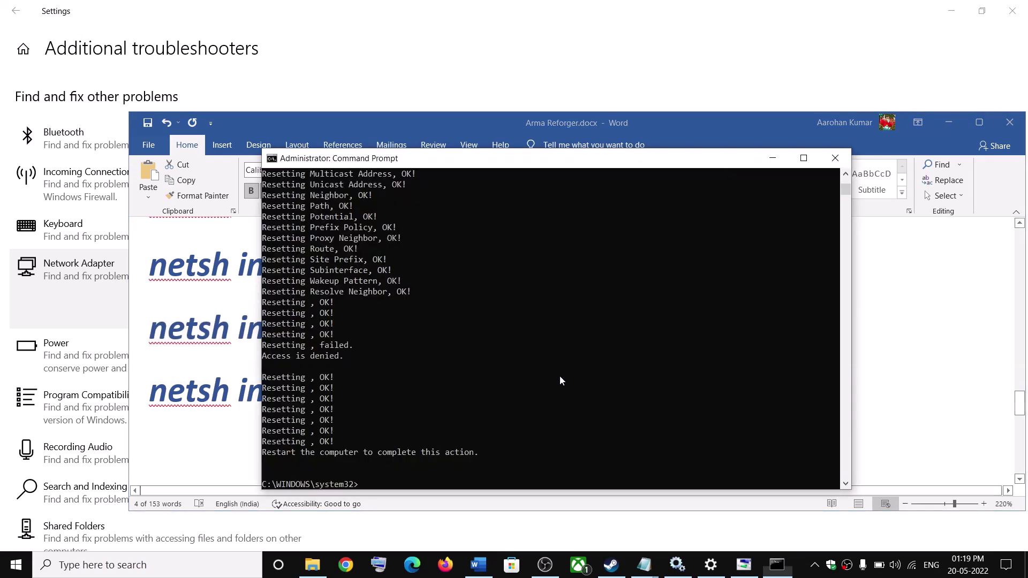
{"action": "right_click", "coordinate": [560, 377]}
{"action": "key", "text": "Return"}
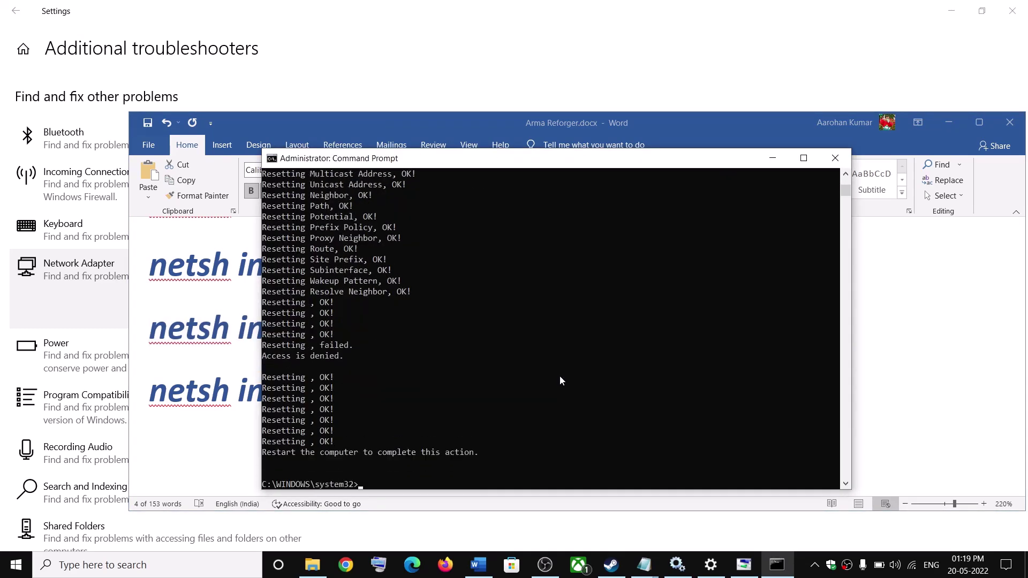
Copy "netsh interface tcp reset" from the Word document, run it in Command Prompt and close Command Prompt.
{"action": "key", "text": "alt+Tab"}
{"action": "left_click_drag", "start_coordinate": [516, 390], "coordinate": [165, 417]}
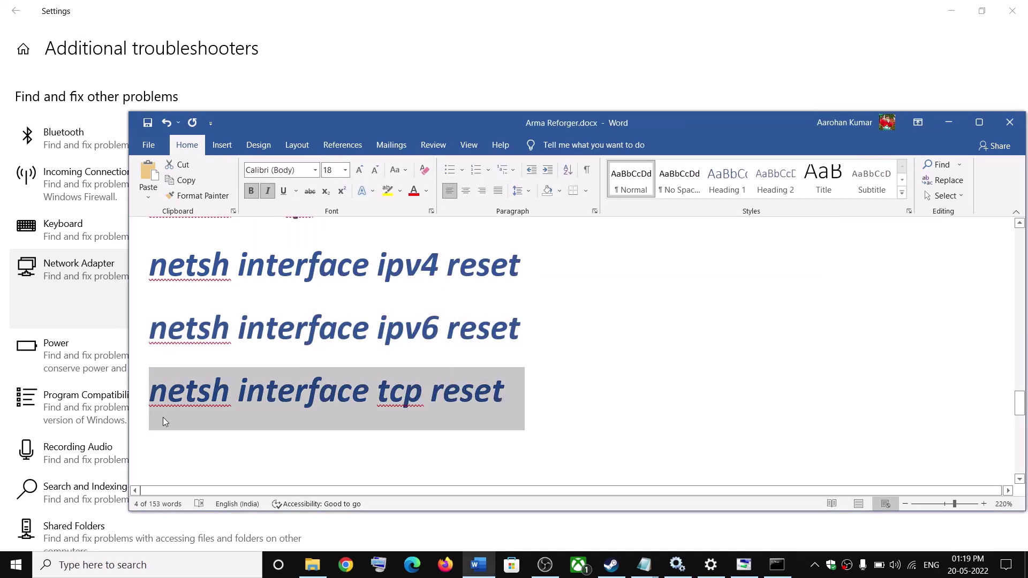
{"action": "key", "text": "ctrl+c"}
{"action": "key", "text": "alt+Tab"}
{"action": "right_click", "coordinate": [573, 402]}
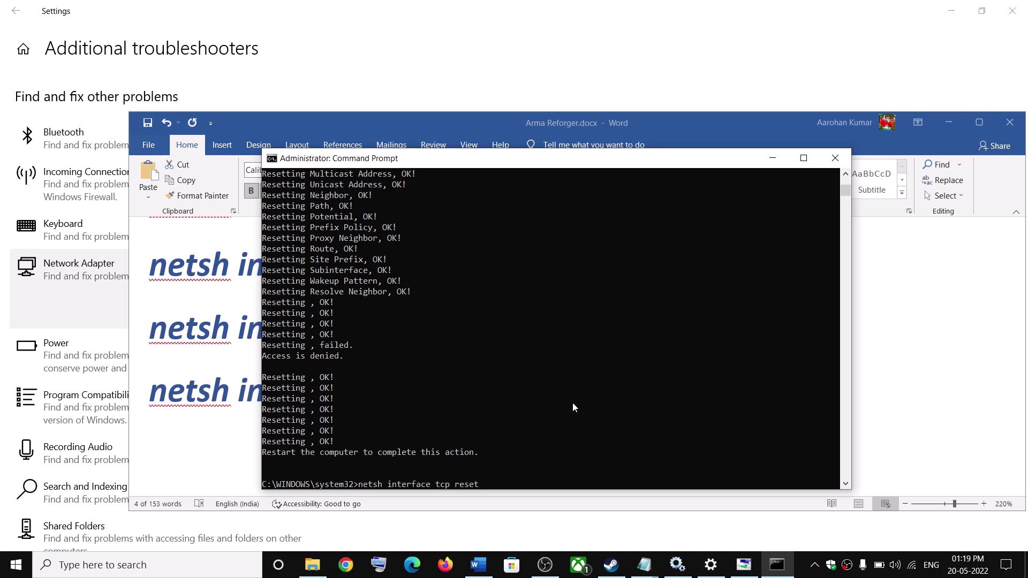
{"action": "key", "text": "Return"}
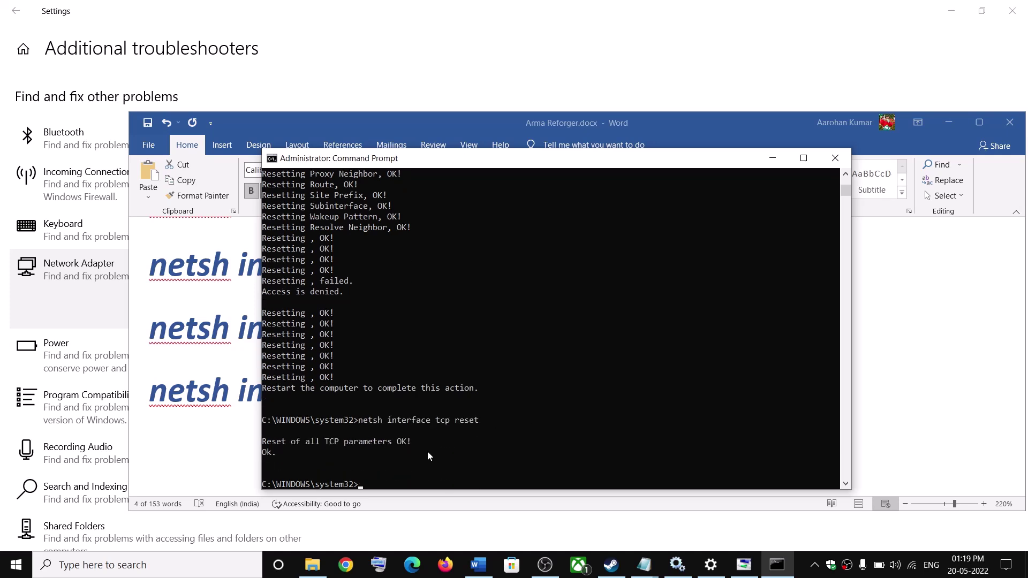
{"action": "left_click", "coordinate": [862, 161]}
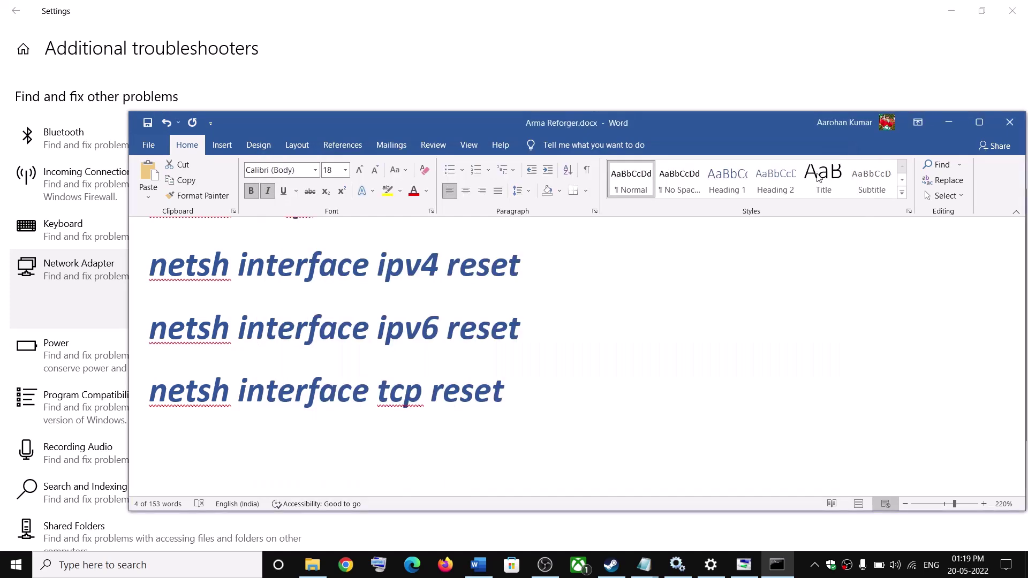
Open the computer's power options and leave them without restarting.
{"action": "left_click", "coordinate": [16, 565]}
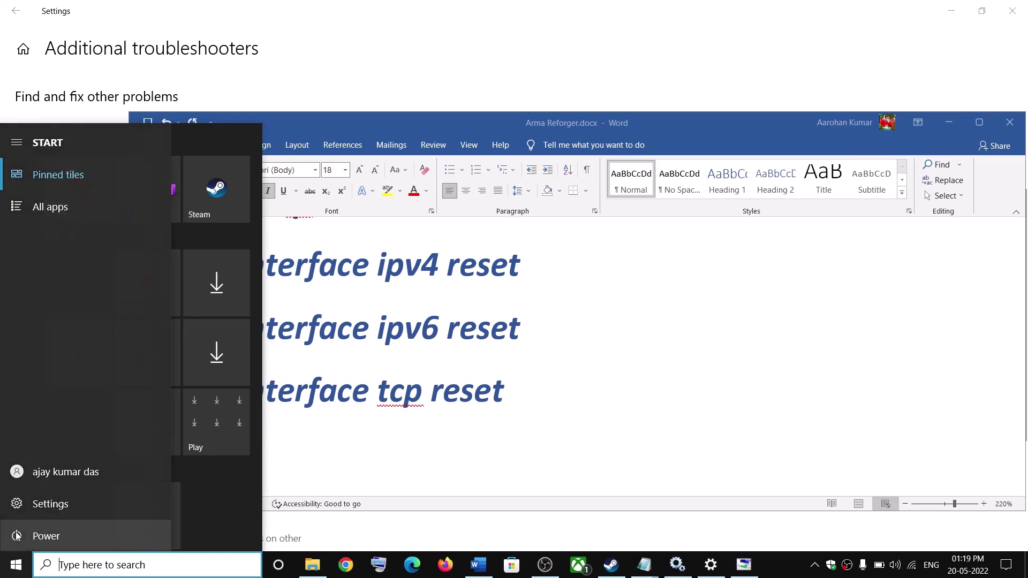
{"action": "left_click", "coordinate": [17, 536]}
{"action": "left_click", "coordinate": [434, 416]}
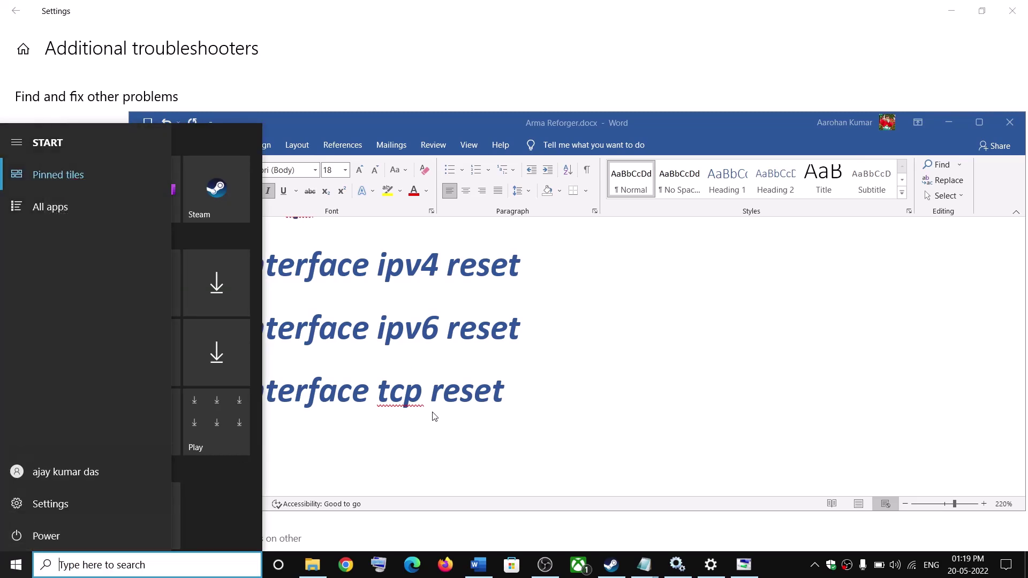
Review Step 11 in the Word document, highlighting "Perform Network Reset" and the reminder to have the WIFI password.
{"action": "triple_click", "coordinate": [274, 400]}
{"action": "scroll", "coordinate": [335, 378], "scroll_direction": "down", "scroll_amount": 3}
{"action": "scroll", "coordinate": [334, 379], "scroll_direction": "up", "scroll_amount": 1}
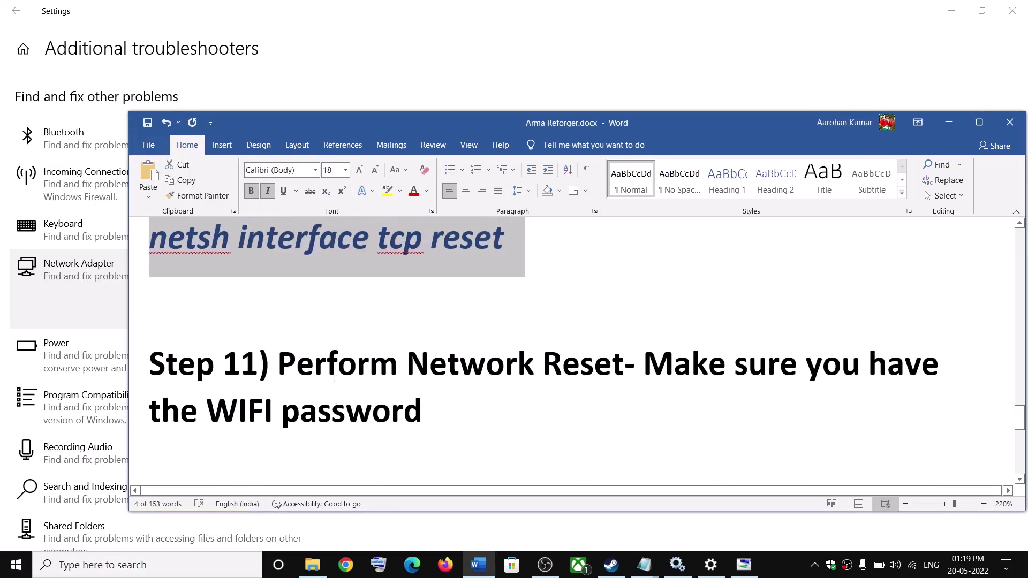
{"action": "scroll", "coordinate": [335, 379], "scroll_direction": "up", "scroll_amount": 1}
{"action": "left_click_drag", "start_coordinate": [279, 376], "coordinate": [642, 376]}
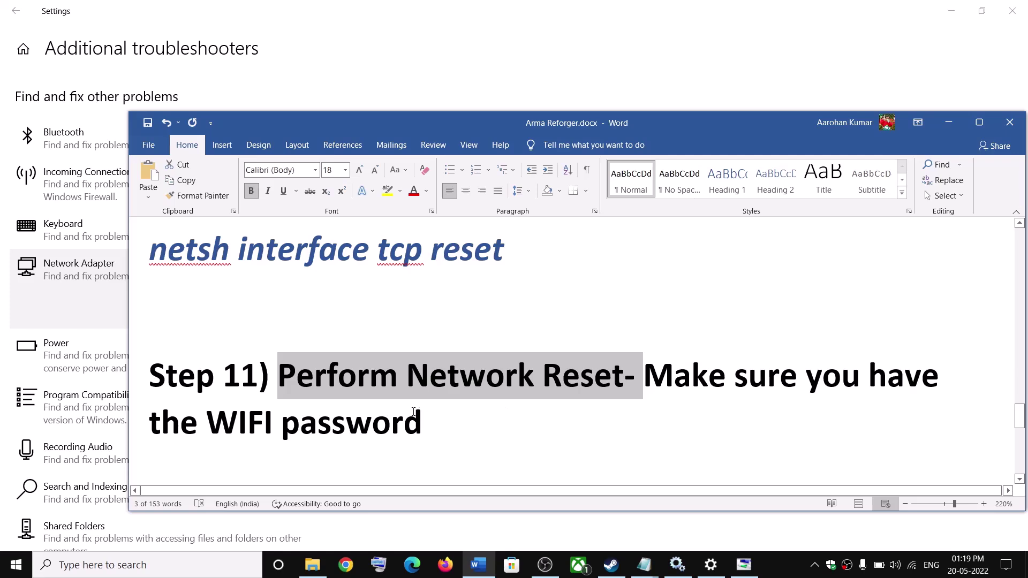
{"action": "left_click_drag", "start_coordinate": [670, 381], "coordinate": [406, 417]}
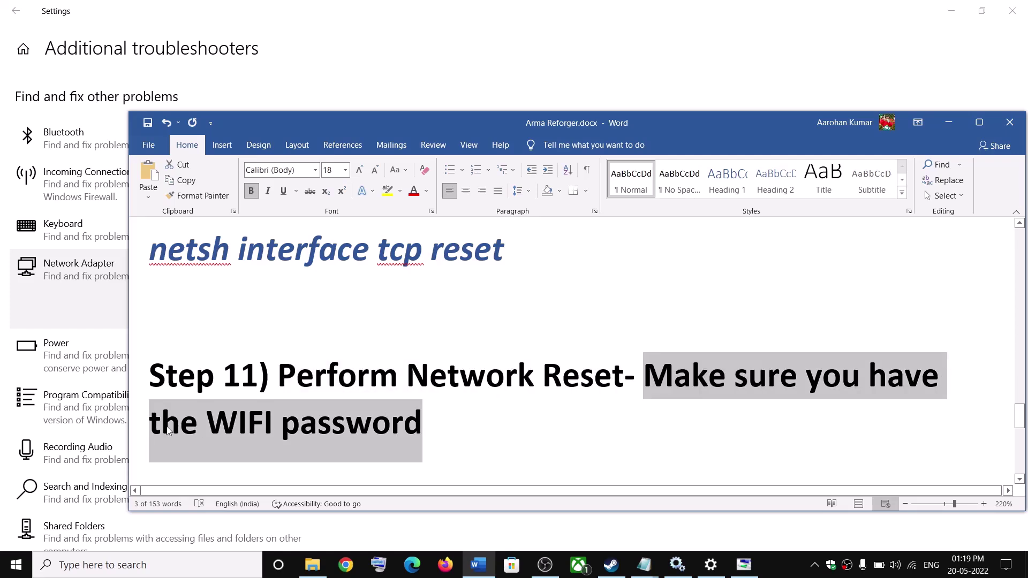
Switch to Windows Settings and open the Network reset page from the Network & Internet status settings.
{"action": "left_click", "coordinate": [16, 565]}
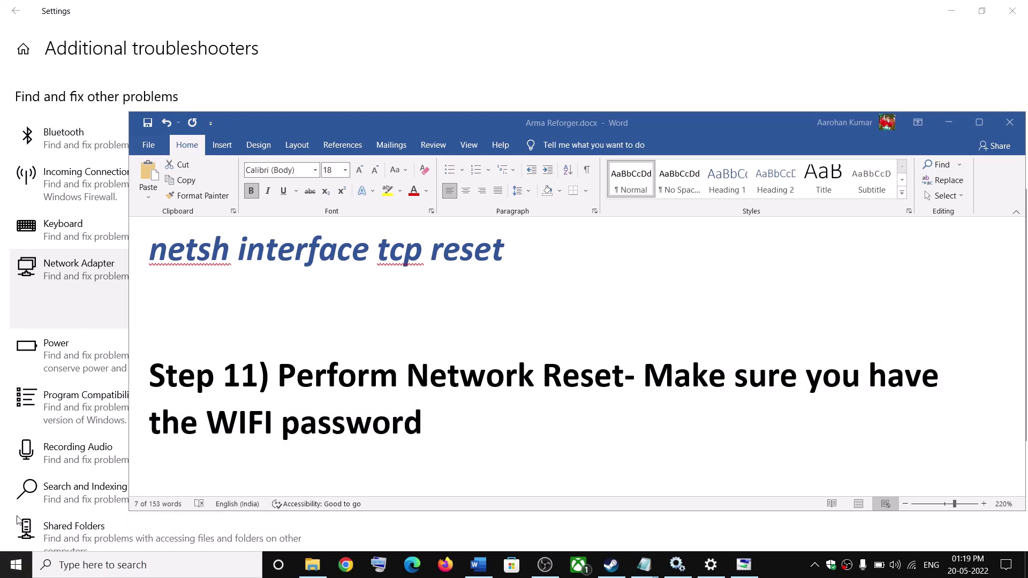
{"action": "left_click", "coordinate": [23, 513]}
{"action": "left_click", "coordinate": [23, 48]}
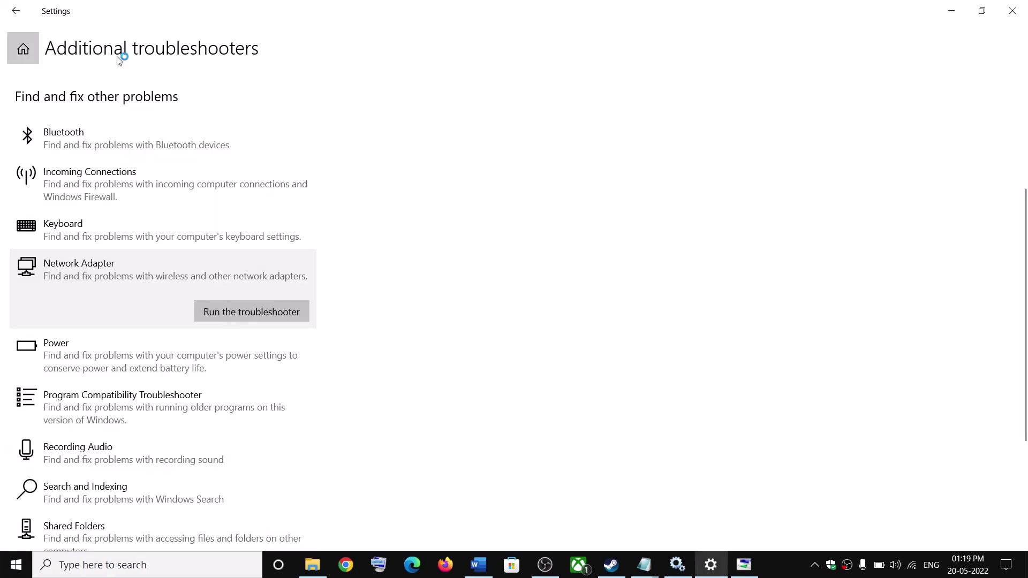
{"action": "left_click", "coordinate": [694, 234]}
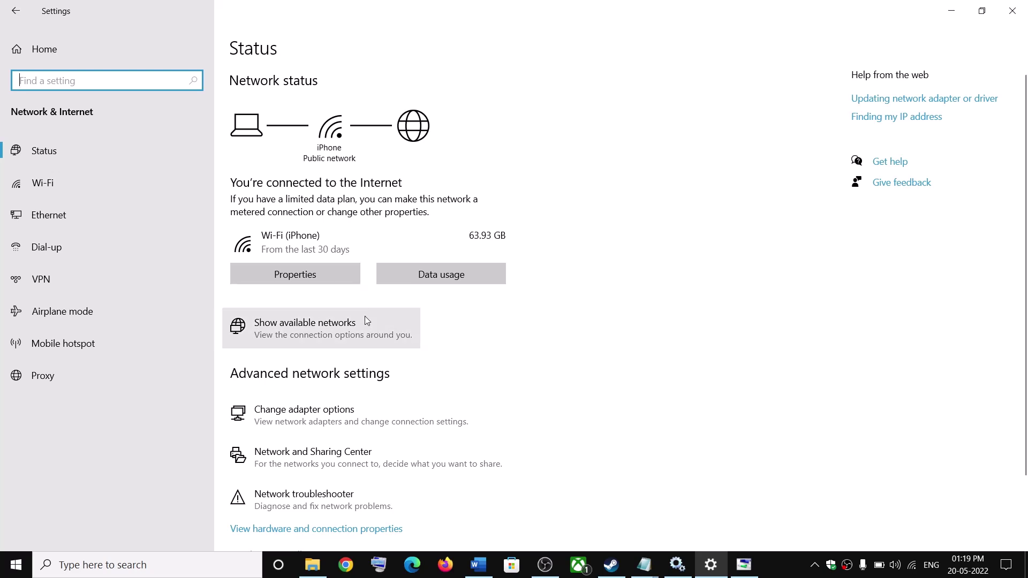
{"action": "scroll", "coordinate": [366, 316], "scroll_direction": "down", "scroll_amount": 2}
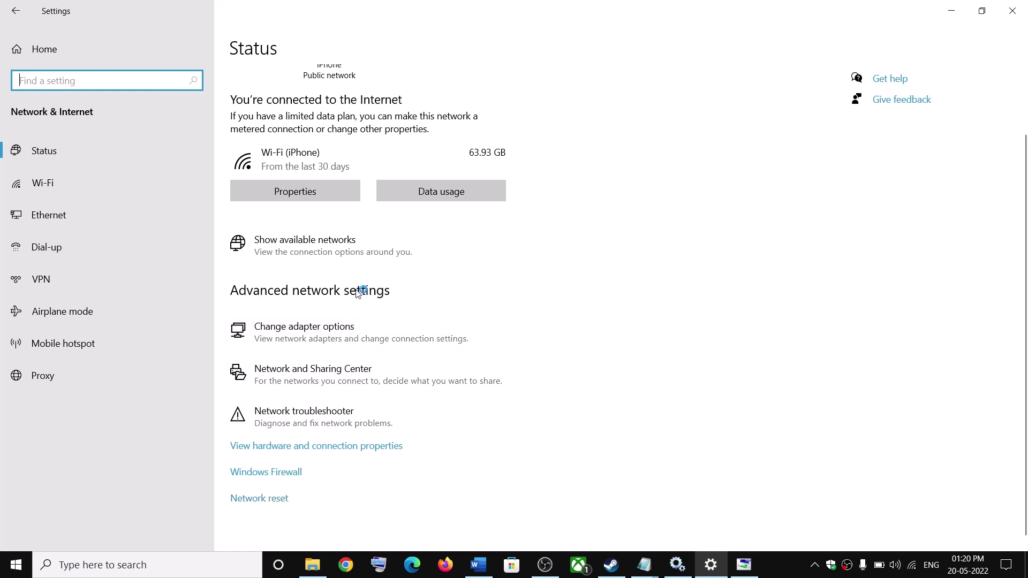
{"action": "left_click", "coordinate": [265, 502]}
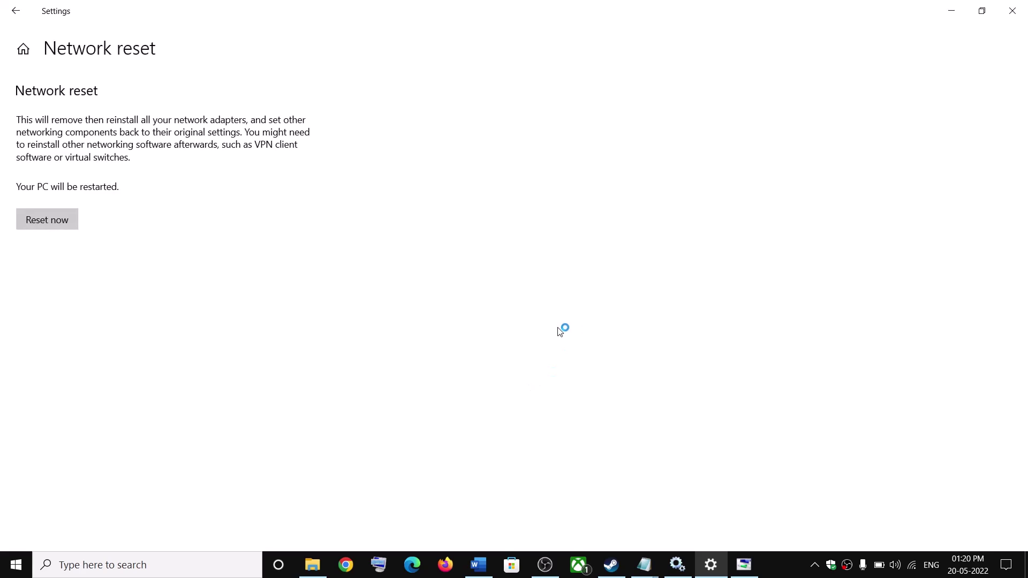
Request the network reset but decline the confirmation, and bring up the list of available Wi-Fi networks.
{"action": "left_click", "coordinate": [53, 220]}
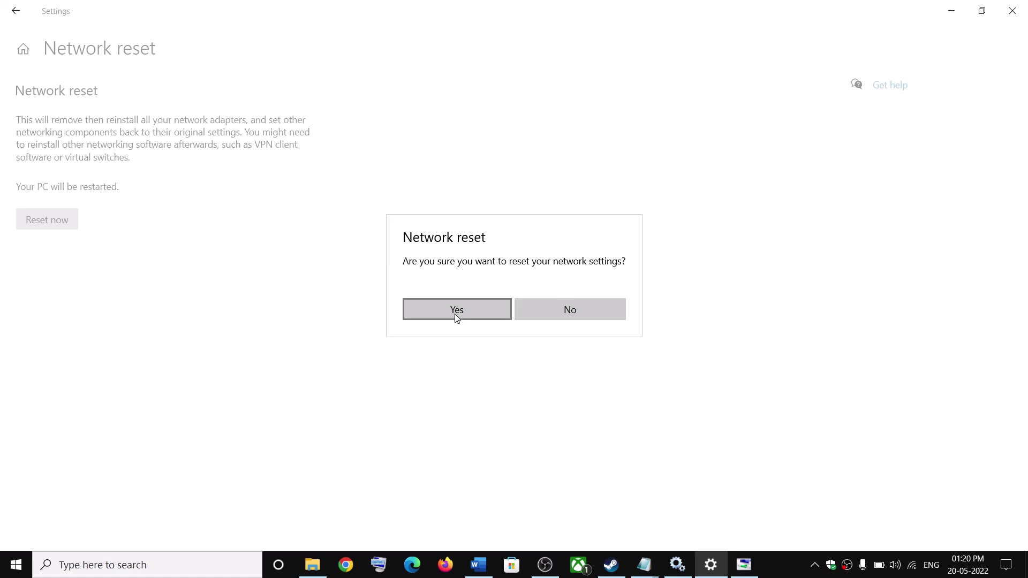
{"action": "left_click", "coordinate": [620, 313]}
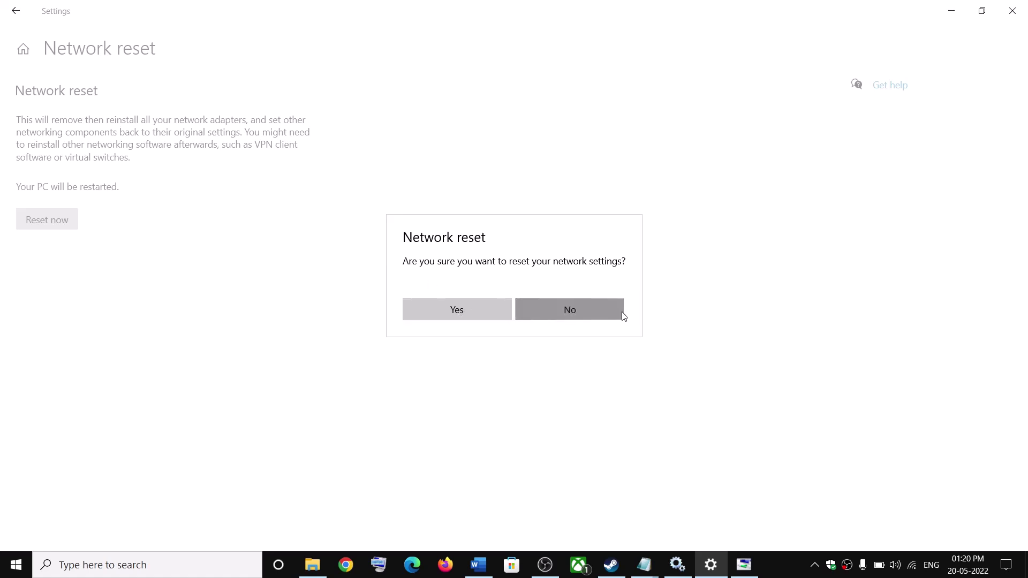
{"action": "left_click", "coordinate": [910, 570]}
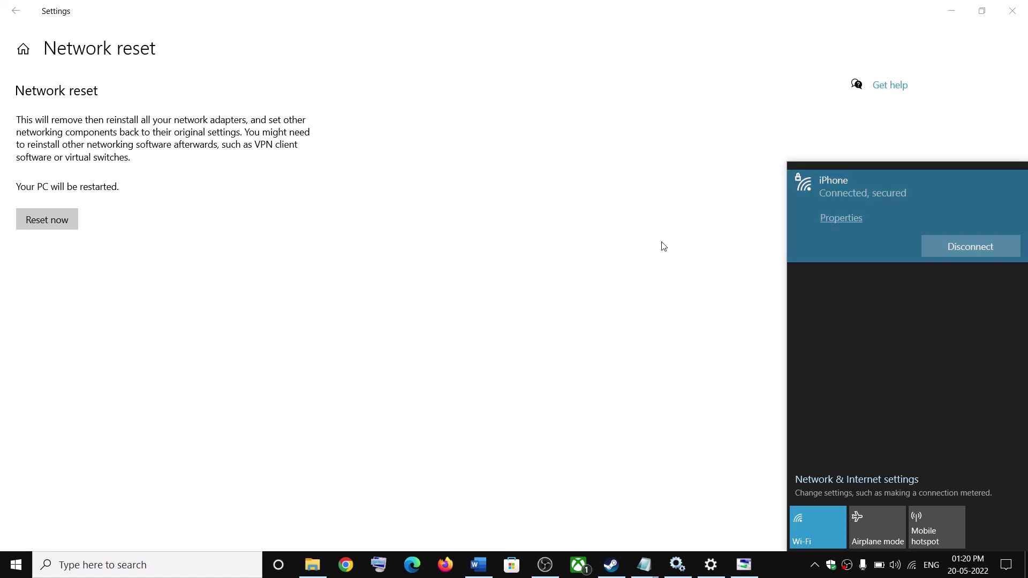
Dismiss the Wi-Fi network list, close the Settings window and clear the text selection in the Word document.
{"action": "left_click", "coordinate": [629, 247]}
{"action": "left_click", "coordinate": [1009, 12]}
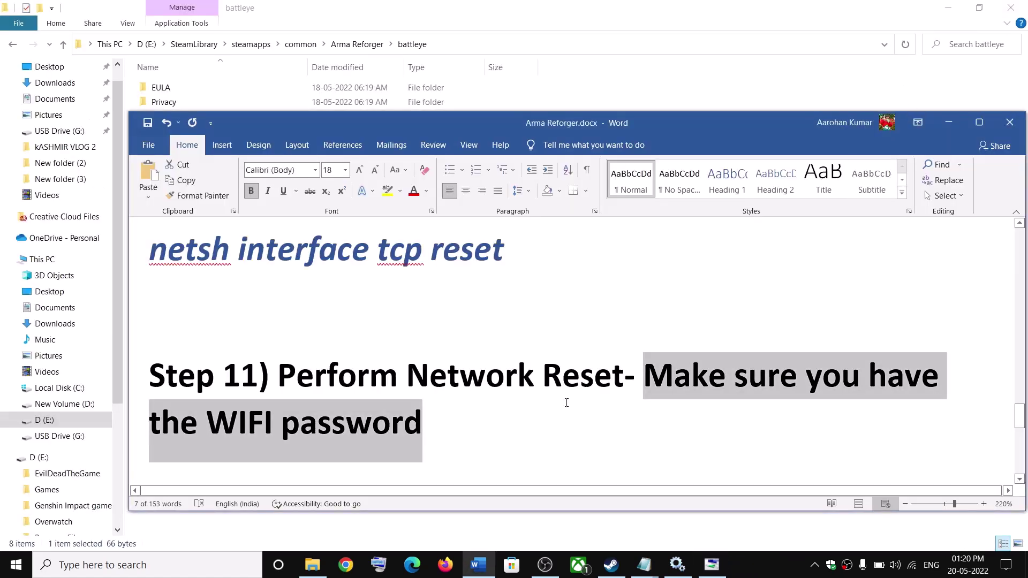
{"action": "left_click", "coordinate": [439, 419]}
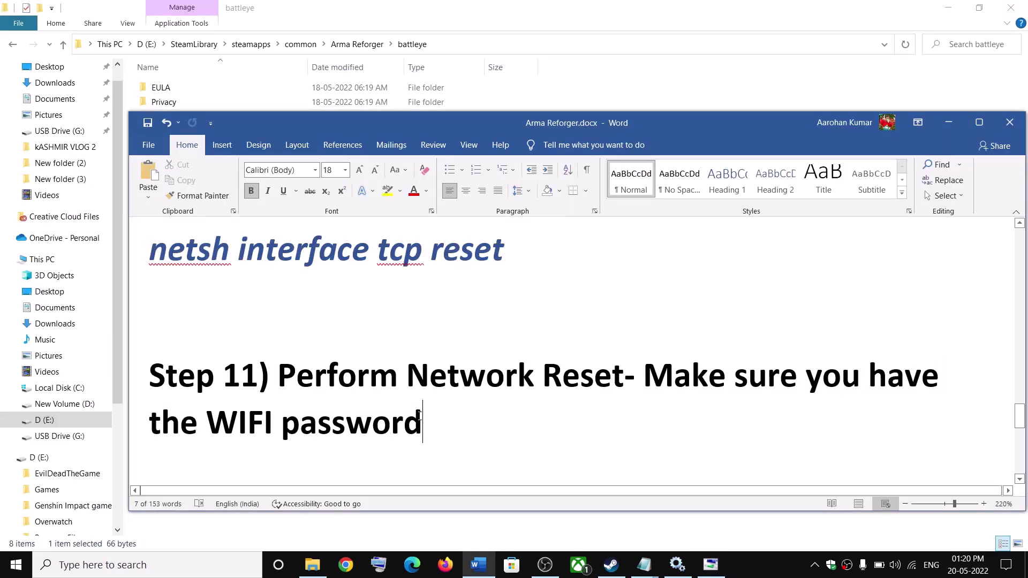
Review Step 12, "Switch to a different network", in the Word document and view the list of available Wi-Fi networks.
{"action": "scroll", "coordinate": [353, 400], "scroll_direction": "down", "scroll_amount": 3}
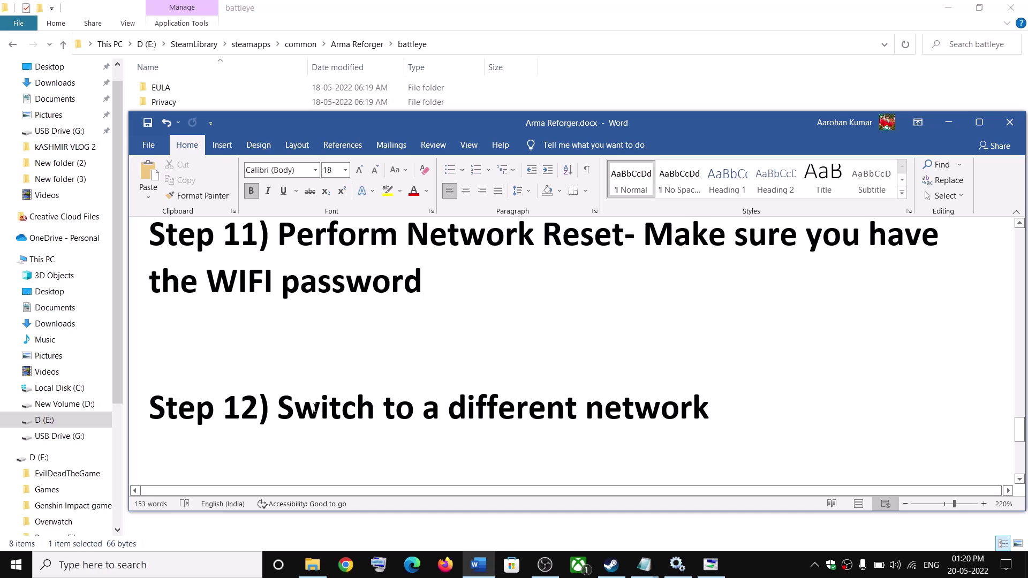
{"action": "left_click_drag", "start_coordinate": [277, 411], "coordinate": [709, 413]}
{"action": "left_click", "coordinate": [423, 413]}
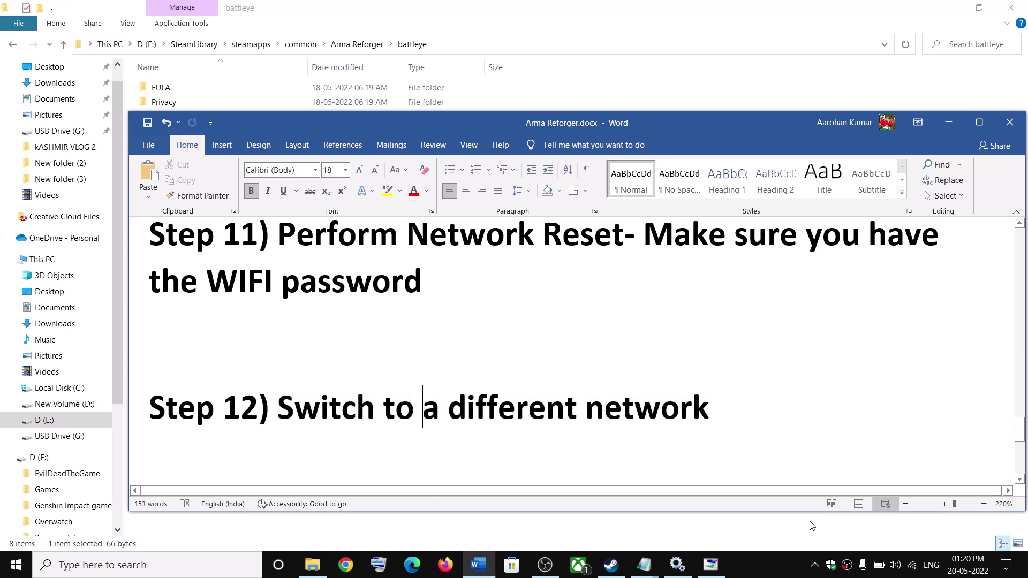
{"action": "left_click", "coordinate": [911, 564]}
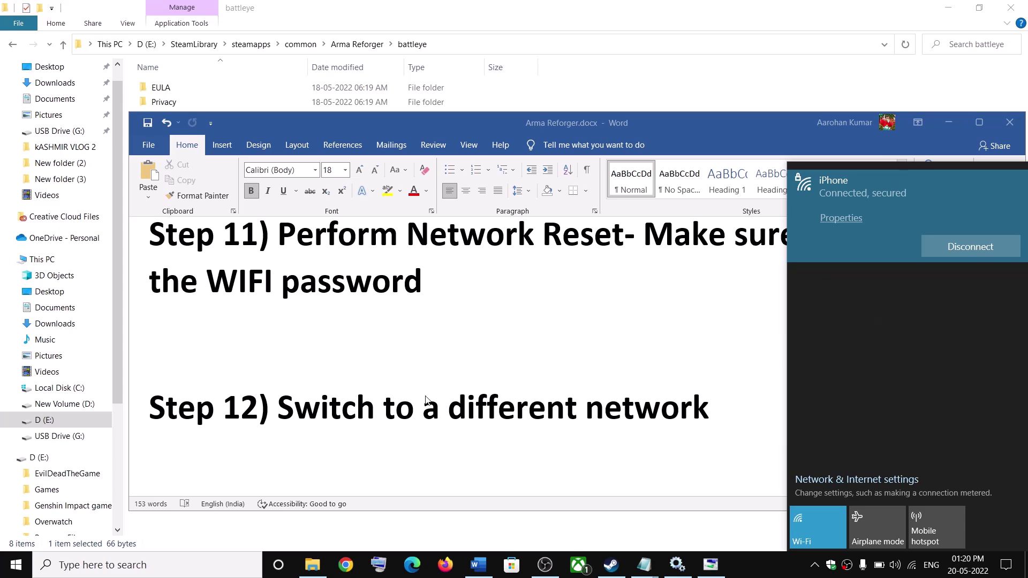
{"action": "left_click", "coordinate": [345, 416]}
Review Step 13 in the Word document, highlighting "Use Ethernet connection".
{"action": "scroll", "coordinate": [416, 384], "scroll_direction": "down", "scroll_amount": 3}
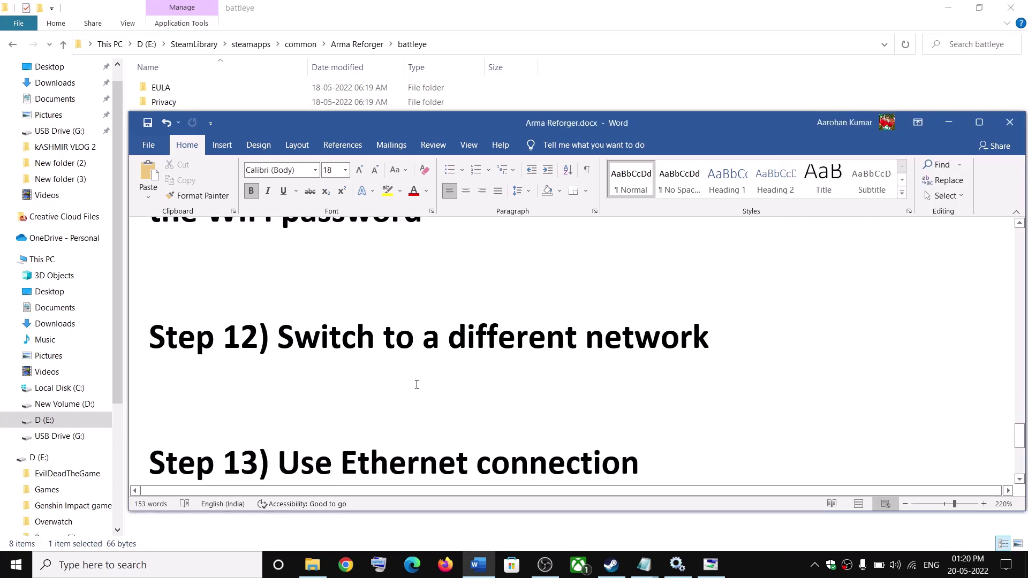
{"action": "left_click_drag", "start_coordinate": [278, 394], "coordinate": [639, 399]}
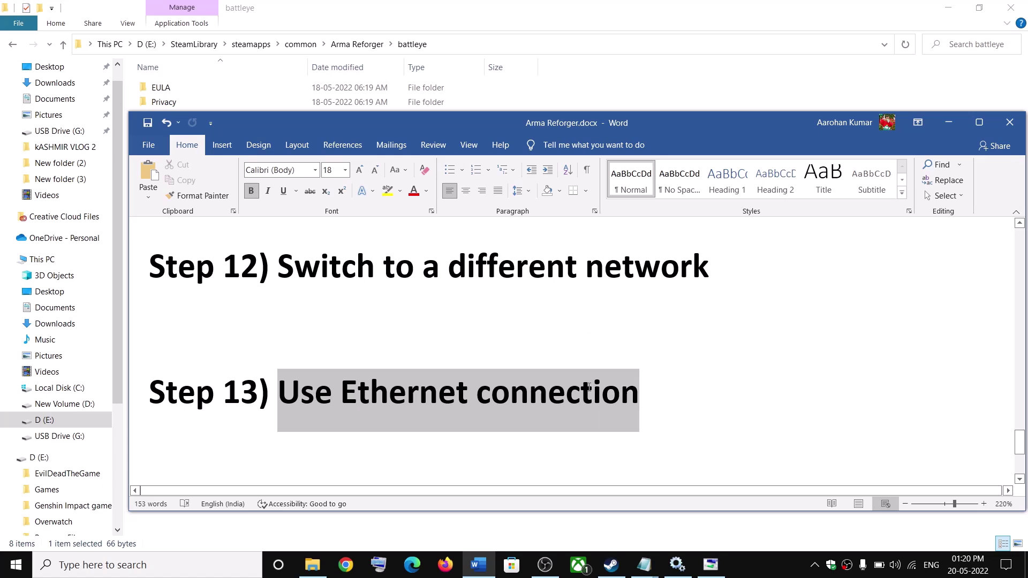
{"action": "left_click", "coordinate": [316, 400]}
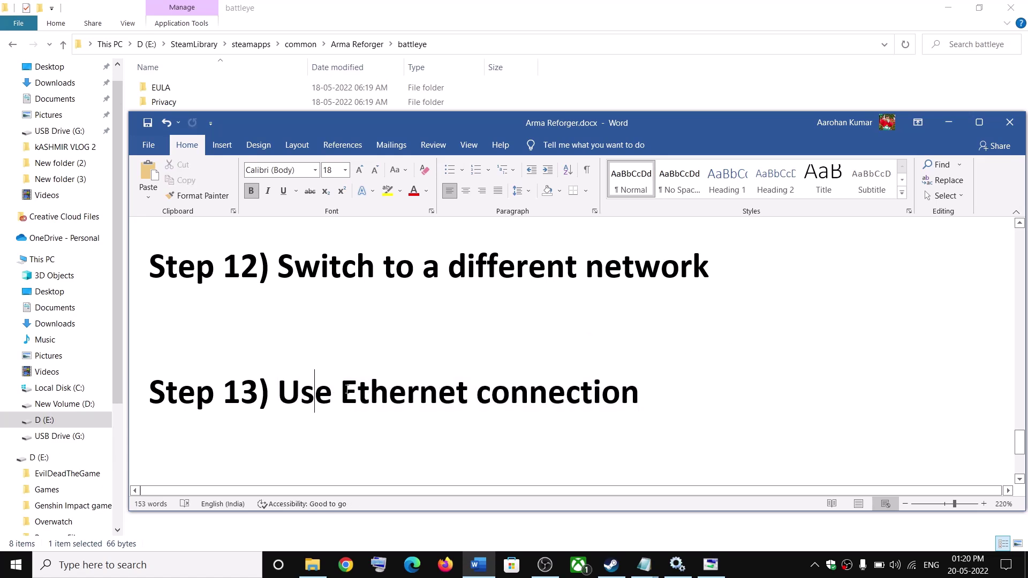
{"action": "left_click_drag", "start_coordinate": [347, 391], "coordinate": [639, 399]}
{"action": "left_click", "coordinate": [334, 395]}
{"action": "left_click_drag", "start_coordinate": [342, 390], "coordinate": [639, 399]}
{"action": "left_click", "coordinate": [312, 395]}
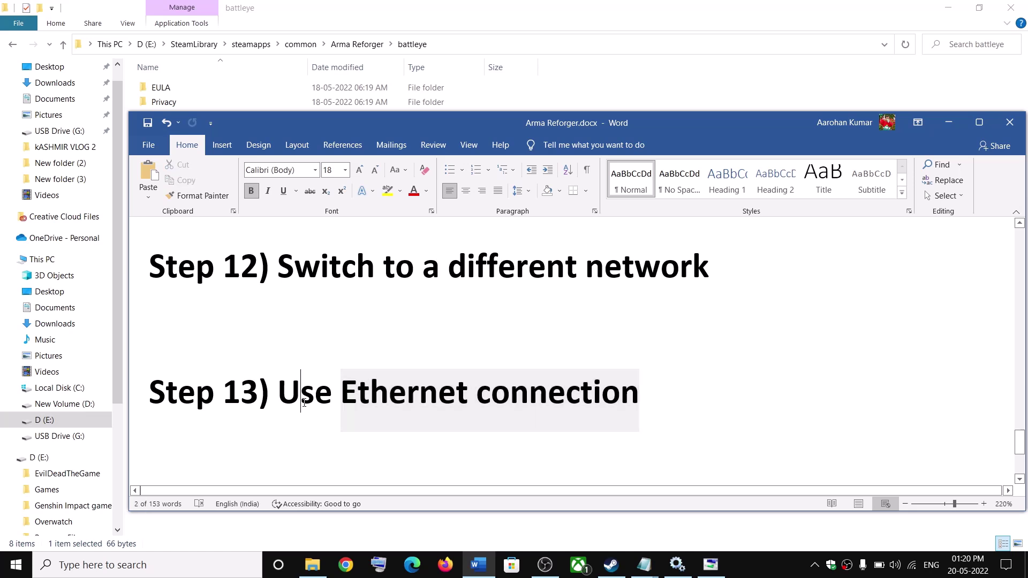
{"action": "left_click_drag", "start_coordinate": [312, 395], "coordinate": [639, 398]}
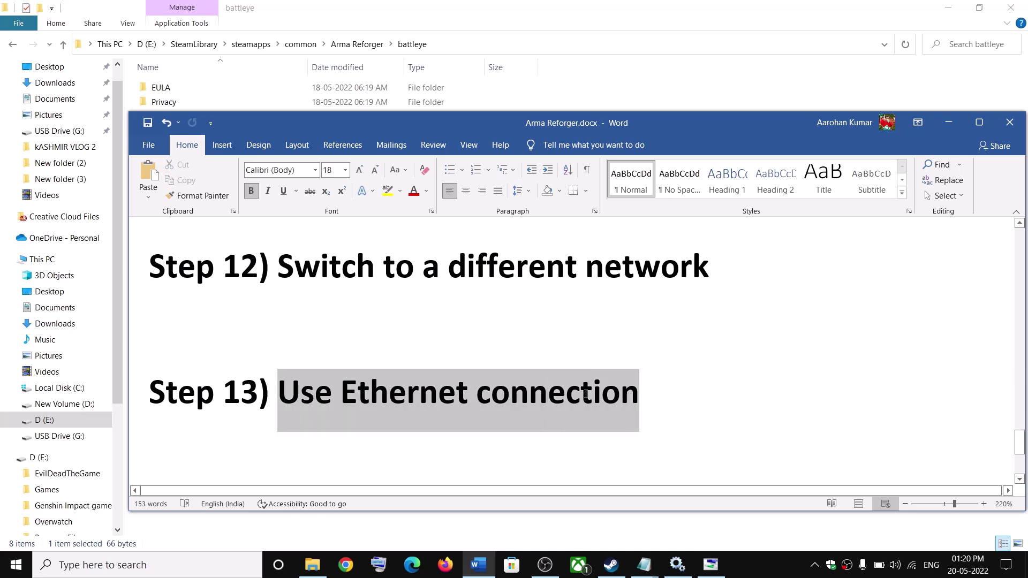
{"action": "left_click", "coordinate": [332, 399]}
Highlight Step 14, "Update Windows", in the document, view the Windows Update page in Settings and close it.
{"action": "scroll", "coordinate": [316, 386], "scroll_direction": "down", "scroll_amount": 3}
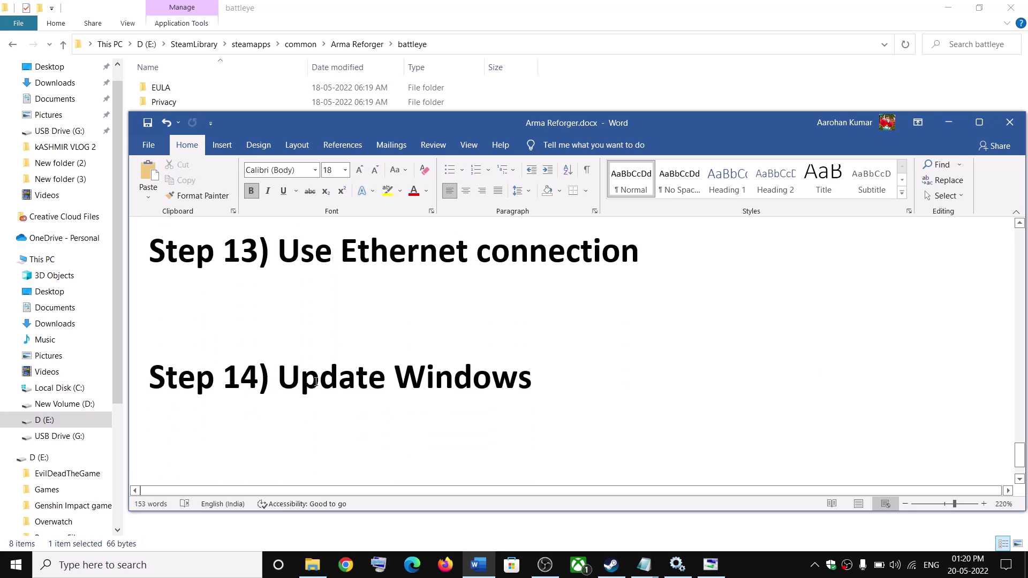
{"action": "left_click_drag", "start_coordinate": [483, 377], "coordinate": [279, 378]}
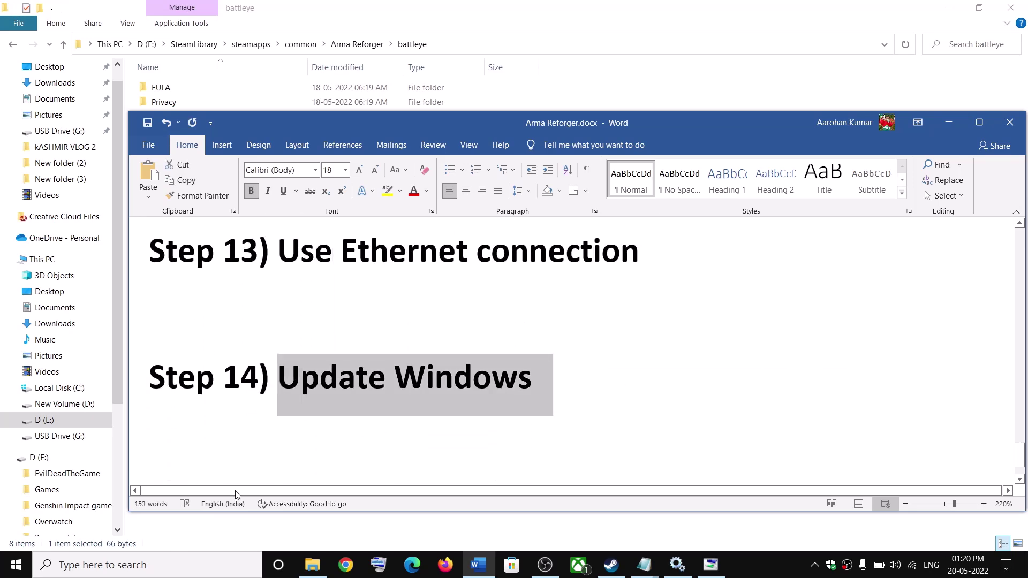
{"action": "left_click", "coordinate": [16, 565]}
{"action": "left_click", "coordinate": [24, 500]}
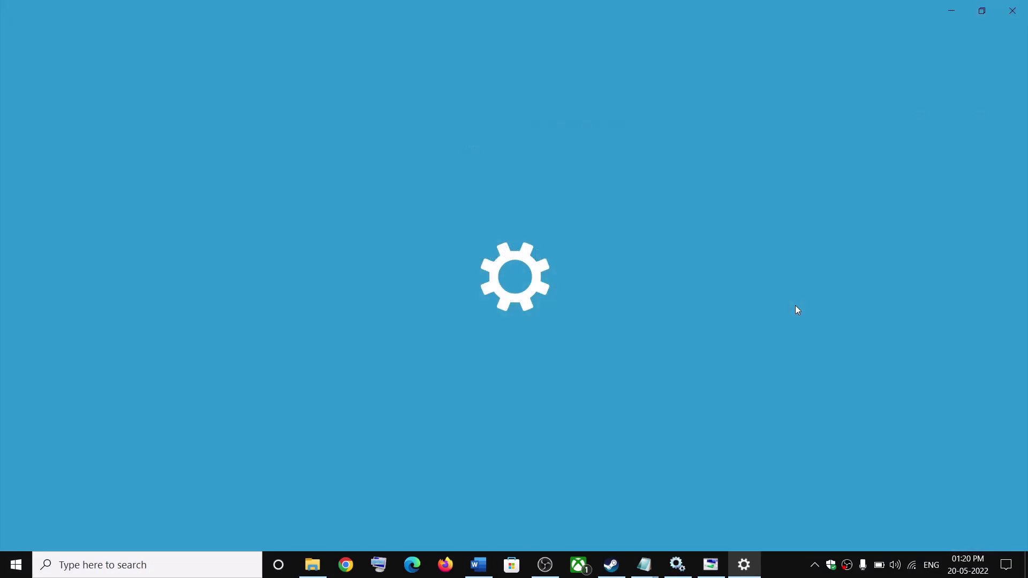
{"action": "left_click", "coordinate": [511, 376]}
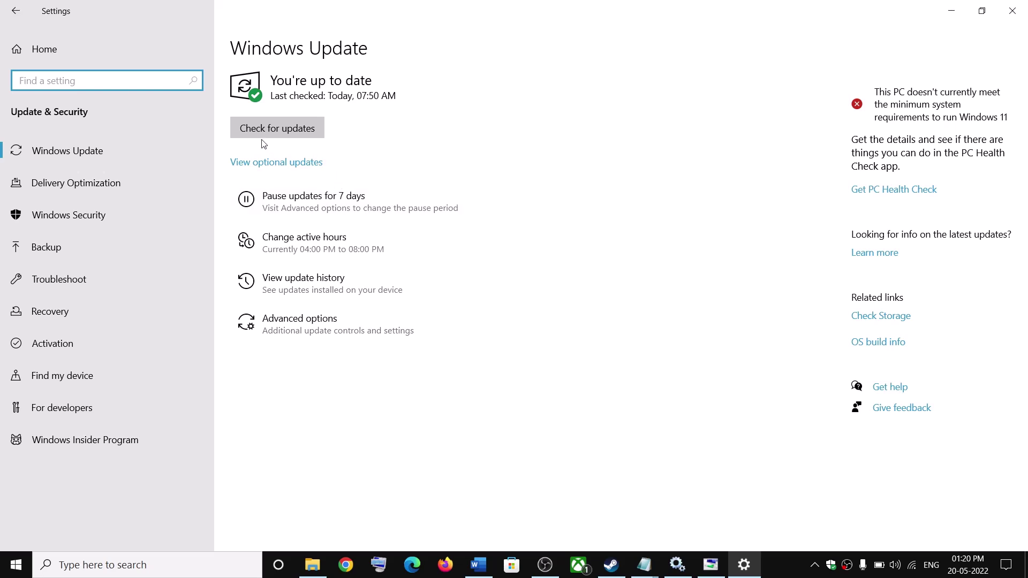
{"action": "left_click", "coordinate": [1010, 16]}
Review Step 15 in the Word document, highlighting the instruction to verify the game files.
{"action": "scroll", "coordinate": [417, 329], "scroll_direction": "down", "scroll_amount": 3}
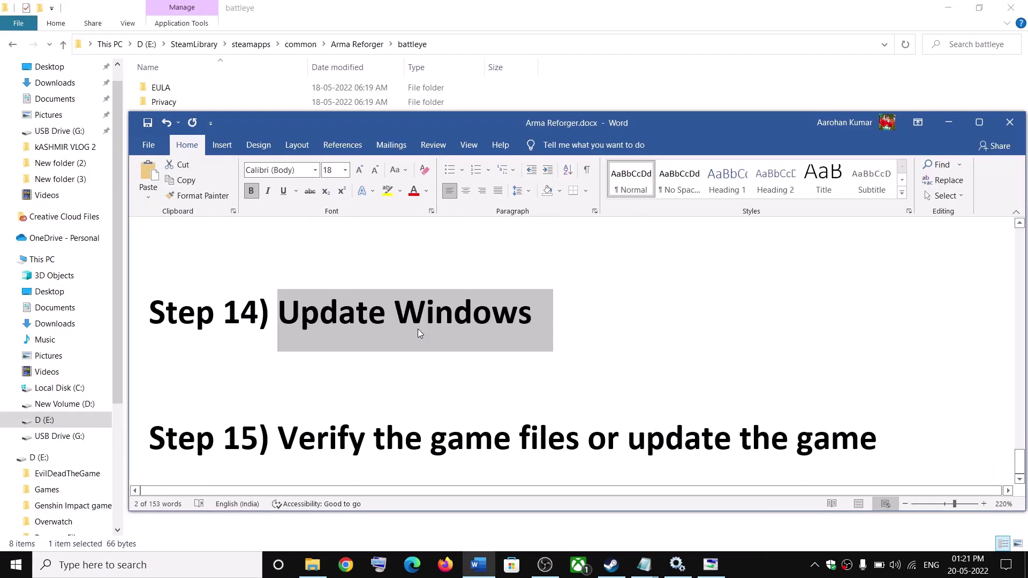
{"action": "left_click_drag", "start_coordinate": [279, 436], "coordinate": [627, 436]}
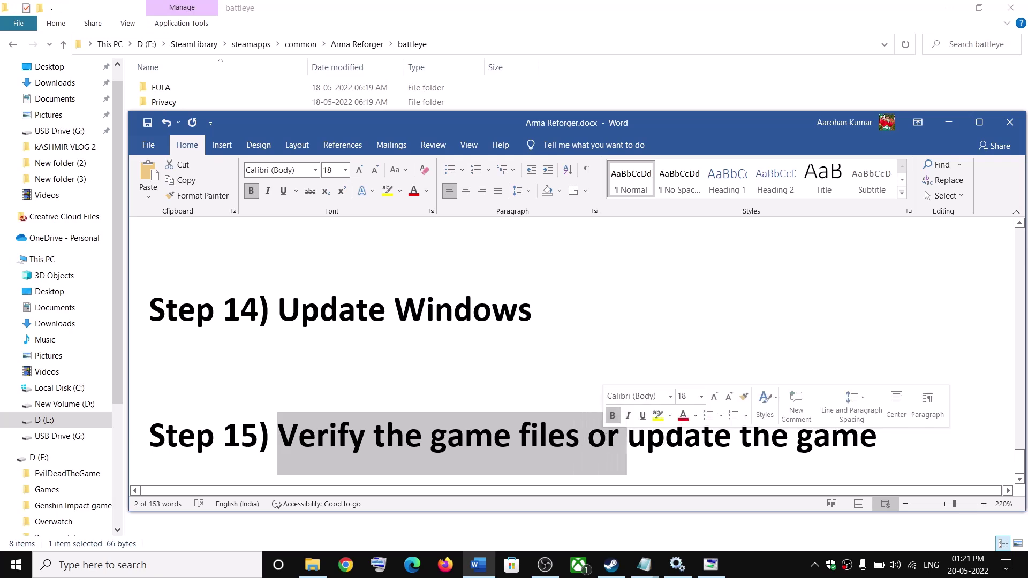
{"action": "left_click", "coordinate": [589, 456]}
{"action": "key", "text": "shift+Up"}
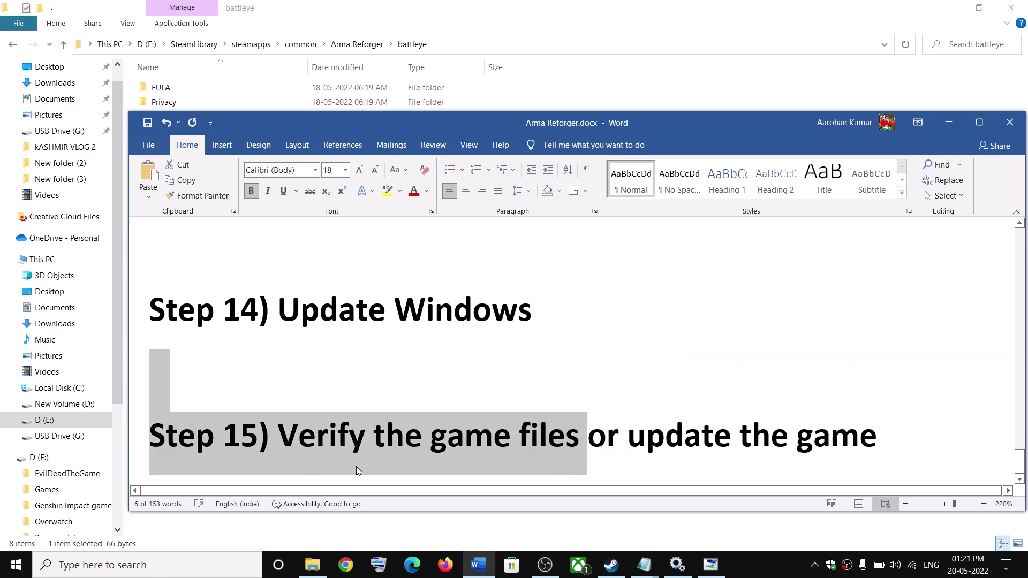
{"action": "left_click", "coordinate": [351, 460]}
Switch to Steam, view the Local Files properties of Arma Reforger with the file integrity option, and close them.
{"action": "left_click", "coordinate": [611, 564]}
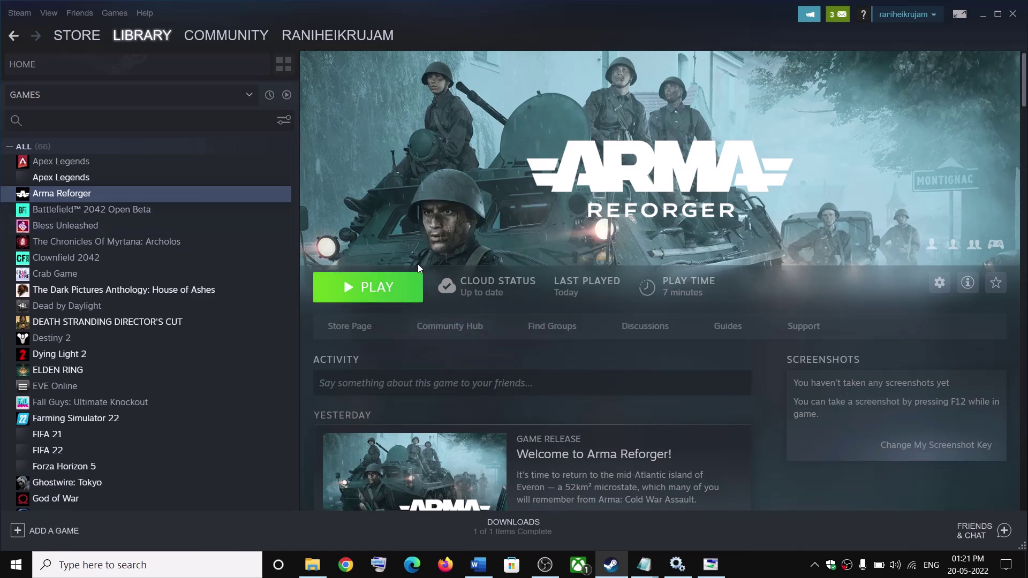
{"action": "right_click", "coordinate": [70, 193]}
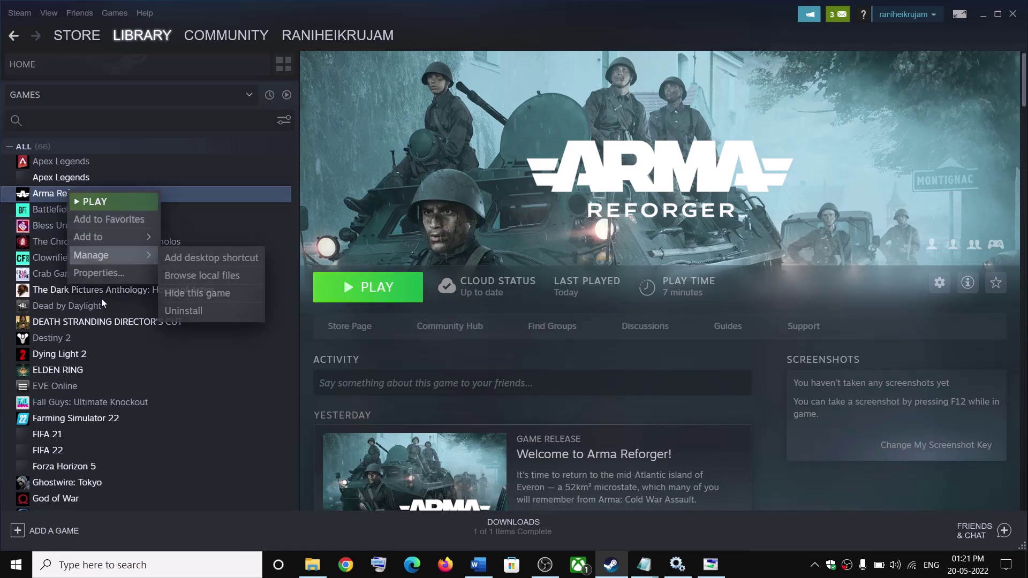
{"action": "left_click", "coordinate": [98, 273]}
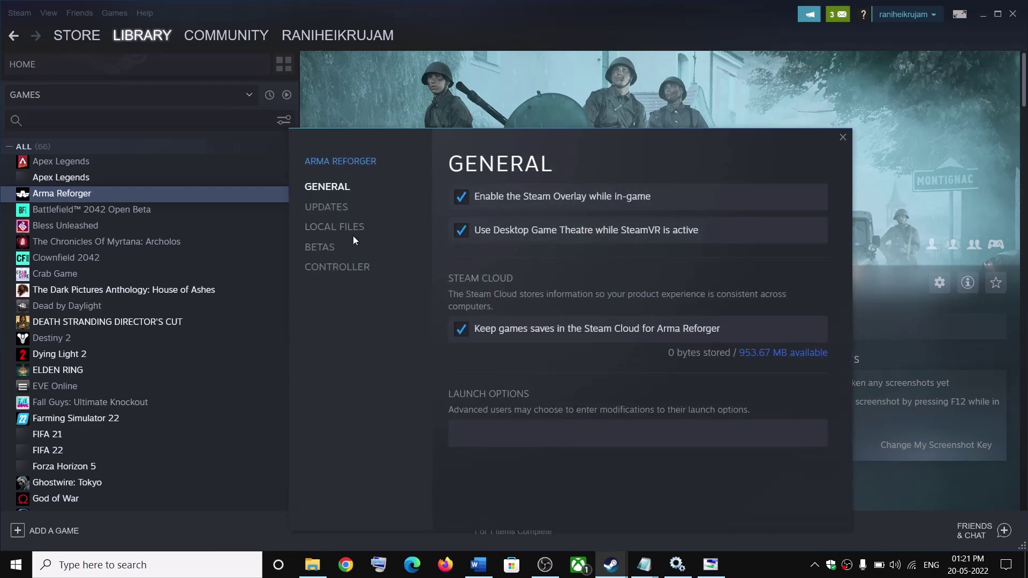
{"action": "left_click", "coordinate": [343, 228]}
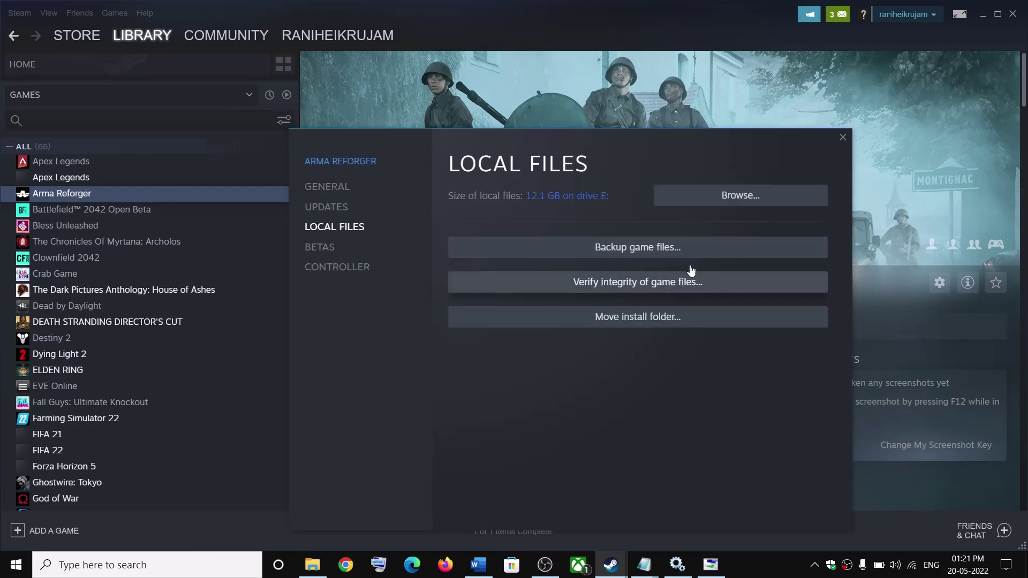
{"action": "left_click", "coordinate": [842, 138]}
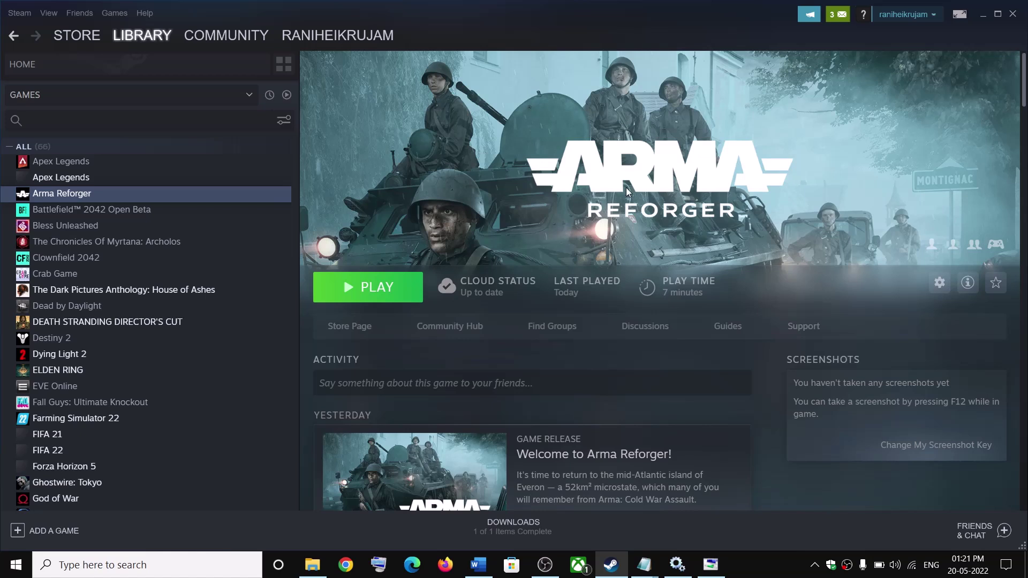